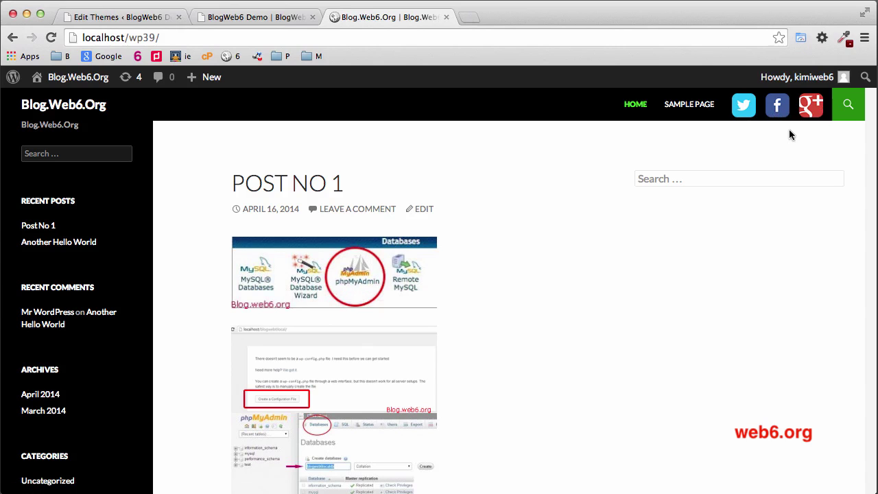
Step: View Post No 1 on the localhost example site, and switch to the wphowtosite.com demo site to compare its header
click(44, 225)
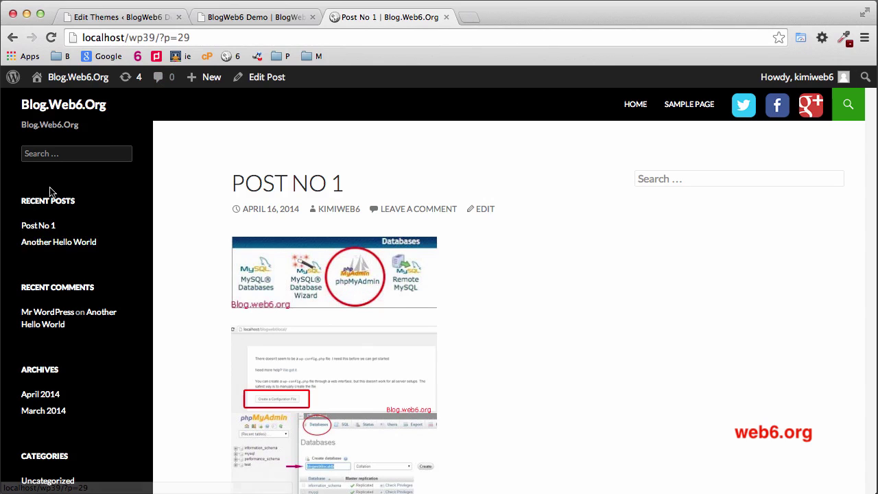
click(214, 38)
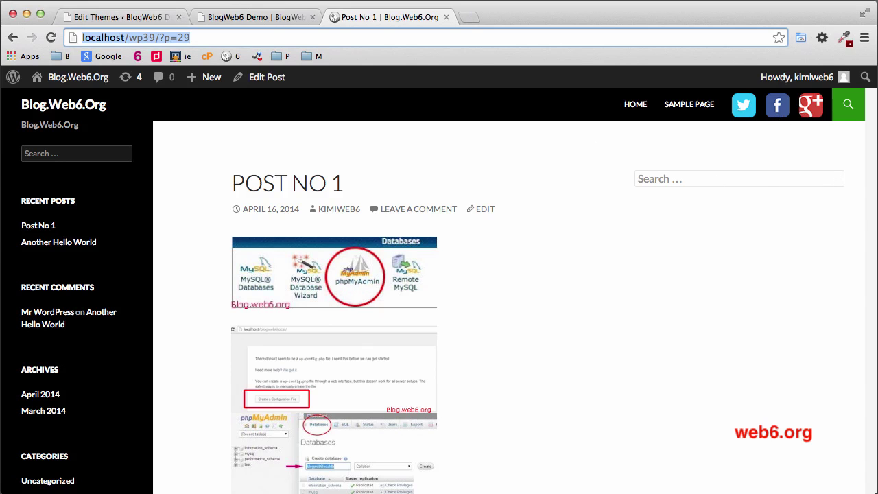
click(283, 20)
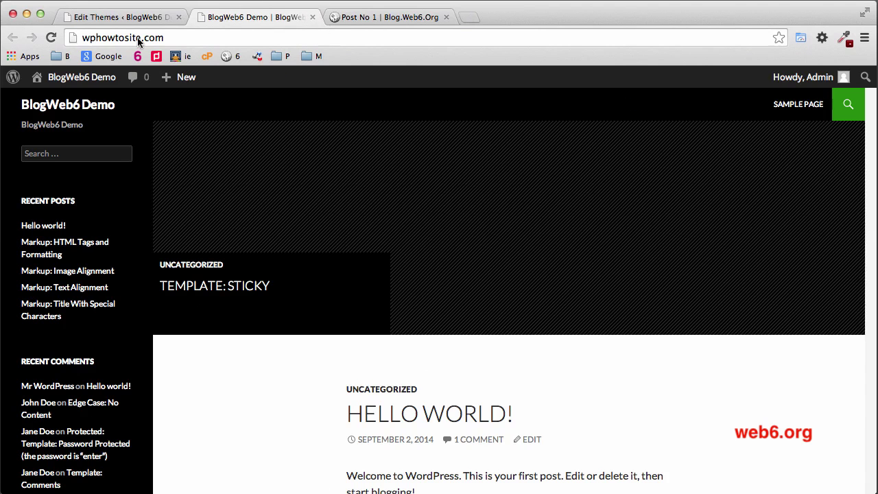
drag(162, 37, 84, 37)
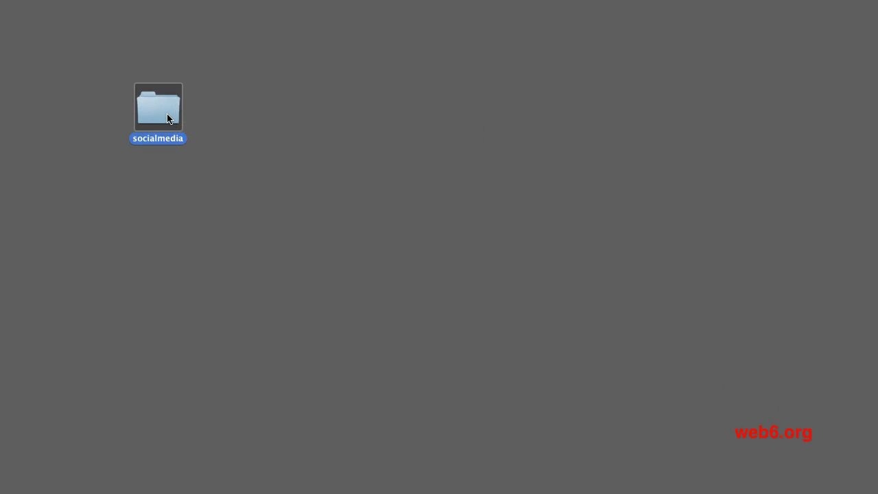
Step: Open the socialmedia folder on the desktop and look through its PNG icon files
double_click(168, 119)
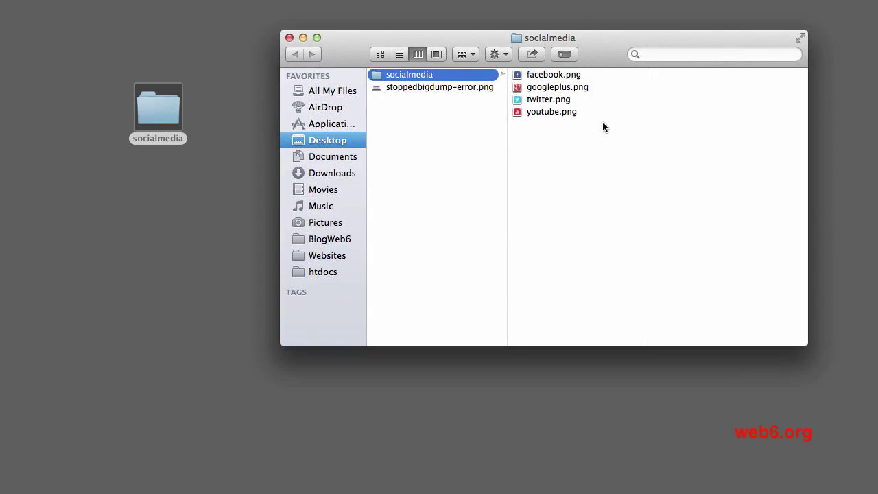
drag(603, 121, 548, 68)
click(582, 132)
click(576, 75)
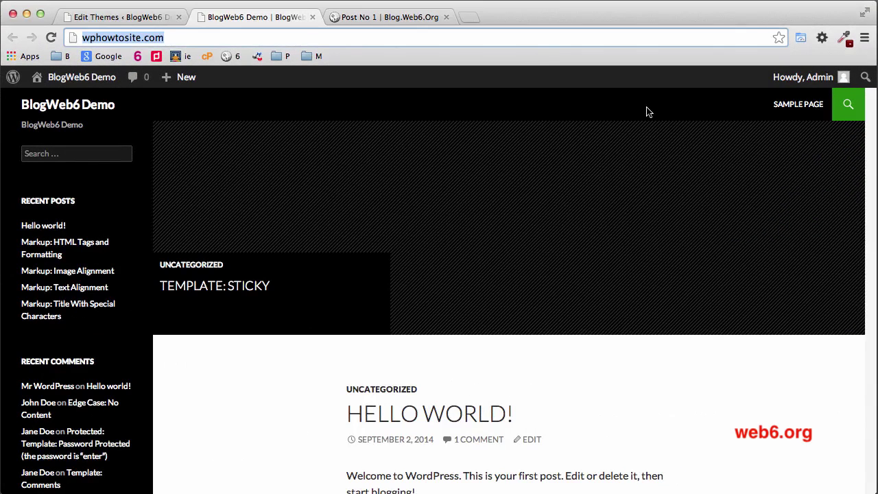
scroll(706, 185, down, 5)
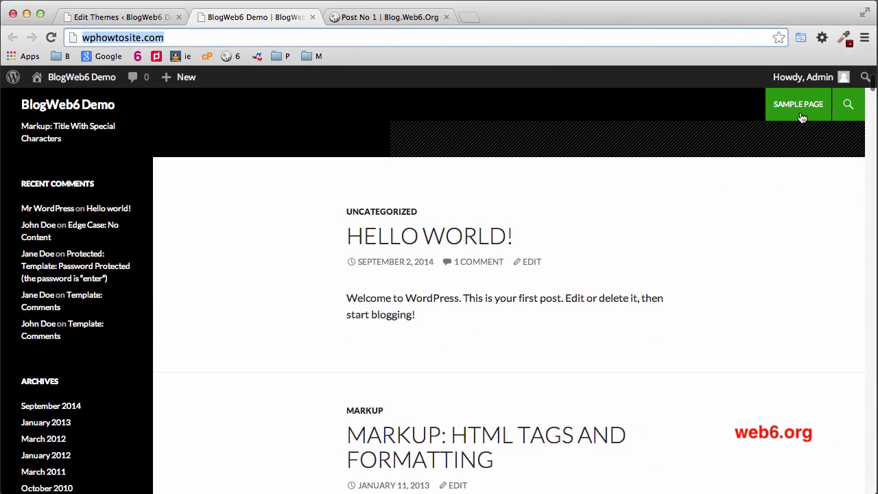
scroll(809, 186, down, 3)
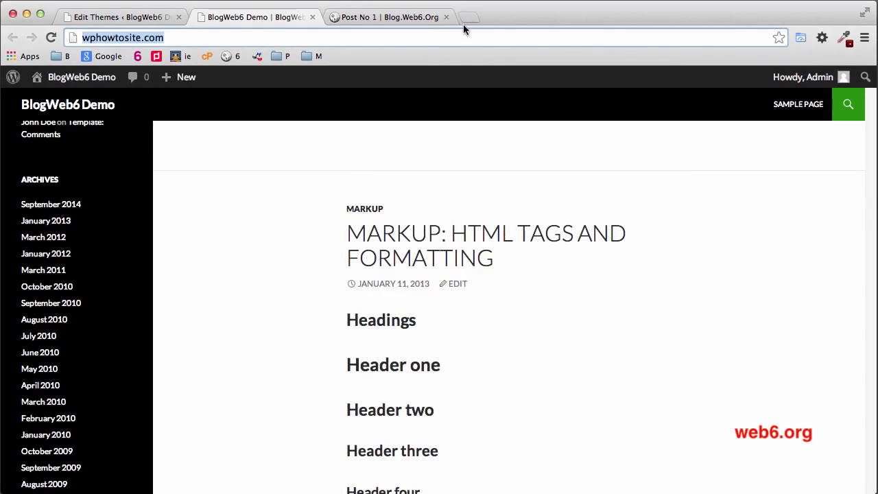
Step: Open kraken.io in a new browser tab and go to its free web interface
click(463, 20)
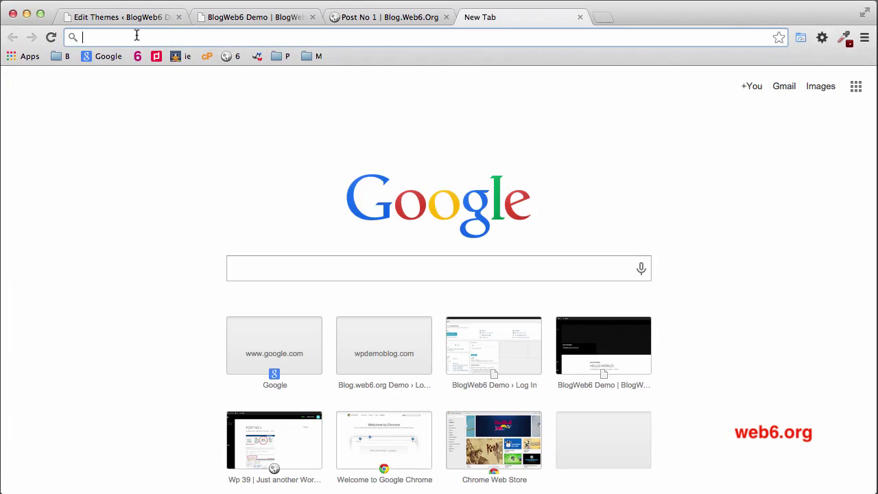
click(137, 36)
text(kraken)
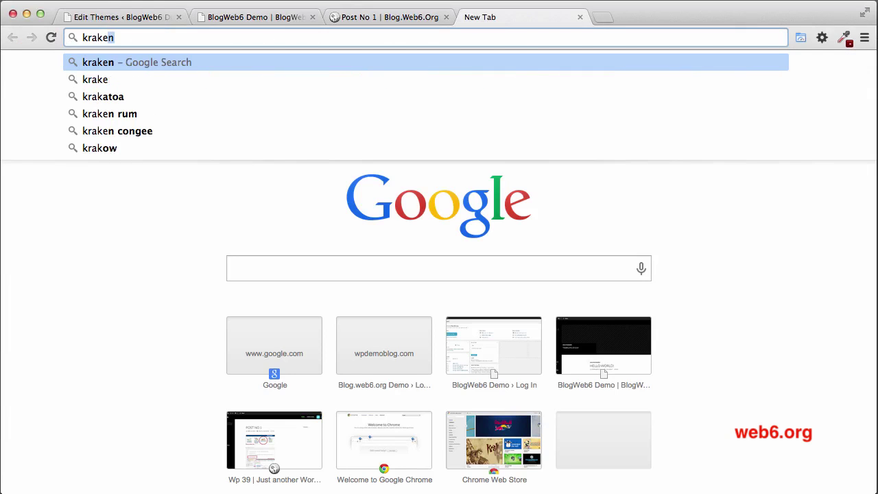
text(.io)
key(Return)
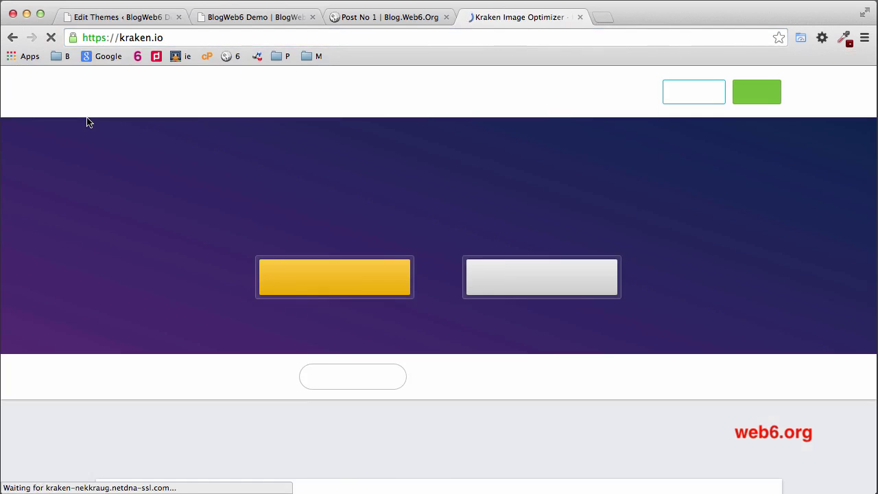
click(527, 275)
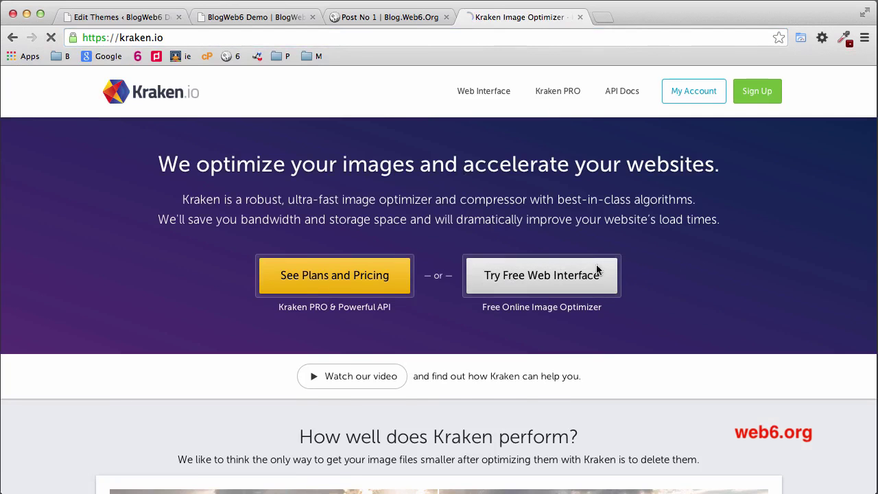
Step: Upload facebook.png, googleplus.png, twitter.png and youtube.png from the desktop's socialmedia folder to the image optimizer
scroll(669, 306, down, 5)
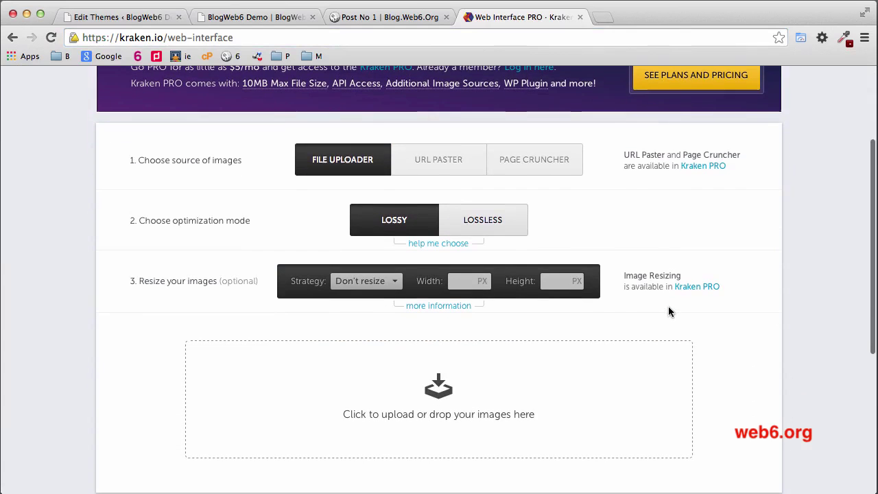
scroll(670, 312, down, 5)
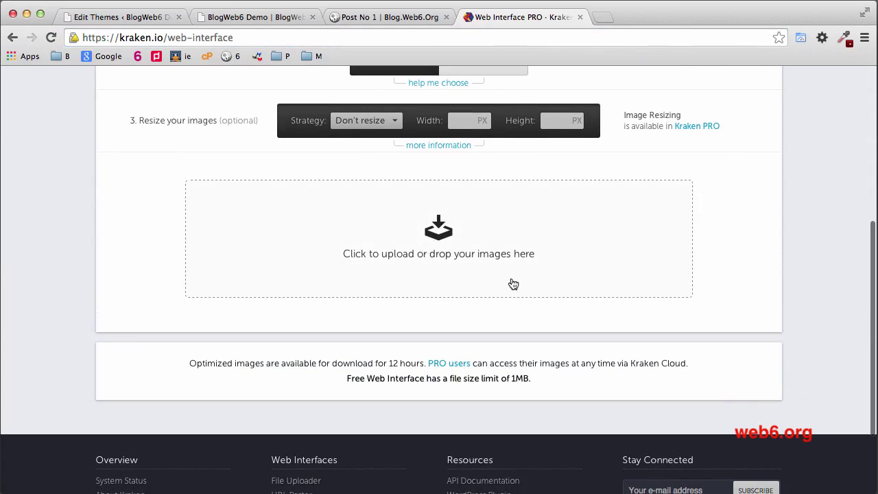
click(441, 243)
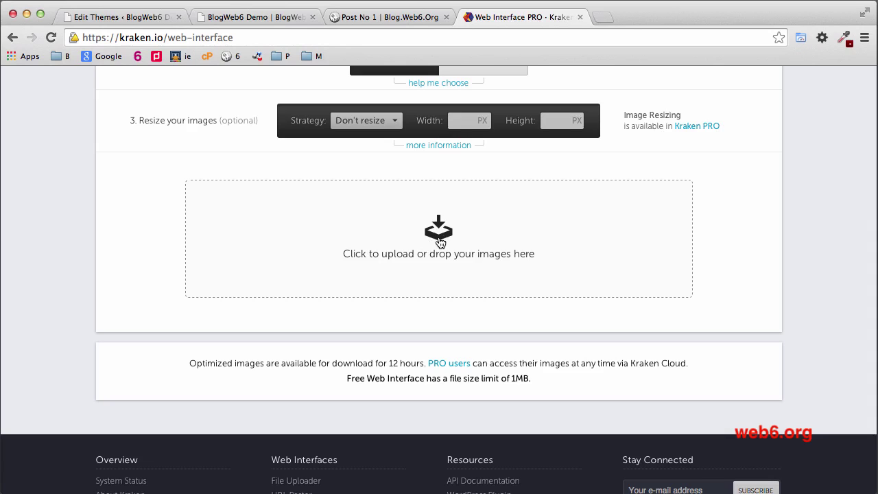
click(278, 102)
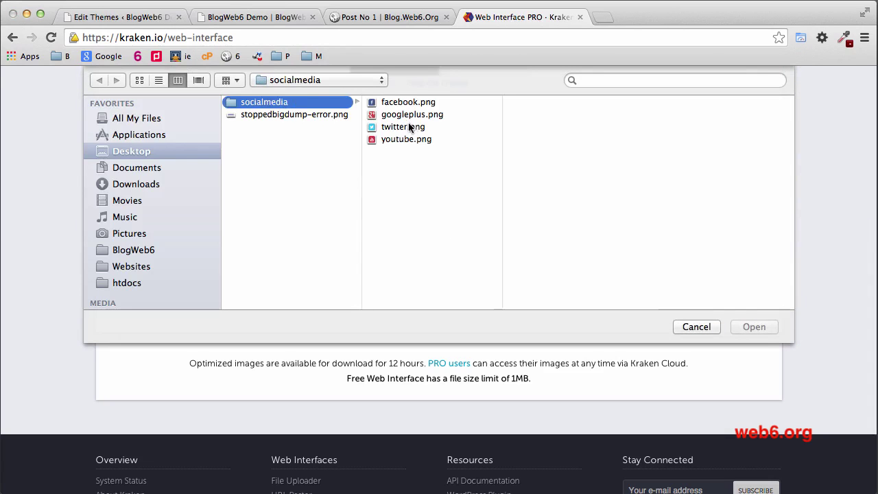
drag(444, 172, 461, 83)
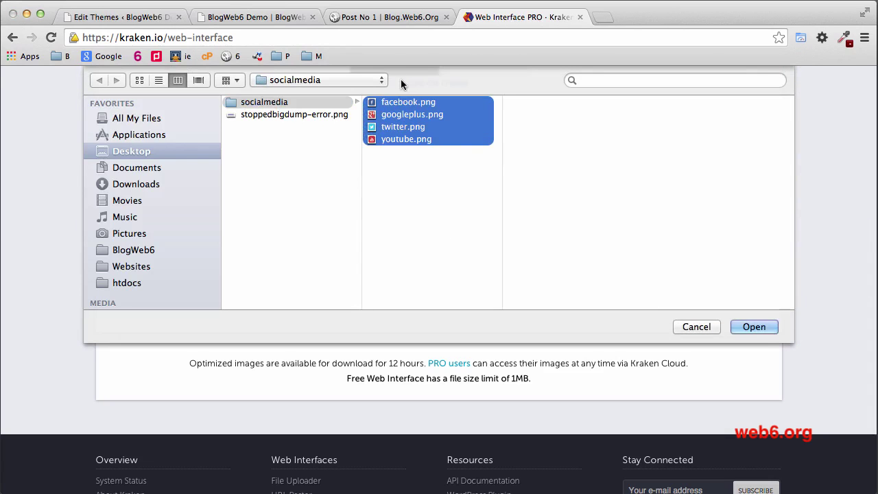
click(768, 333)
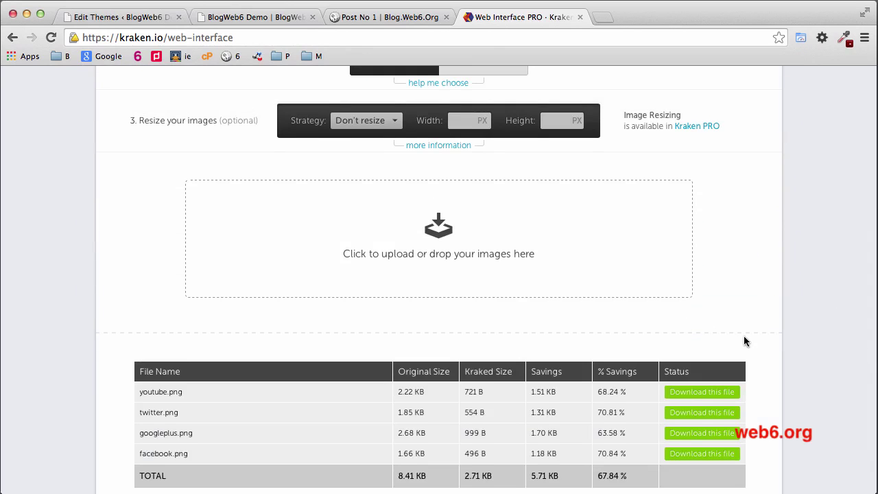
Step: Download all kraked files as a ZIP archive and extract it on the desktop
scroll(744, 341, down, 5)
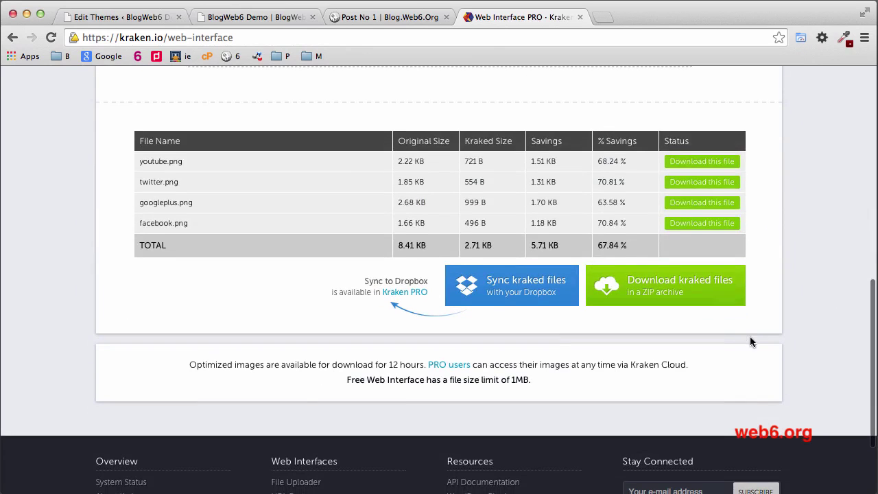
click(651, 296)
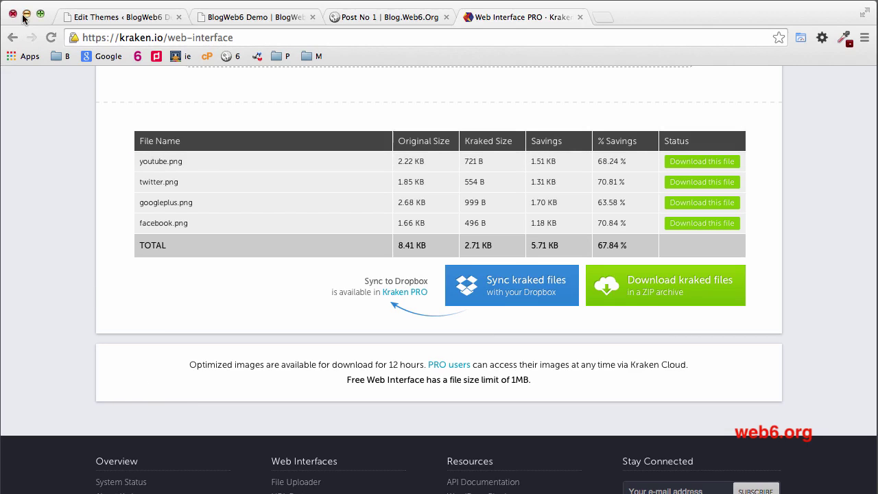
click(26, 14)
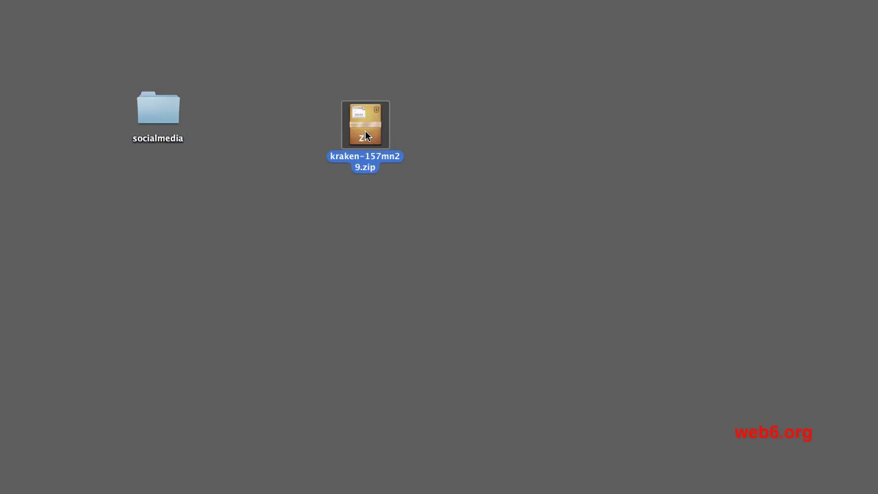
double_click(368, 132)
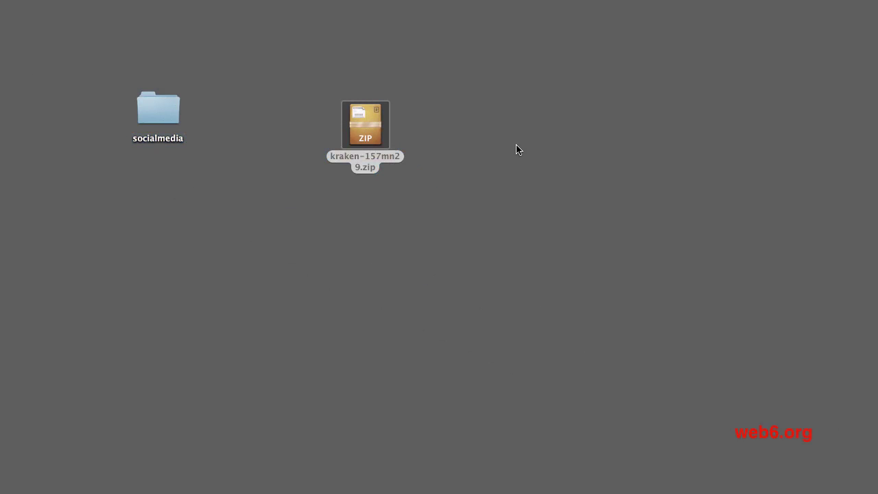
Step: Delete the downloaded Kraken ZIP archive from the desktop and check the PNG icons in the extracted folder
click(388, 129)
key(super+BackSpace)
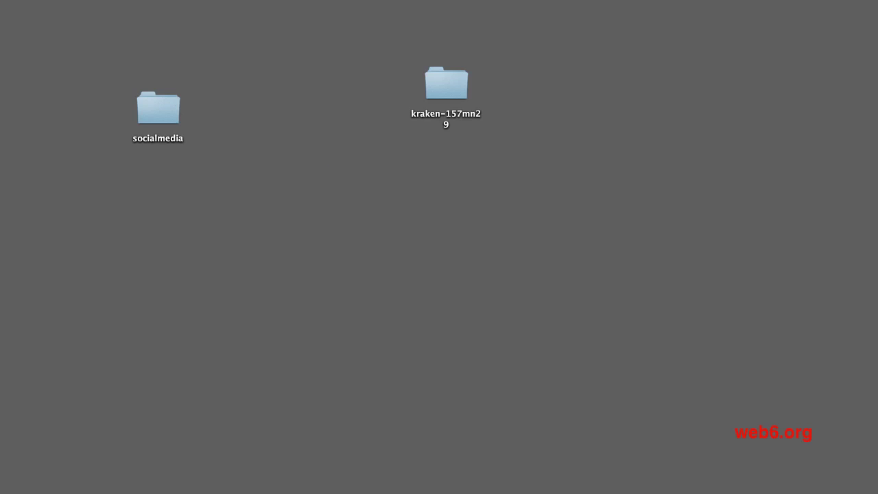
double_click(451, 103)
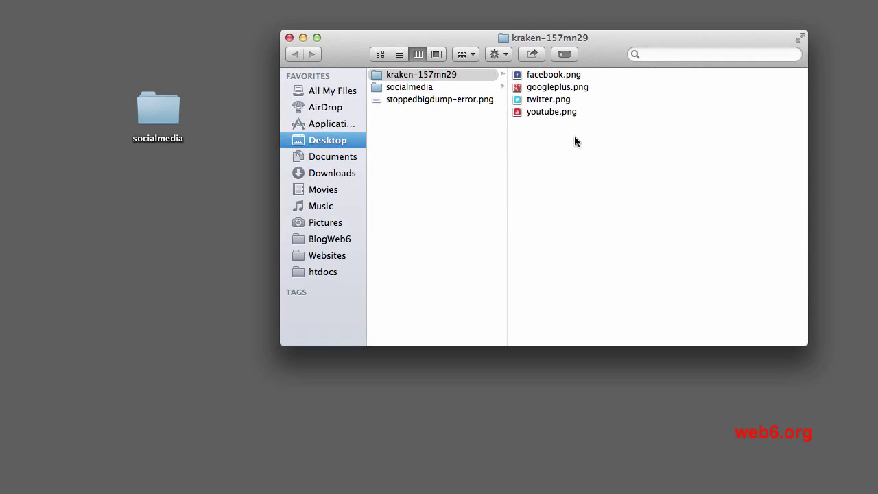
drag(575, 136, 532, 71)
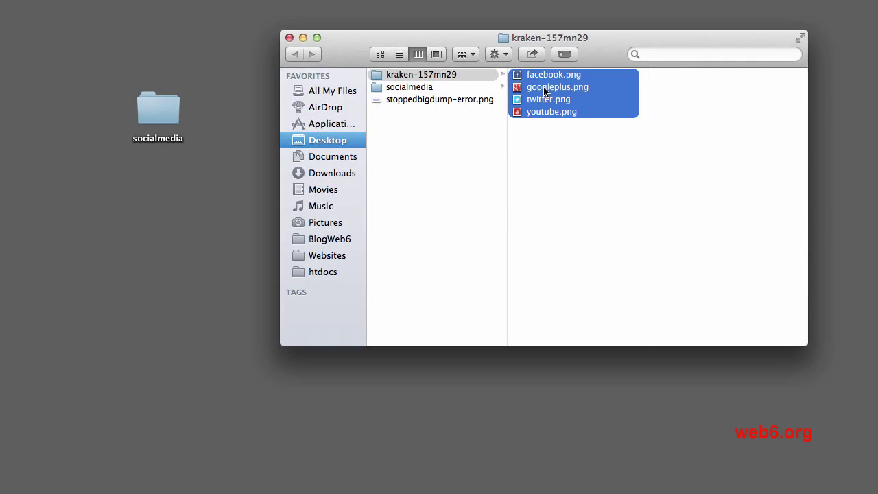
click(289, 37)
Step: Return to the browser, close the Kraken and Edit Themes pages, and open the dashboard at wphowtosite.com/wp-admin
key(super+Tab)
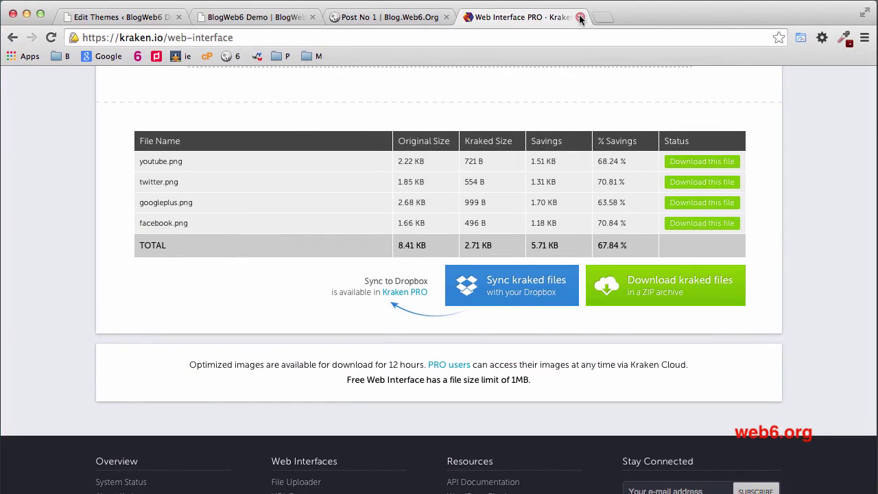
click(579, 17)
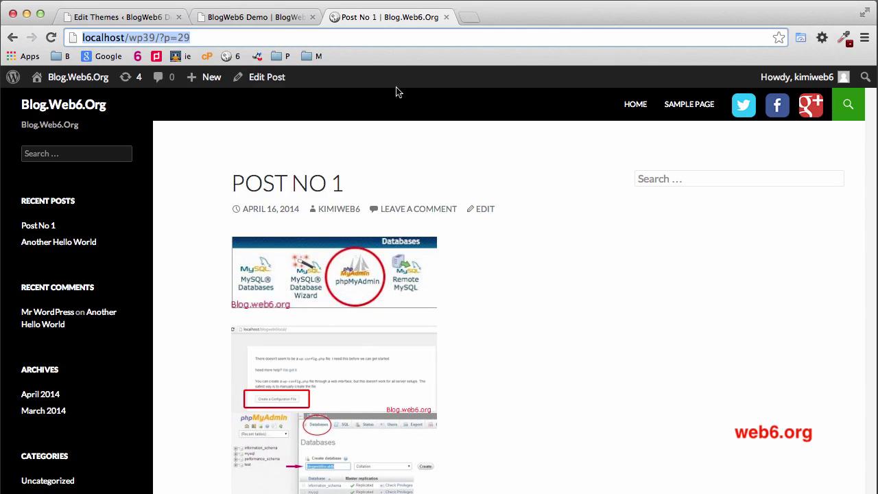
click(274, 20)
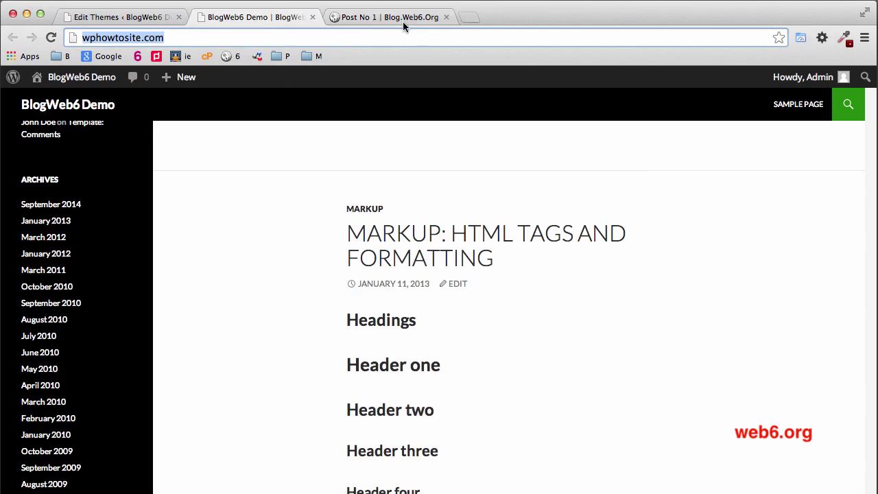
click(186, 35)
click(179, 18)
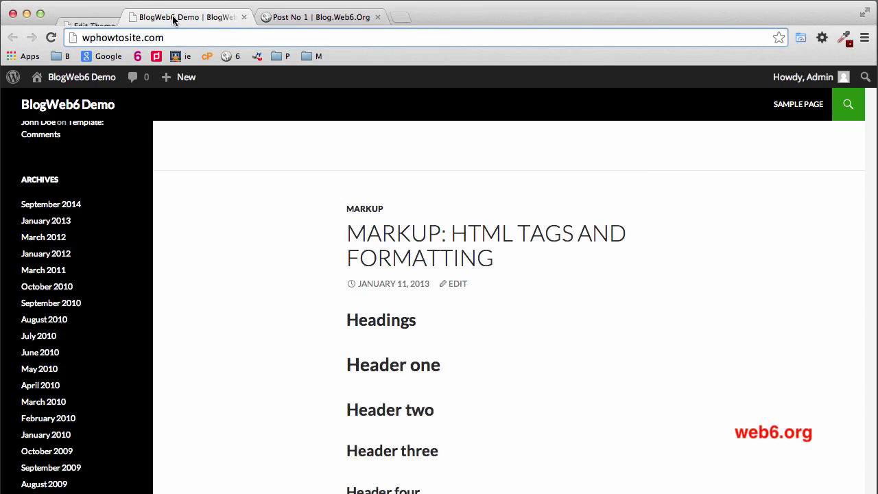
text(/wp-admin)
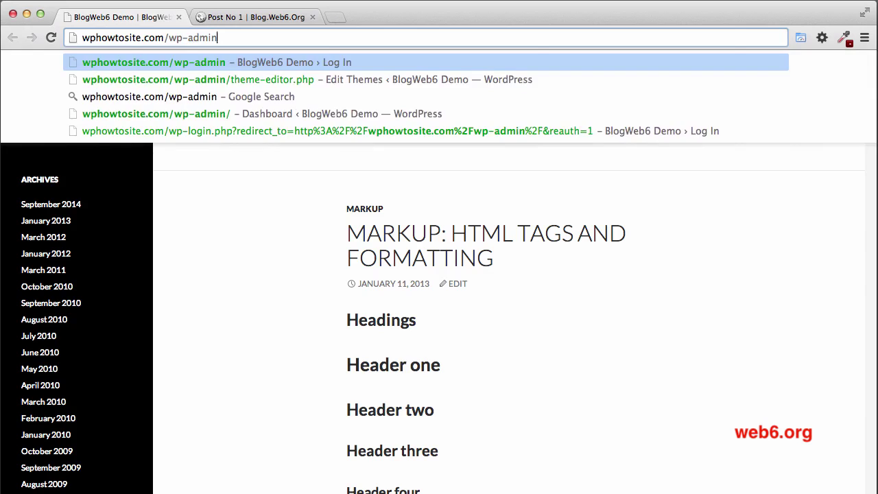
key(Return)
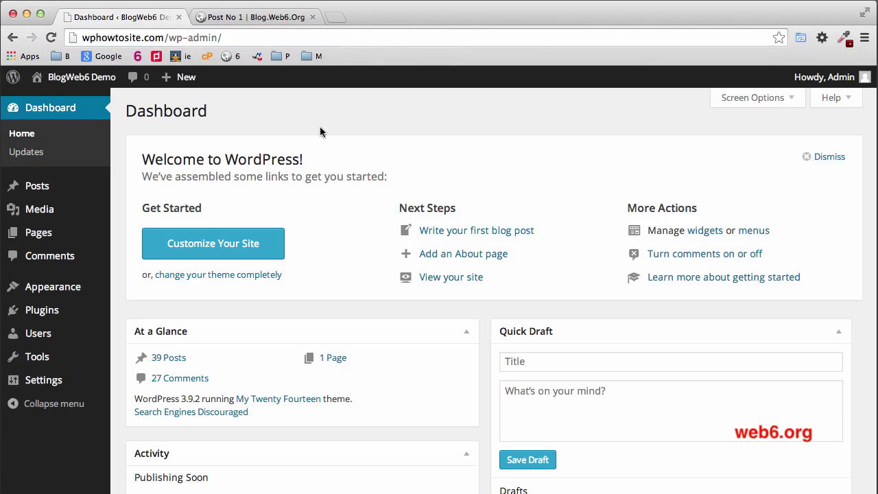
Step: Create a new WordPress navigation menu named "All my pages"
mouse_move(74, 295)
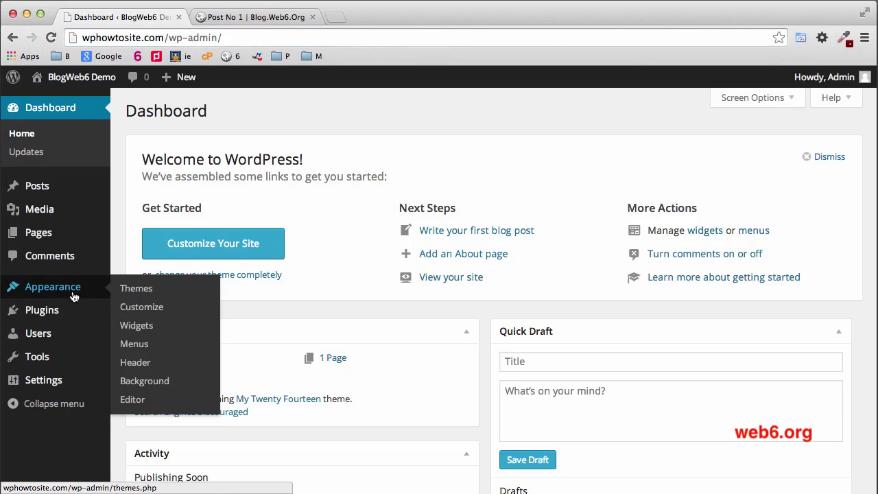
click(145, 350)
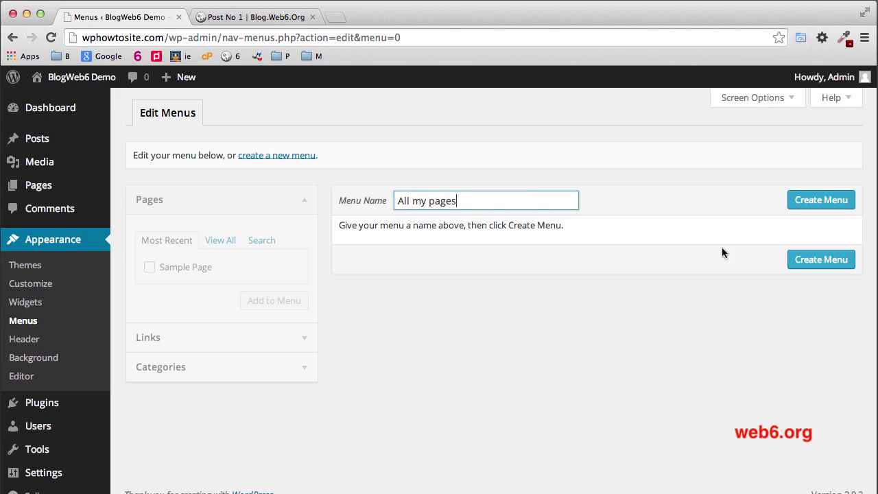
click(817, 261)
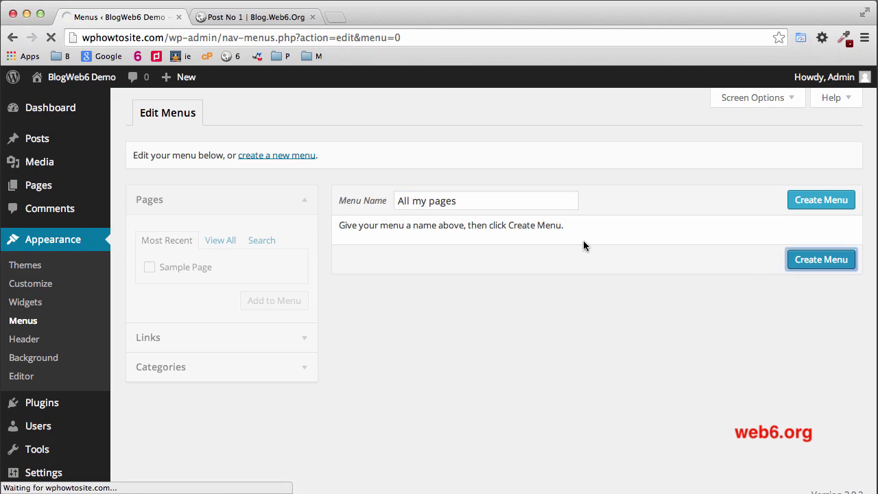
scroll(660, 237, down, 1)
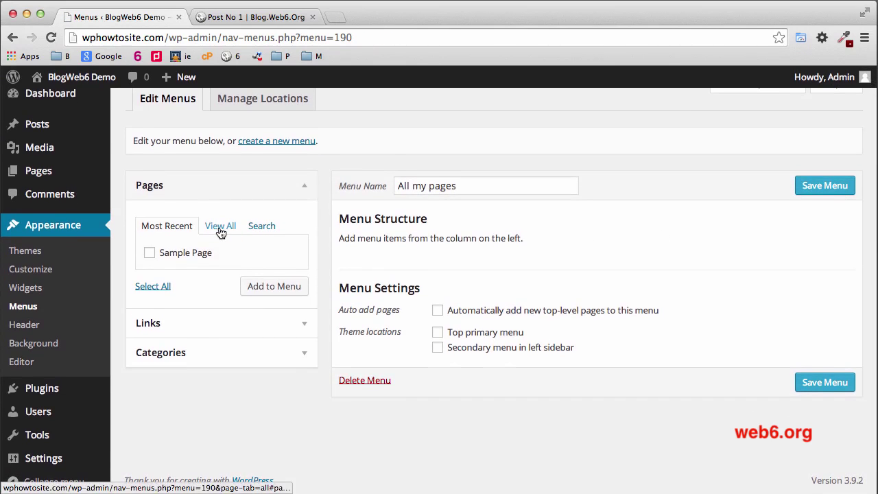
Step: Add all available pages, Home and Sample Page, to the "All my pages" menu and save it
click(218, 233)
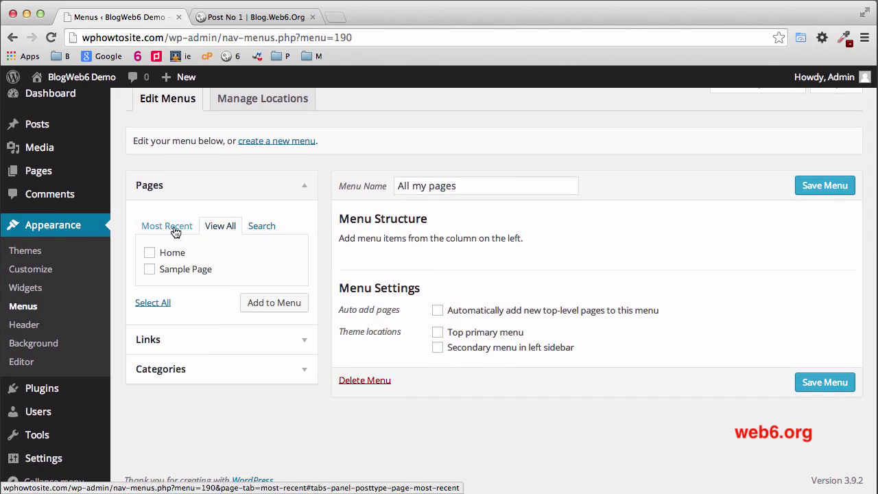
click(151, 308)
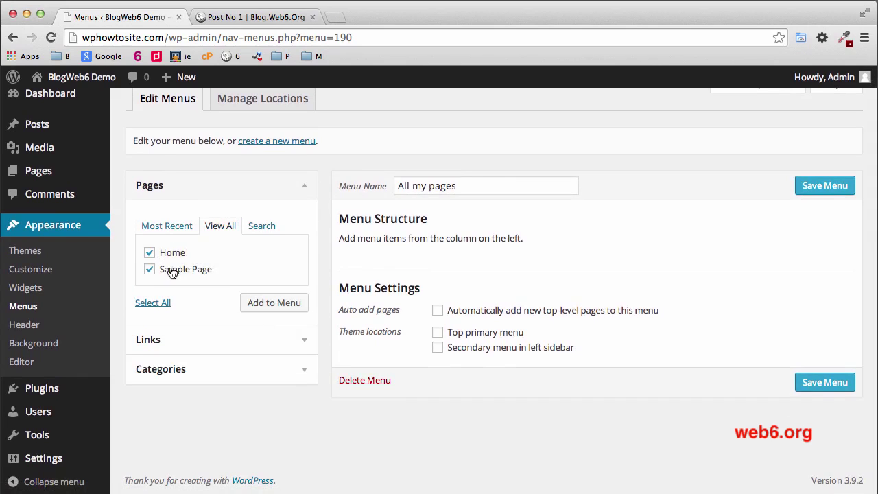
click(258, 308)
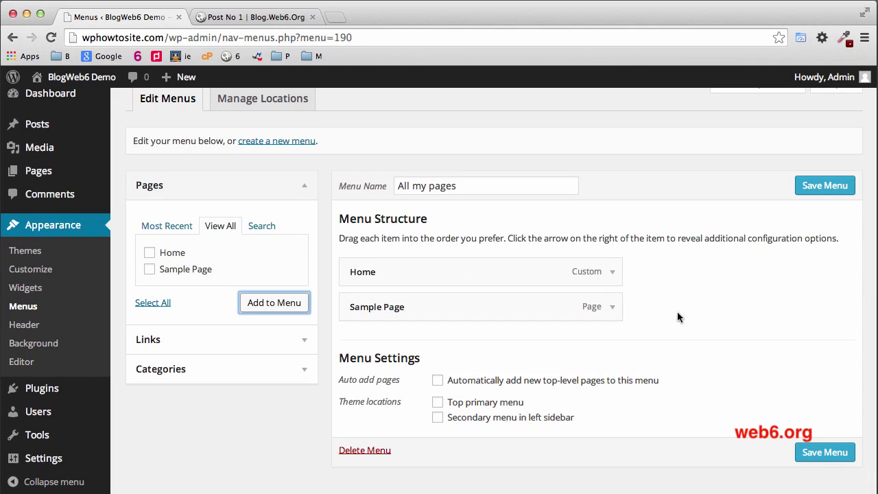
click(830, 187)
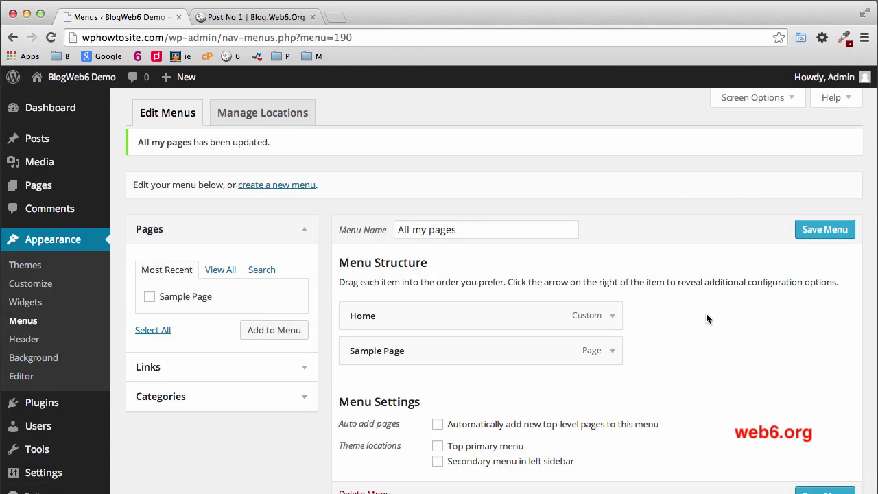
Step: Assign the menu to the Top primary menu location, enable automatic adding of new top-level pages, and save
scroll(715, 317, down, 3)
scroll(398, 344, up, 1)
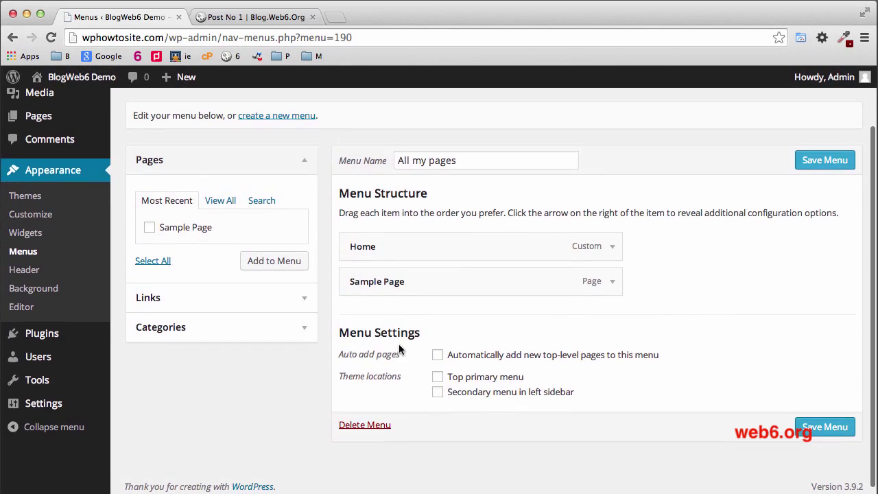
click(437, 377)
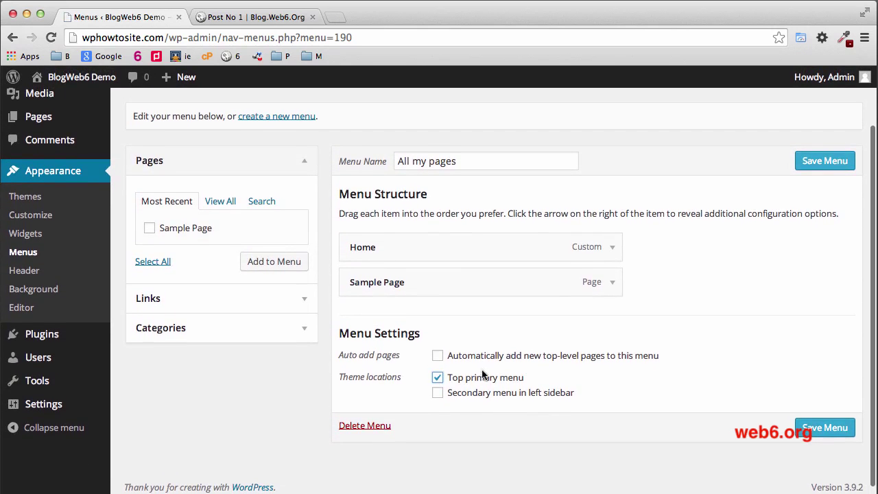
scroll(440, 361, up, 1)
click(439, 360)
scroll(720, 398, up, 1)
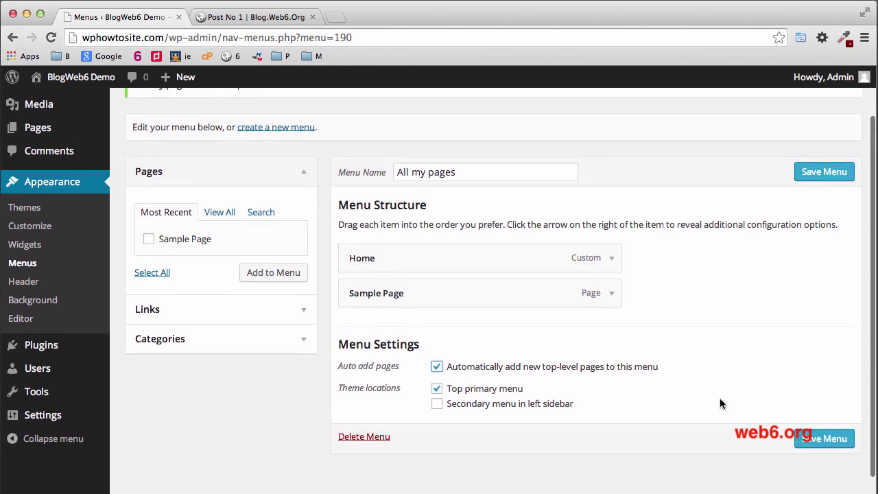
click(807, 446)
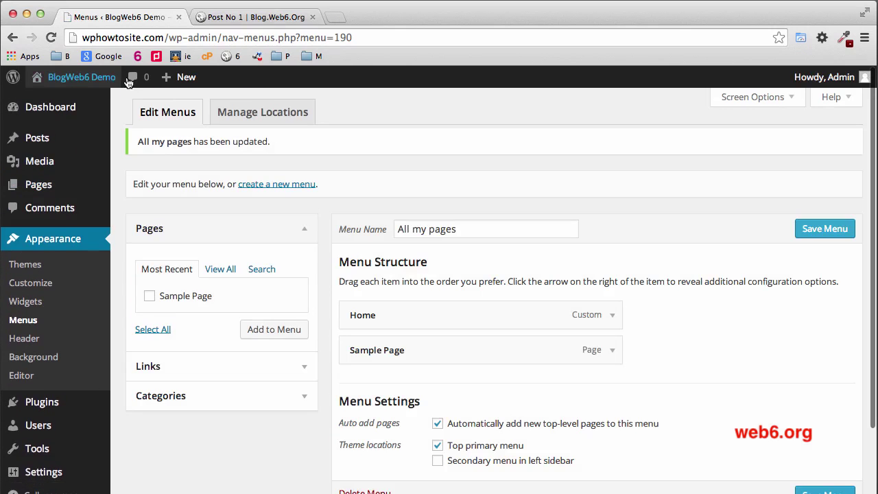
Step: Open the live site in a new tab and check the header menu on the "Markup: Image Alignment" post
mouse_move(82, 77)
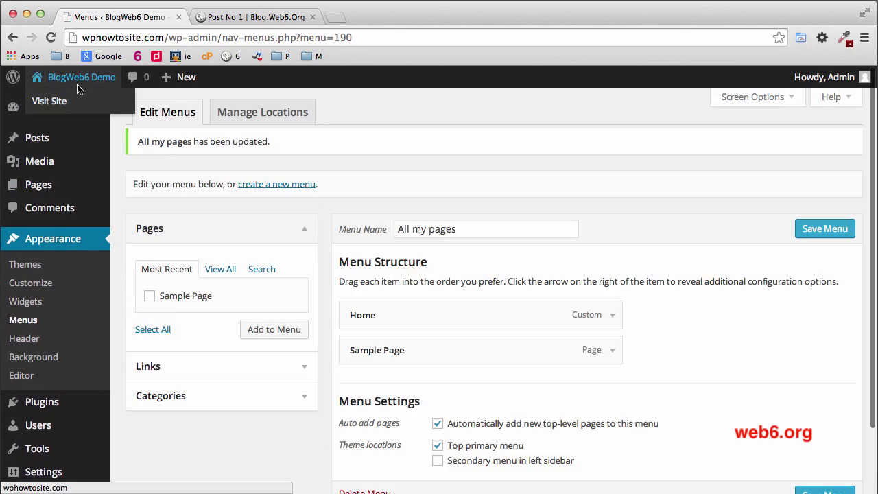
right_click(68, 102)
click(133, 104)
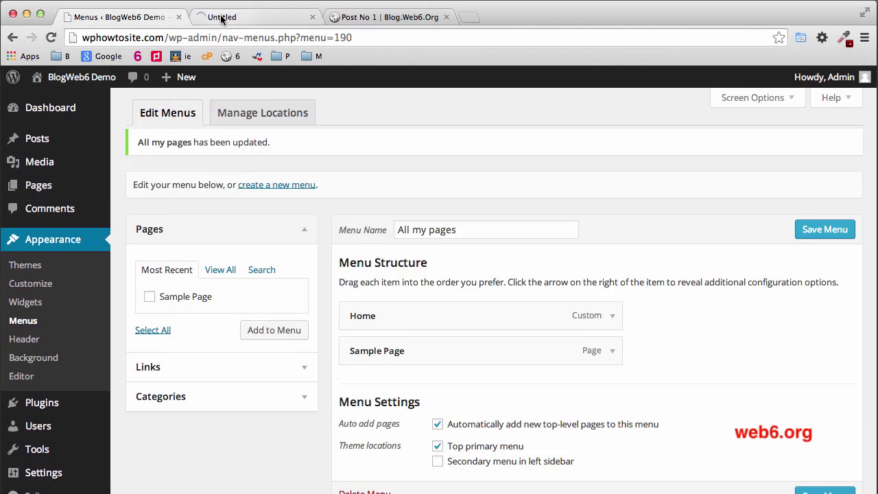
click(221, 15)
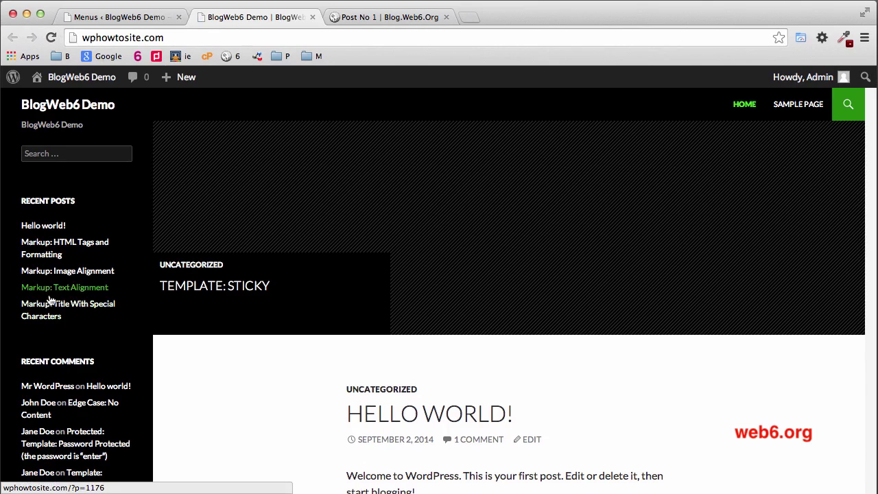
click(57, 276)
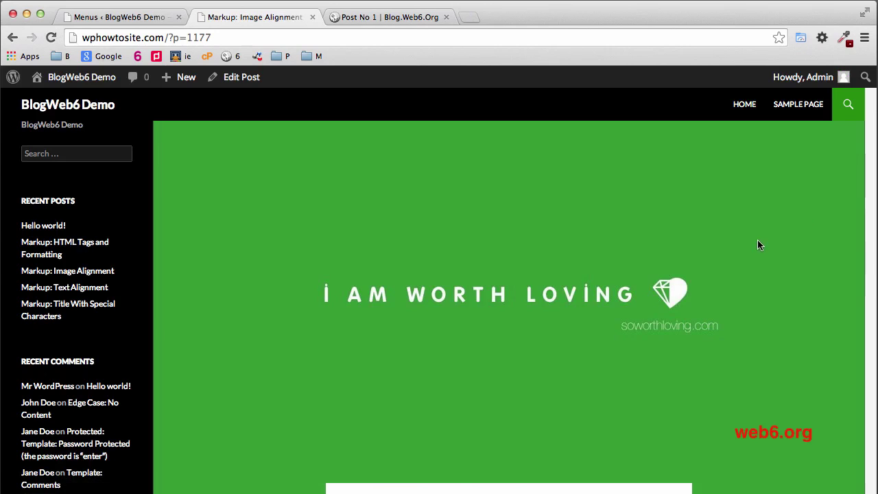
scroll(759, 244, down, 5)
scroll(760, 247, down, 10)
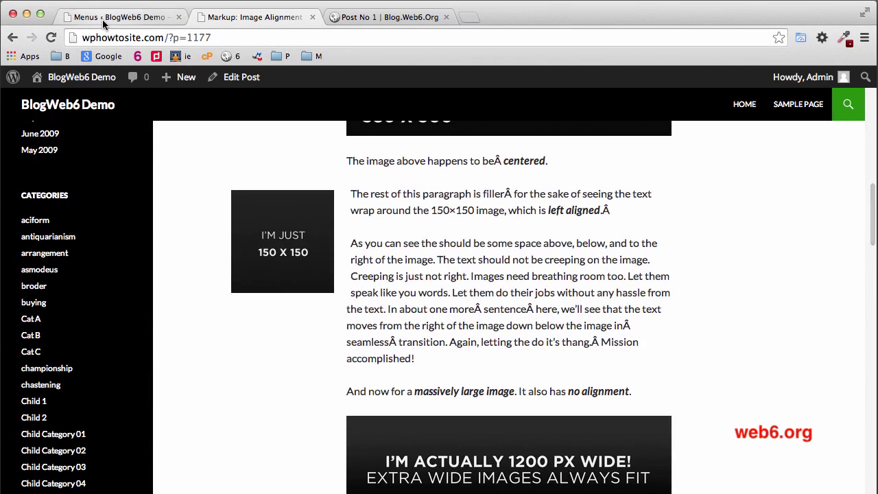
Step: Look at the header social icons on the local "Post No 1" example page and return to the menu editor
click(124, 17)
click(386, 18)
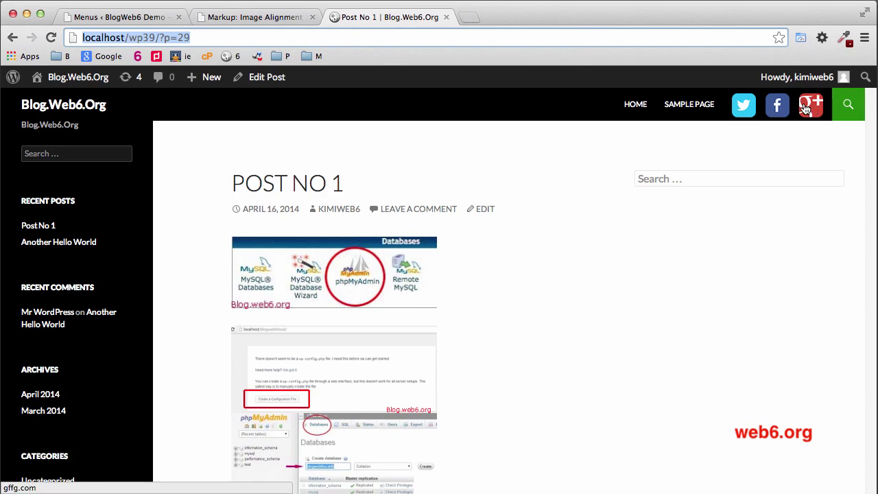
click(134, 19)
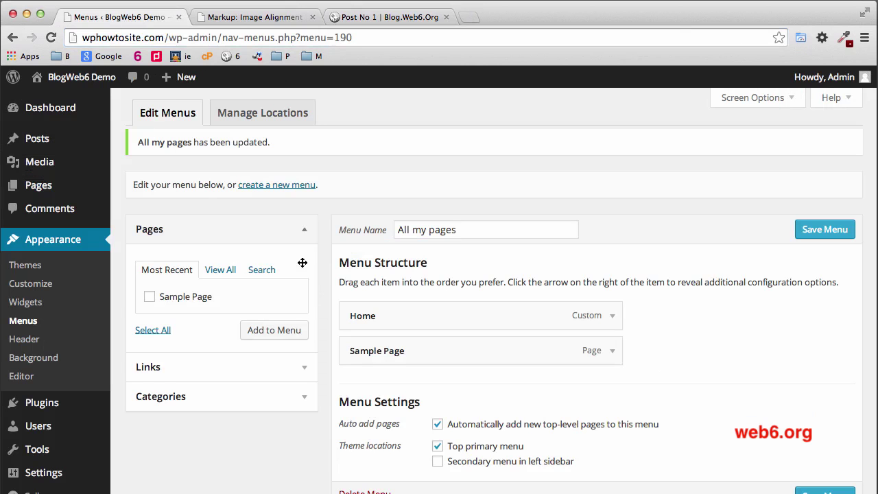
scroll(506, 355, down, 2)
click(304, 297)
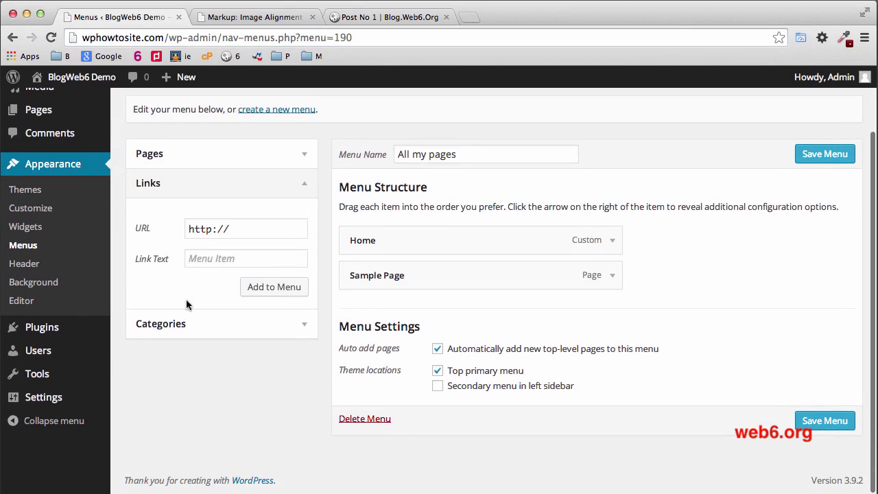
scroll(215, 300, up, 2)
click(249, 293)
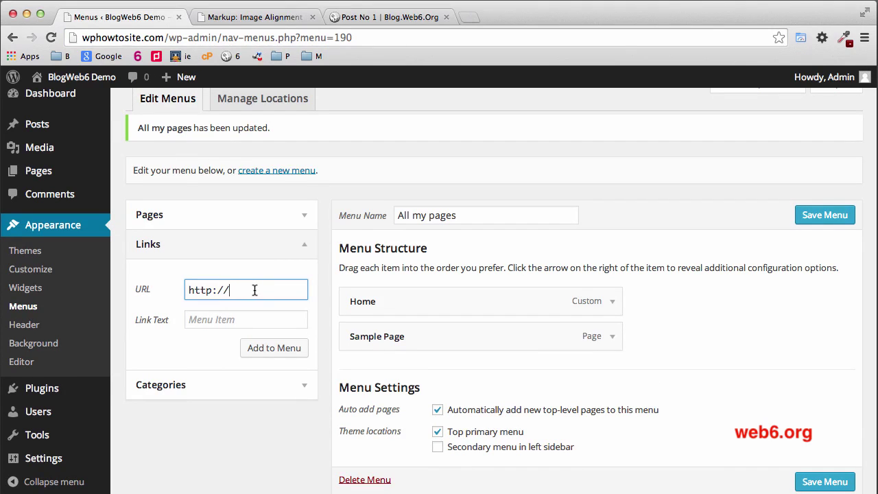
text(google.com)
click(238, 320)
text(Google)
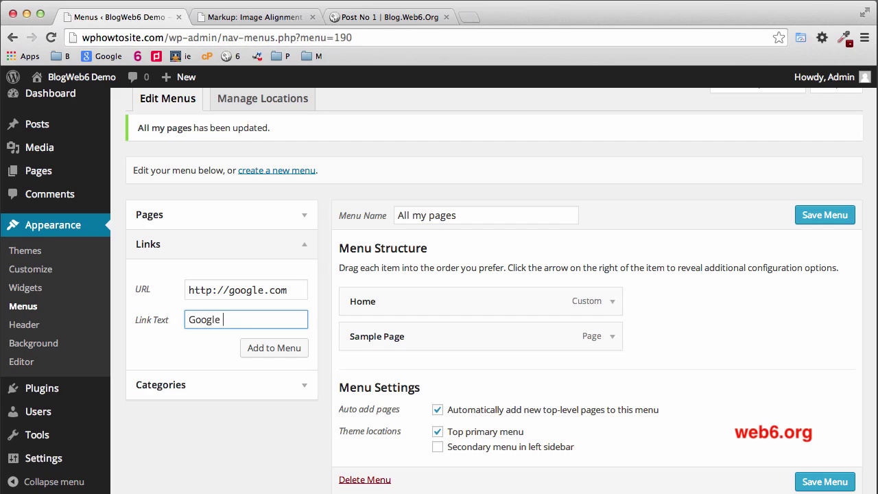
text( Plus)
click(267, 348)
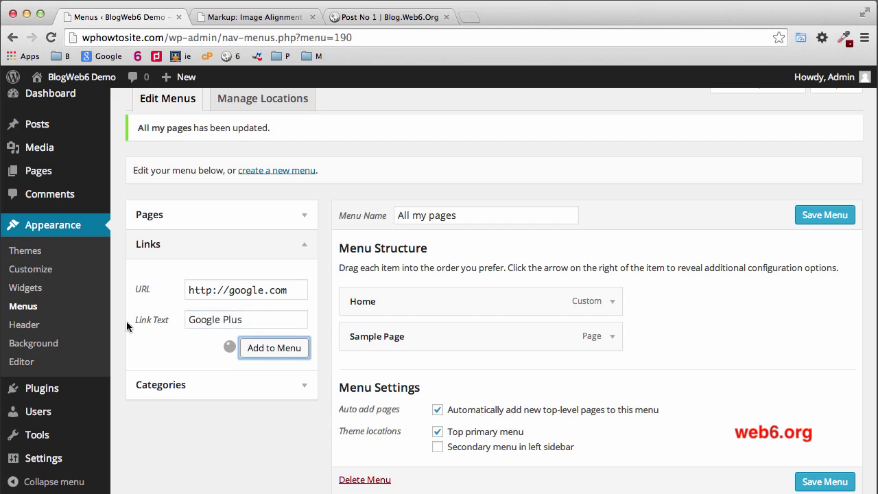
click(808, 219)
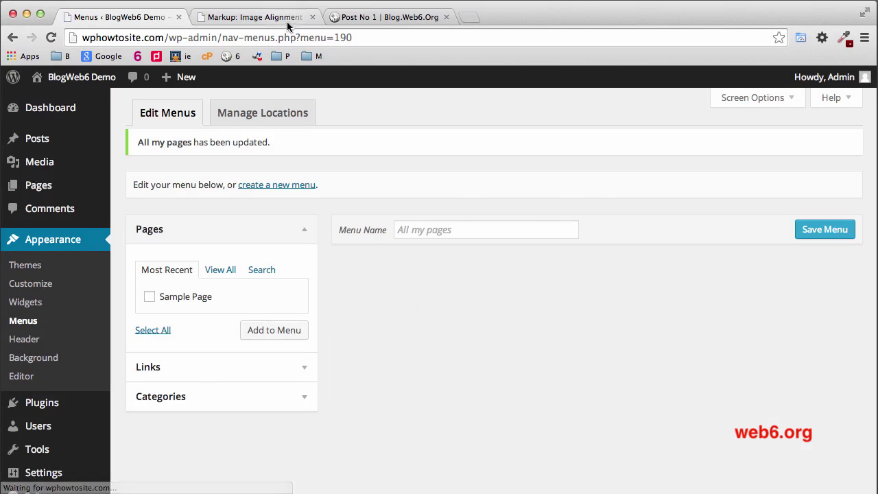
Step: Reload the "Markup: Image Alignment" post and check the Google Plus link in the site header
click(271, 21)
click(50, 37)
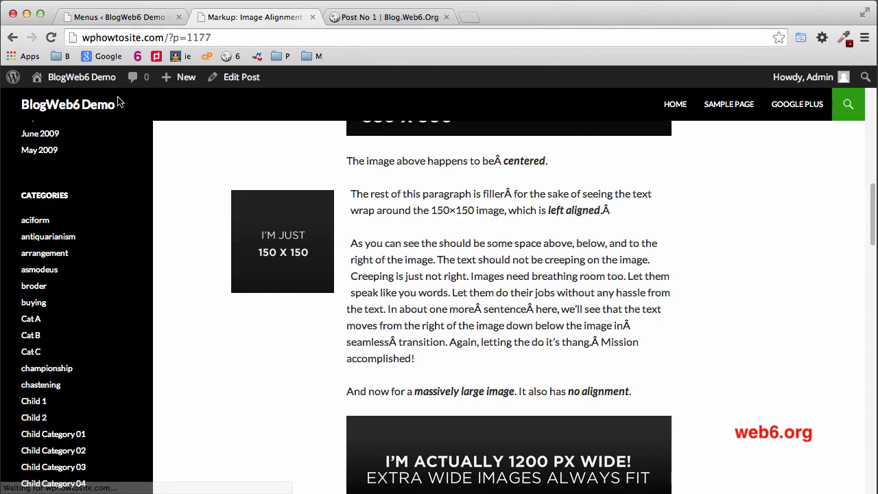
scroll(787, 202, up, 10)
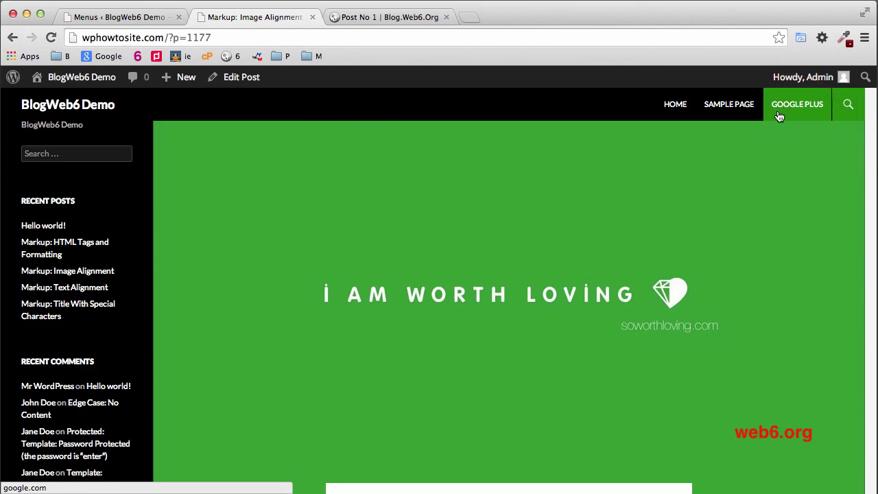
Step: Return to the menu editor and open the Upload New Media page in a new browser tab
click(98, 19)
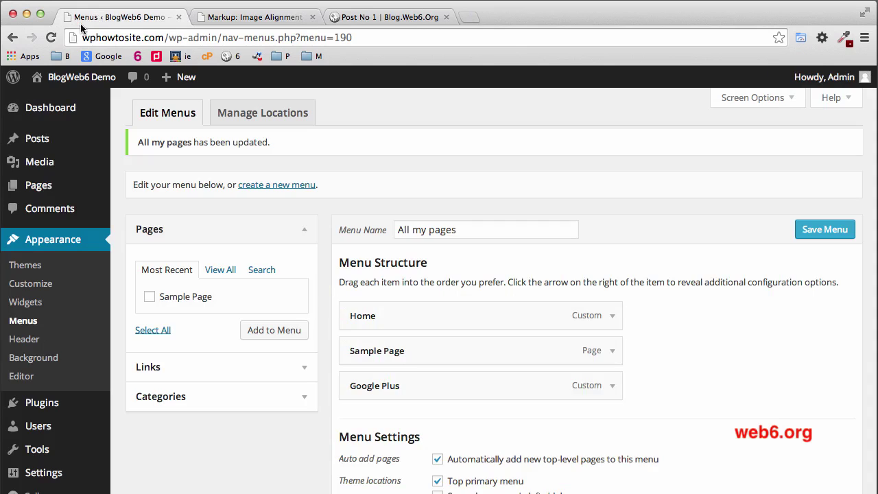
mouse_move(32, 189)
mouse_move(39, 171)
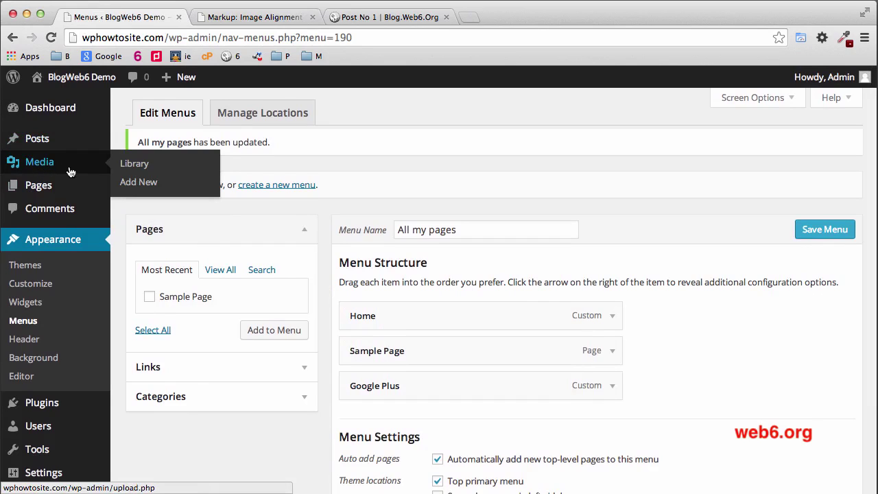
right_click(133, 185)
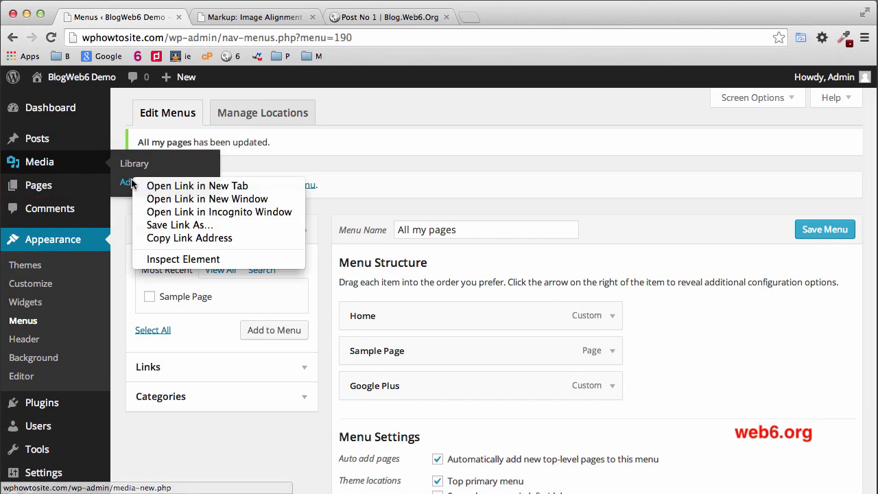
click(192, 186)
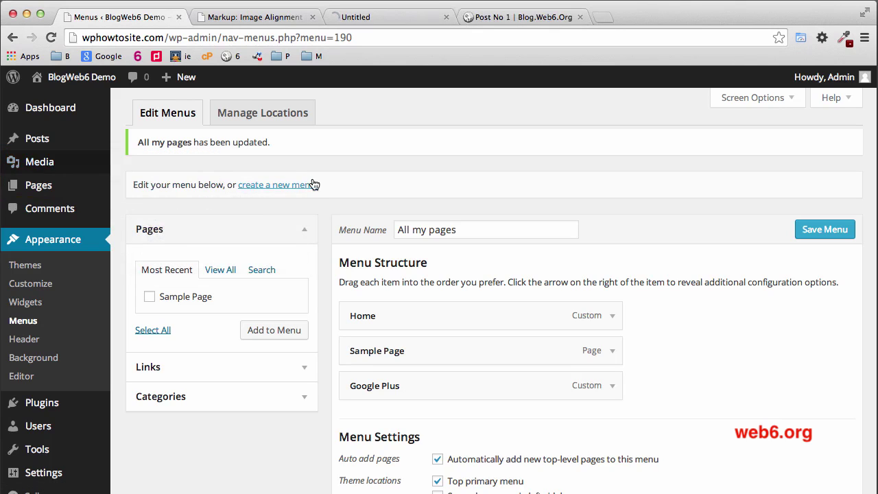
click(372, 19)
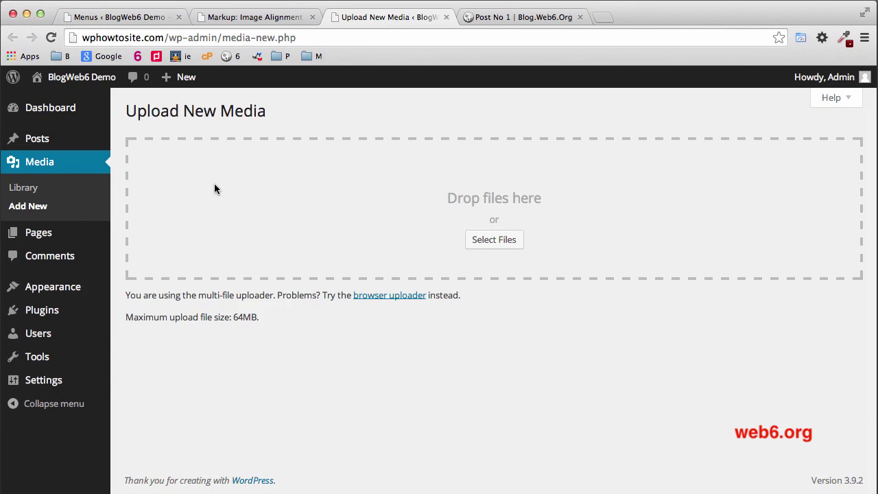
Step: Upload facebook.png, googleplus.png, twitter.png and youtube.png from the kraken-157mn29 folder on the desktop
click(491, 242)
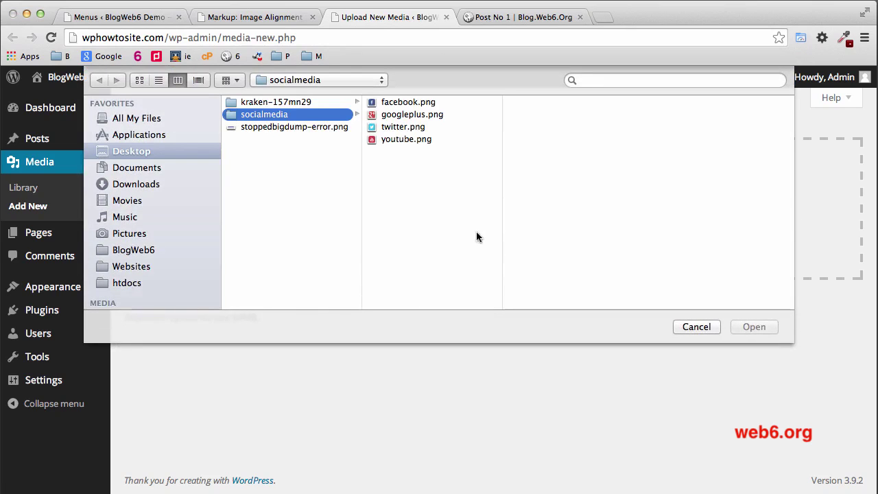
click(274, 102)
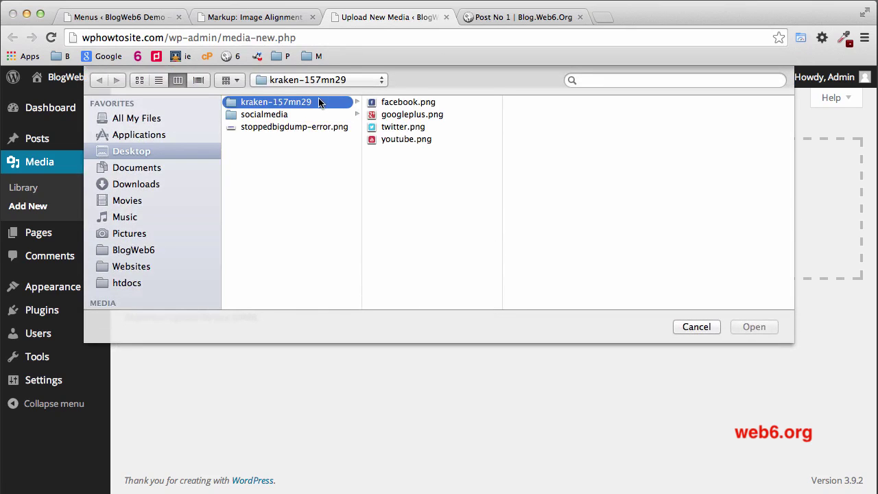
drag(453, 160, 391, 94)
click(762, 328)
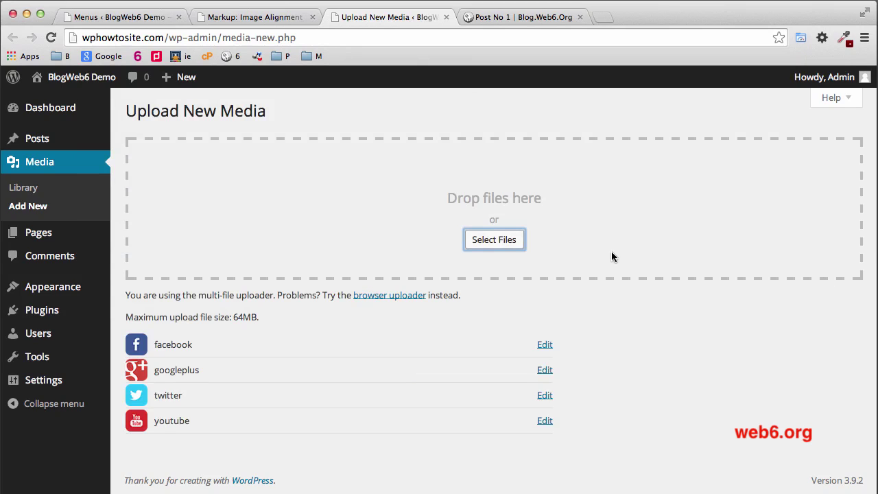
Step: Start a new post and browse the Media Library for the uploaded icons through its Insert Media dialog
mouse_move(57, 232)
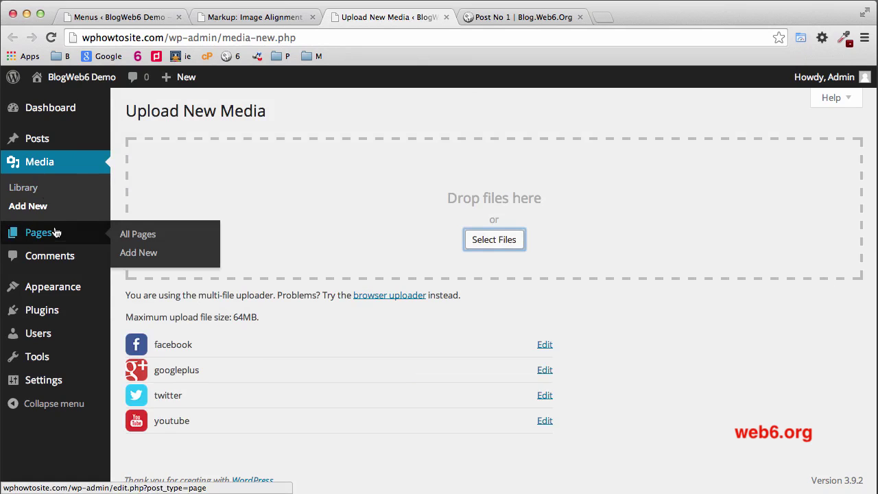
mouse_move(30, 139)
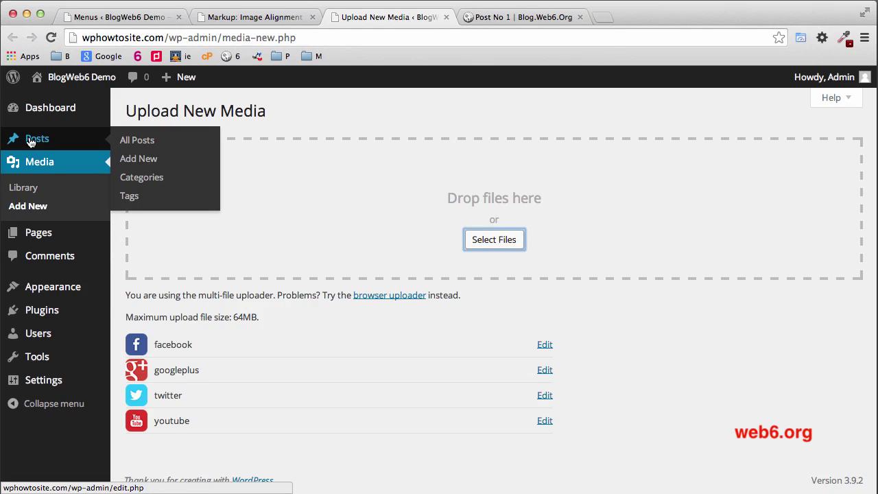
click(138, 159)
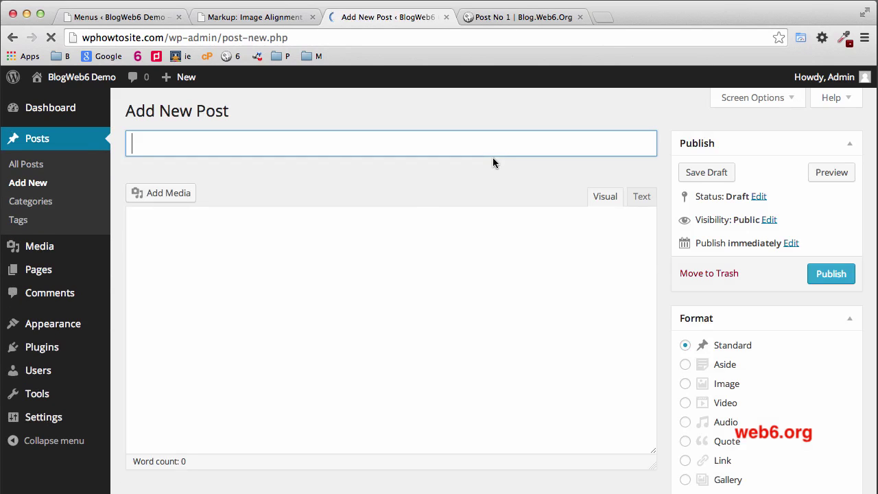
click(169, 195)
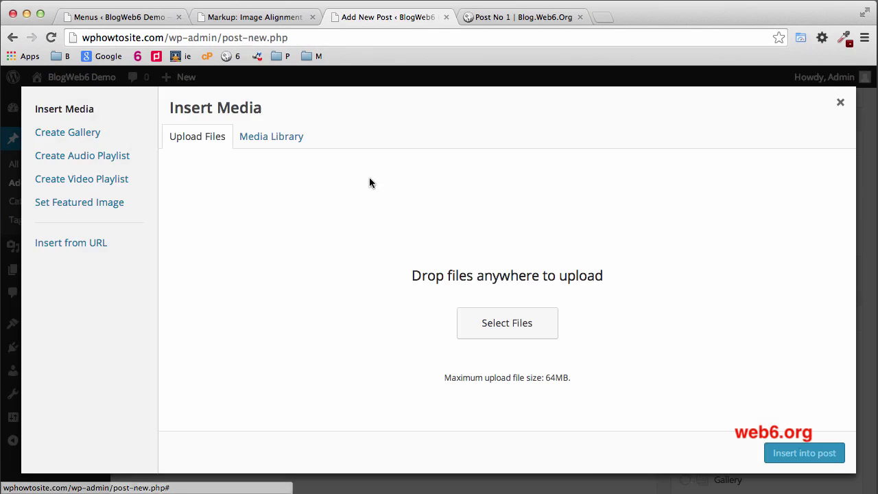
click(278, 141)
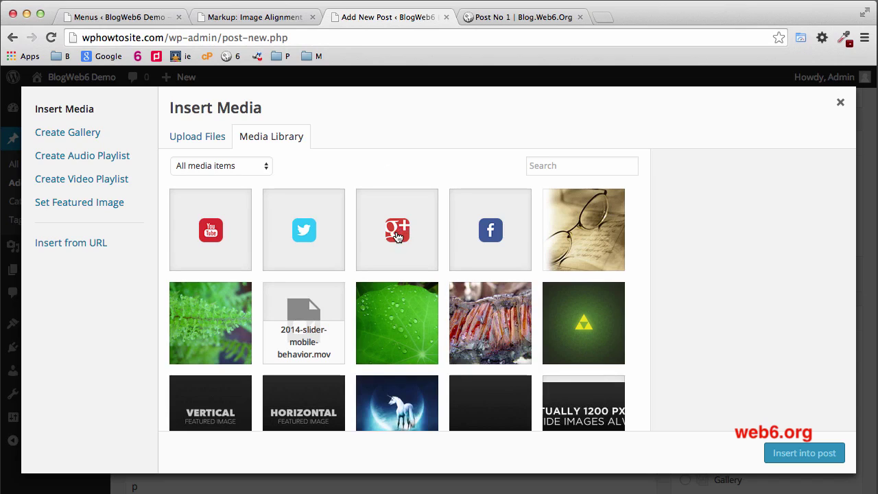
Step: Insert googleplus.png from the Media Library into the new post and show the post's HTML code
click(398, 236)
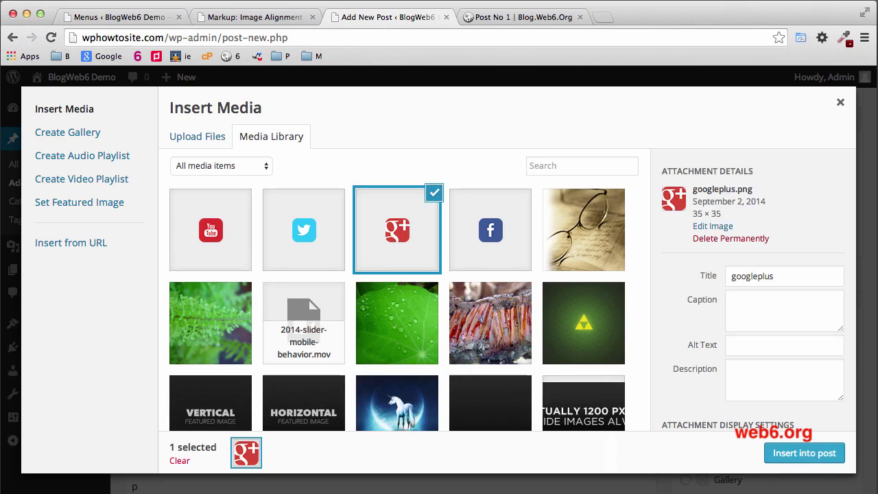
click(819, 455)
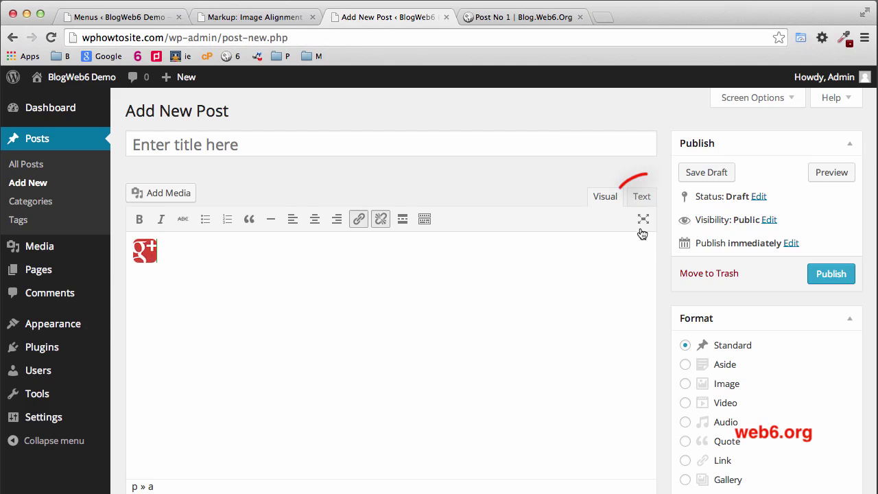
click(643, 197)
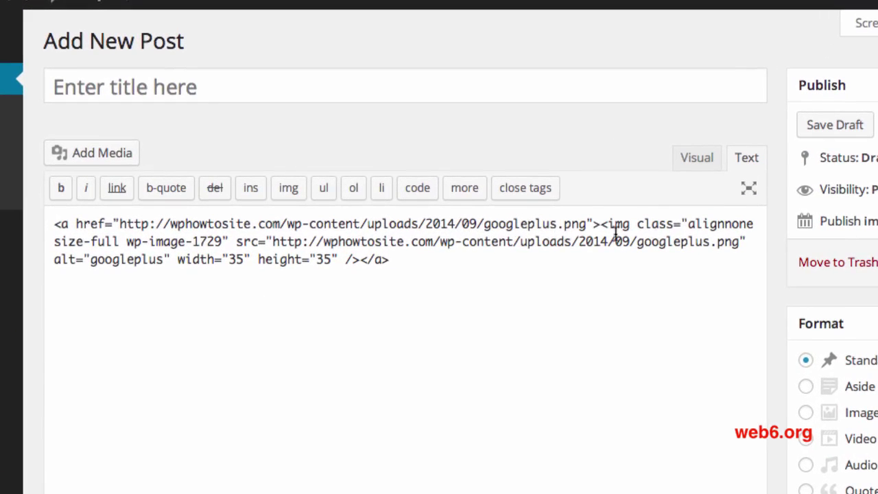
Step: Remove the link wrapper around the googleplus image by deleting its opening and closing anchor tags
mouse_move(52, 224)
mouse_down()
mouse_move(506, 215)
mouse_move(592, 218)
mouse_move(600, 231)
mouse_up()
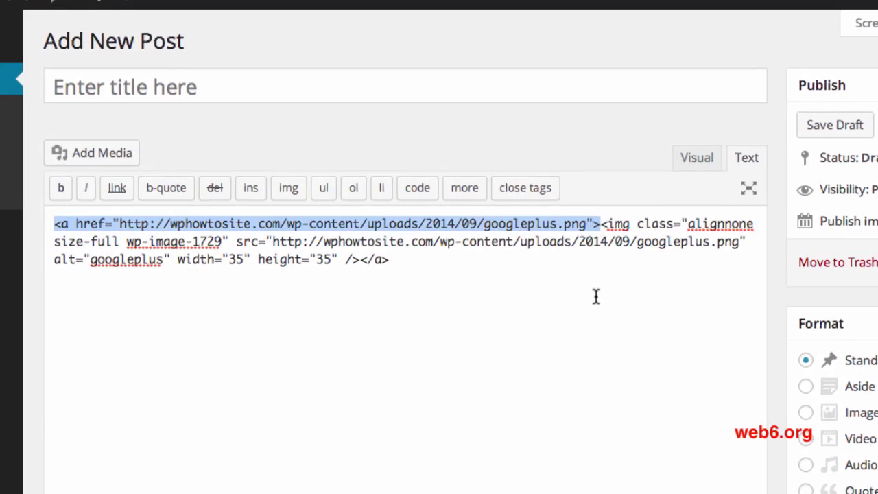
key(Delete)
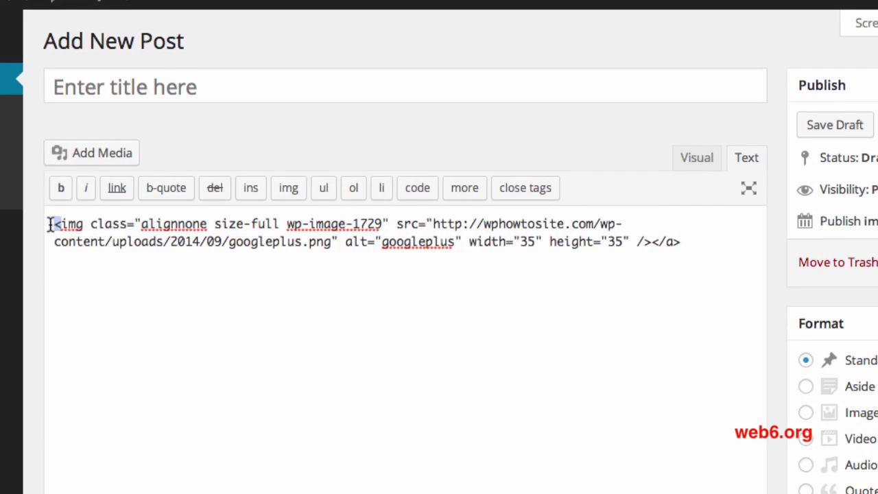
drag(50, 224, 67, 224)
click(91, 225)
drag(652, 241, 683, 243)
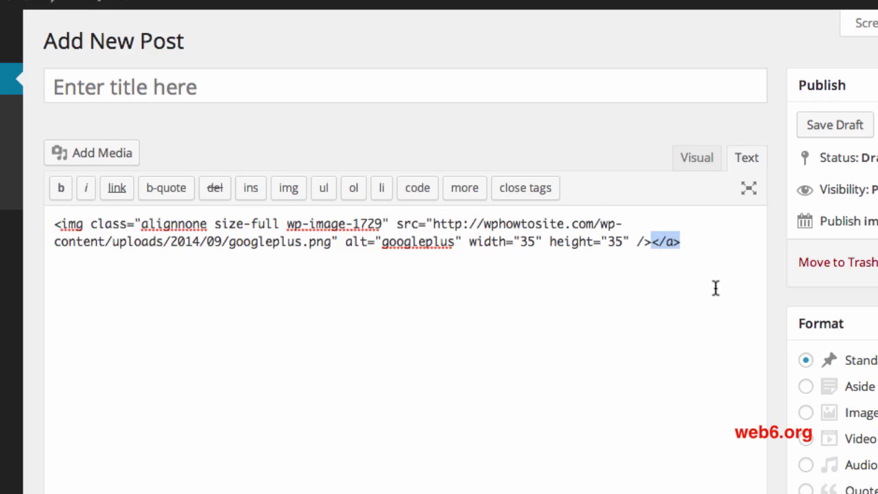
key(BackSpace)
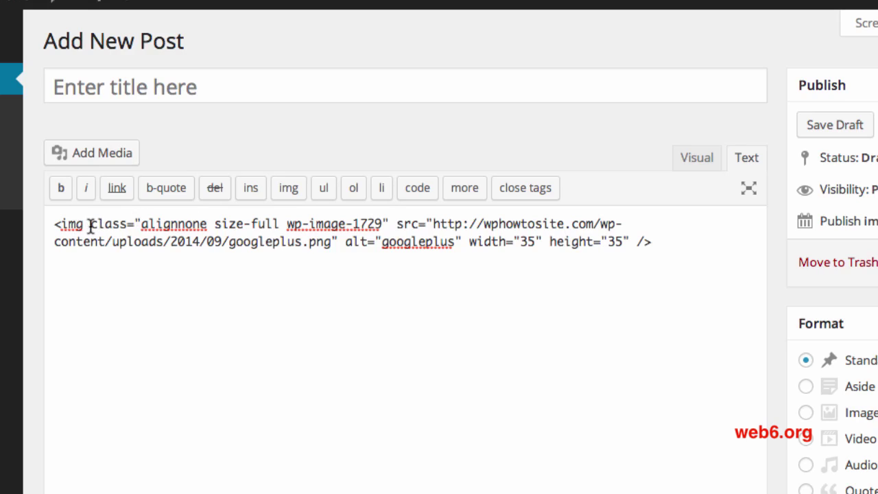
Step: Delete the class attribute from the googleplus img tag and the space before its closing slash
drag(90, 224, 397, 224)
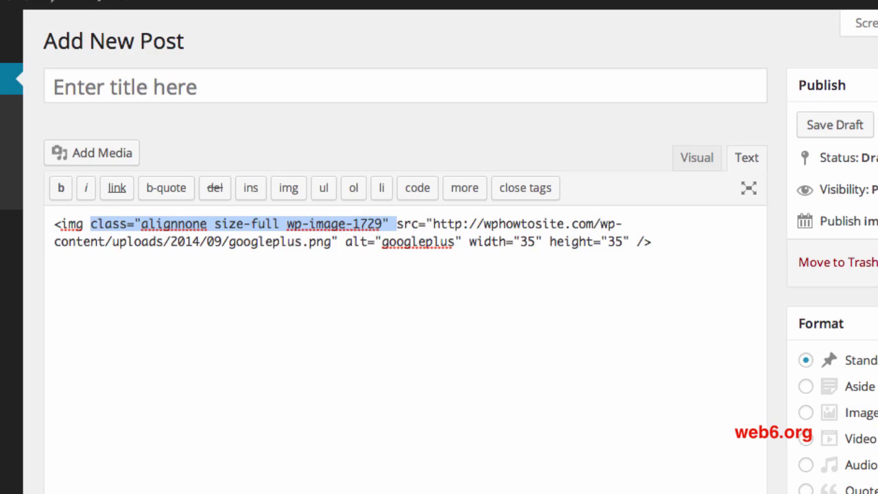
key(BackSpace)
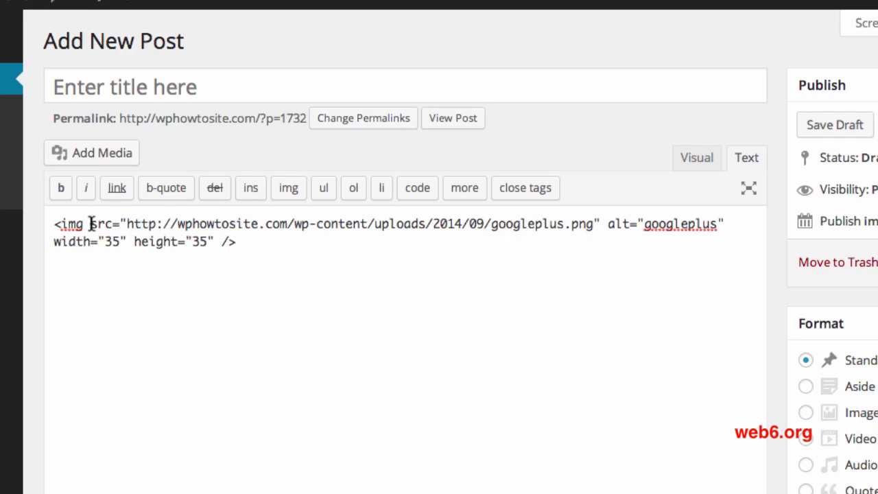
click(300, 260)
click(221, 242)
key(BackSpace)
Step: Copy the entire googleplus img tag from the post's code
drag(243, 248, 43, 221)
right_click(107, 227)
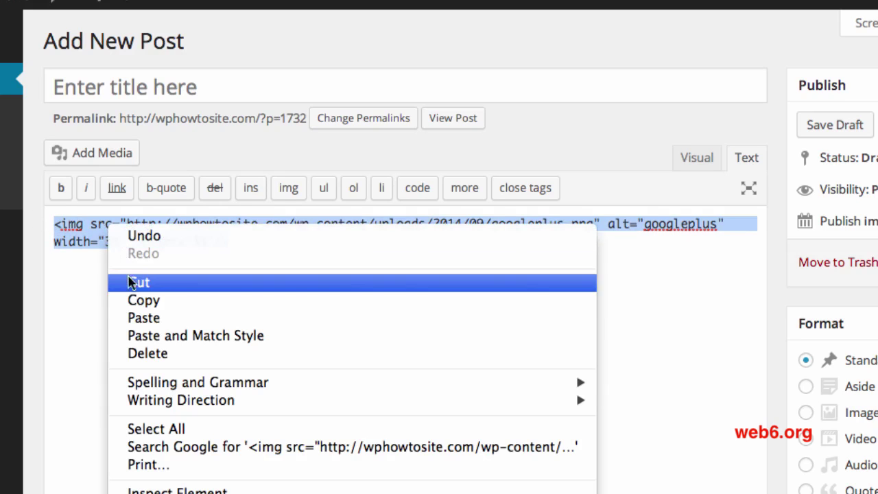
click(137, 300)
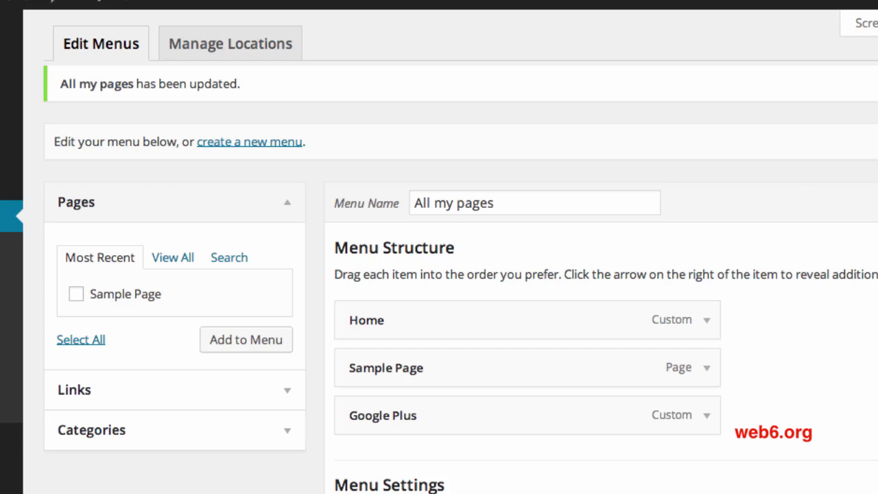
Step: In the All my pages menu, replace the Google Plus item's navigation label with the copied img code and save the menu
scroll(439, 274, down, 2)
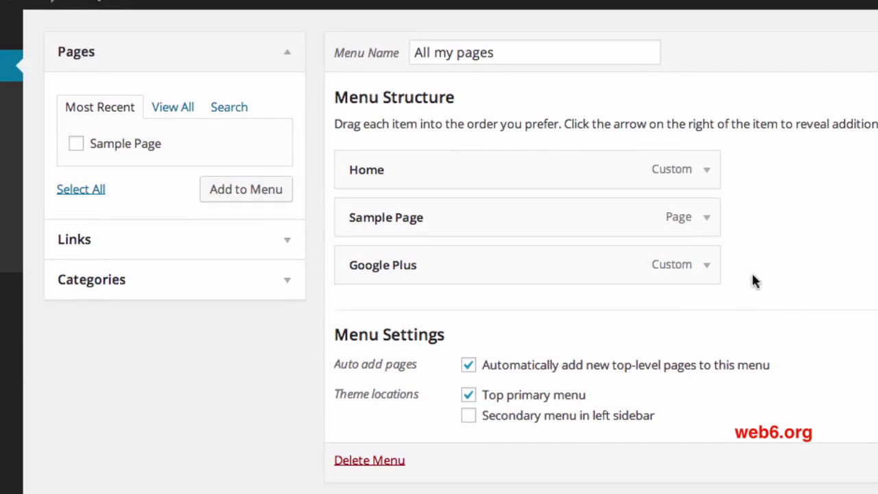
click(707, 268)
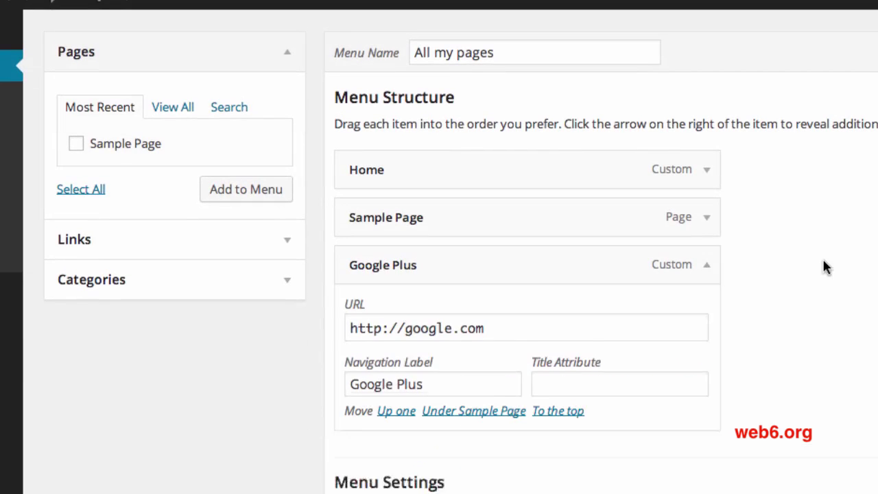
scroll(823, 276, down, 2)
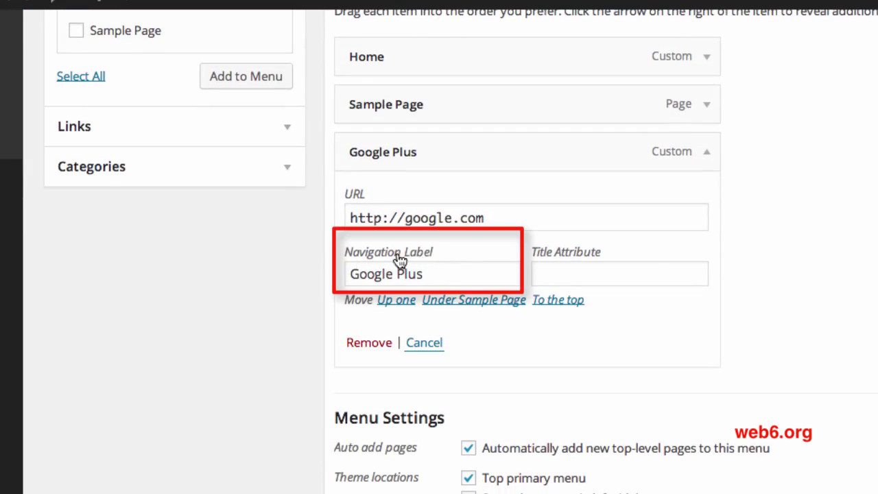
drag(437, 274, 136, 244)
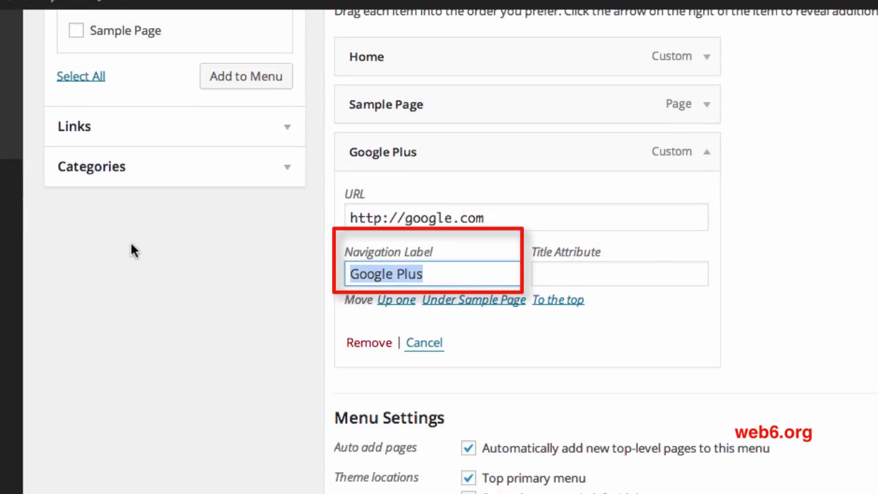
key(ctrl+v)
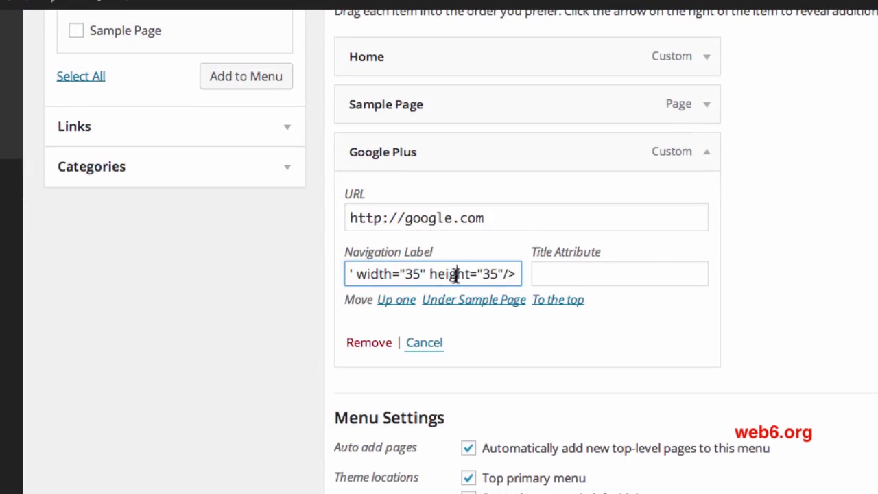
drag(455, 273, 103, 245)
drag(629, 275, 473, 266)
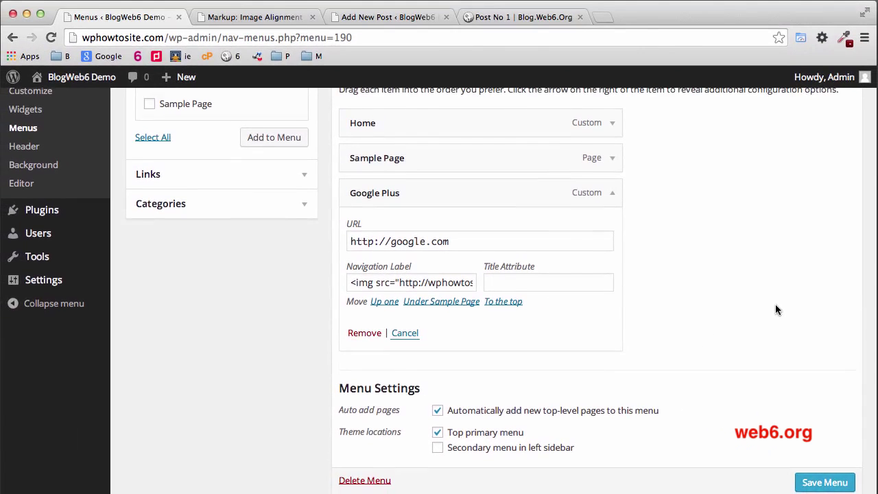
scroll(775, 306, down, 1)
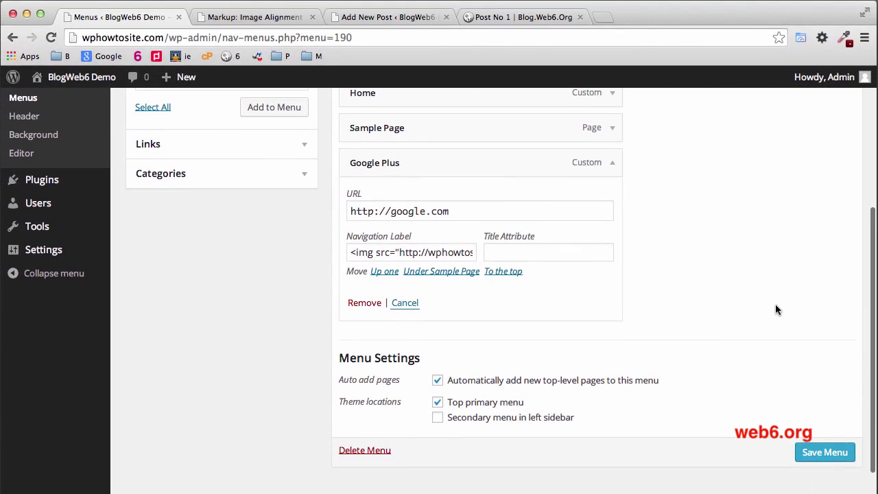
click(823, 452)
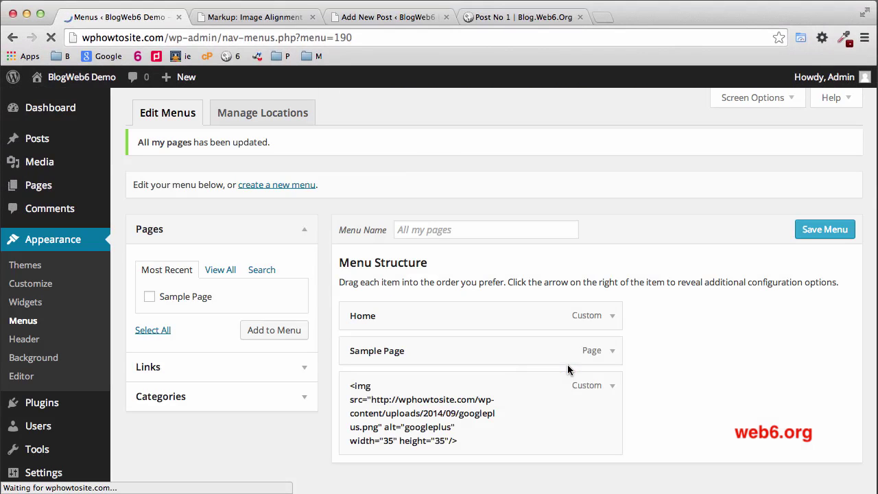
Step: Reload the "Markup: Image Alignment" post and check the Google Plus icon in the header while moving through the page
click(263, 15)
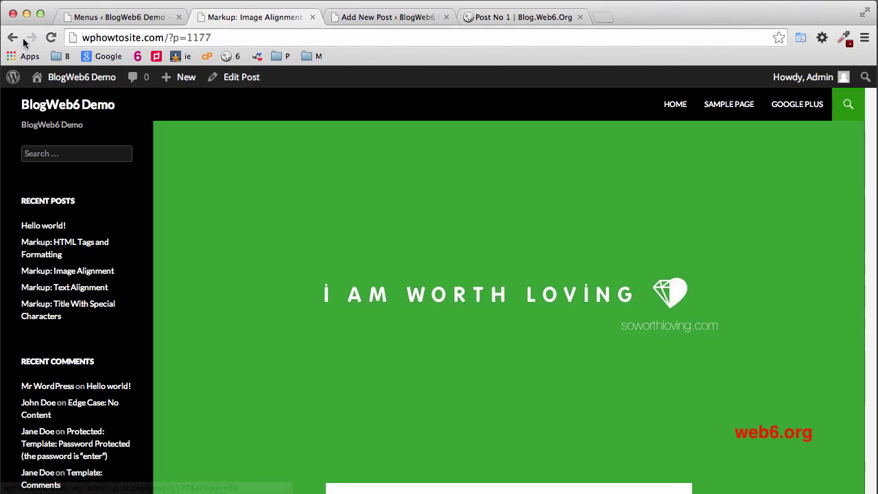
click(50, 37)
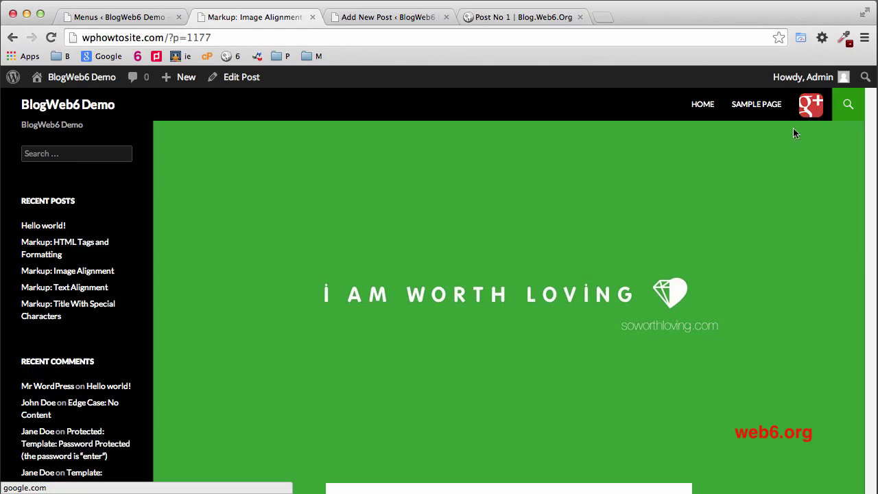
scroll(808, 214, down, 10)
scroll(808, 218, down, 10)
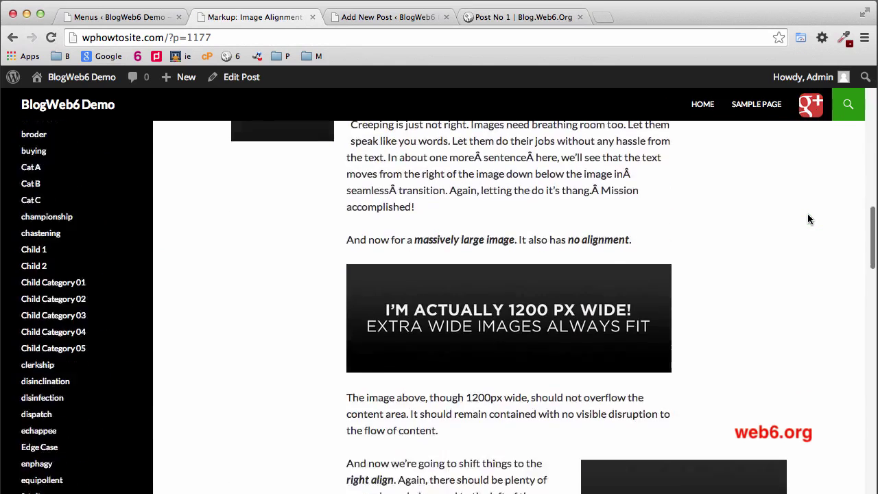
scroll(808, 214, down, 3)
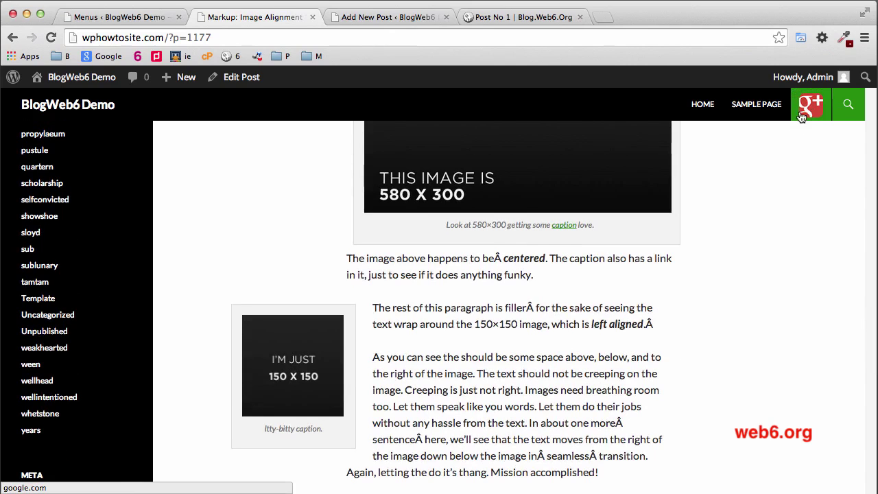
scroll(793, 207, up, 2)
scroll(792, 207, up, 10)
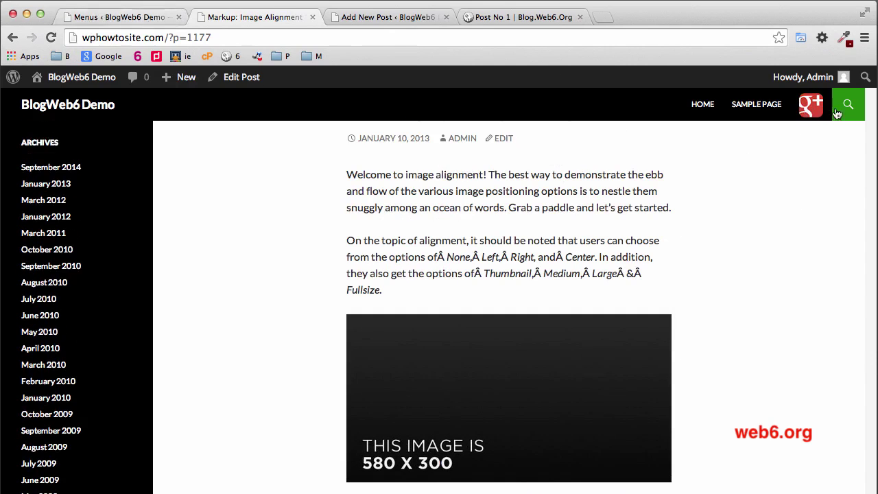
Step: In the menu editor's screen options, show Posts, Tags, Format, Link Target, CSS Classes, Link Relationship (XFN) and Description
click(106, 18)
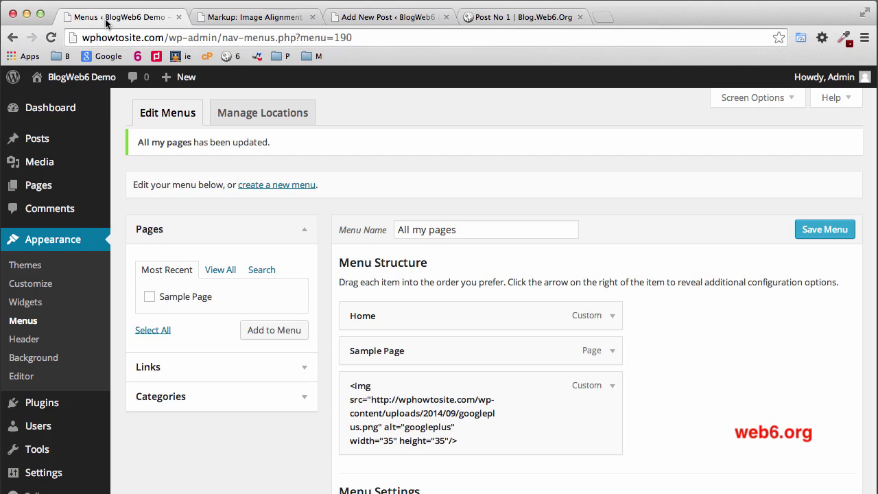
scroll(755, 346, down, 3)
scroll(756, 346, up, 3)
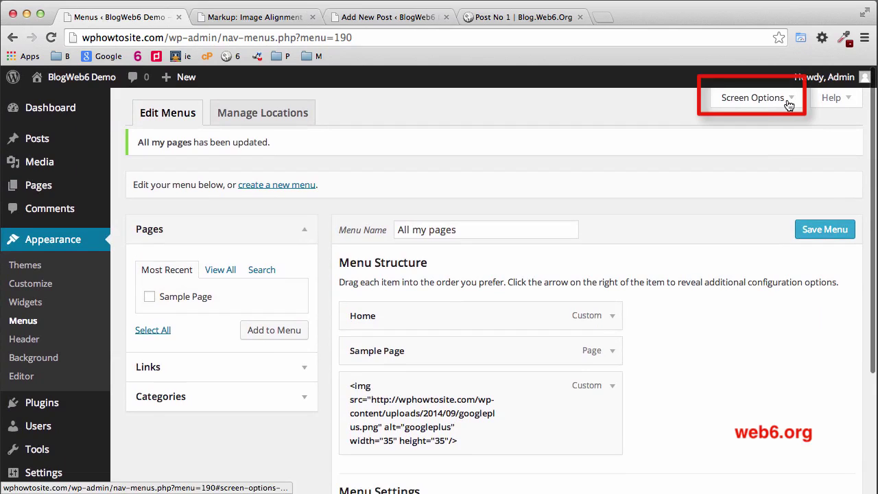
click(789, 105)
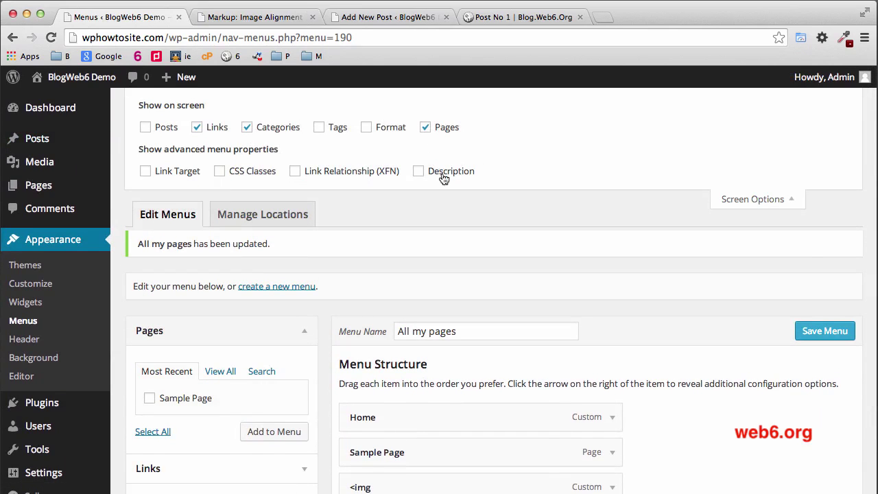
click(146, 127)
click(320, 127)
click(367, 128)
click(146, 170)
click(220, 170)
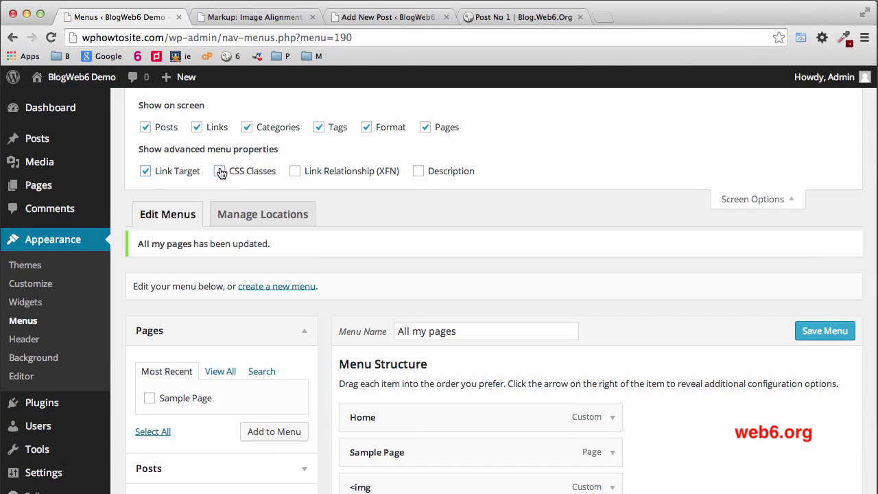
click(295, 171)
click(419, 171)
click(782, 199)
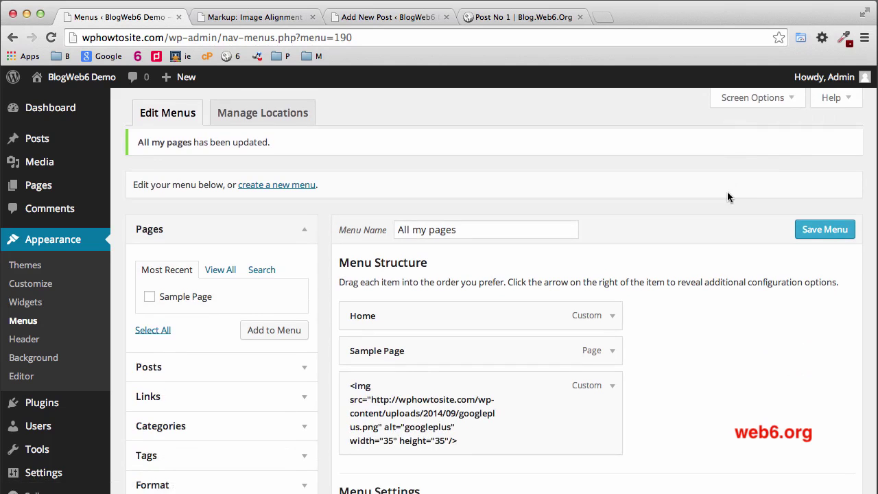
Step: Expand the Google Plus icon menu item's settings and compare the header icons on "Post No 1" and "Markup: Image Alignment"
scroll(729, 198, down, 5)
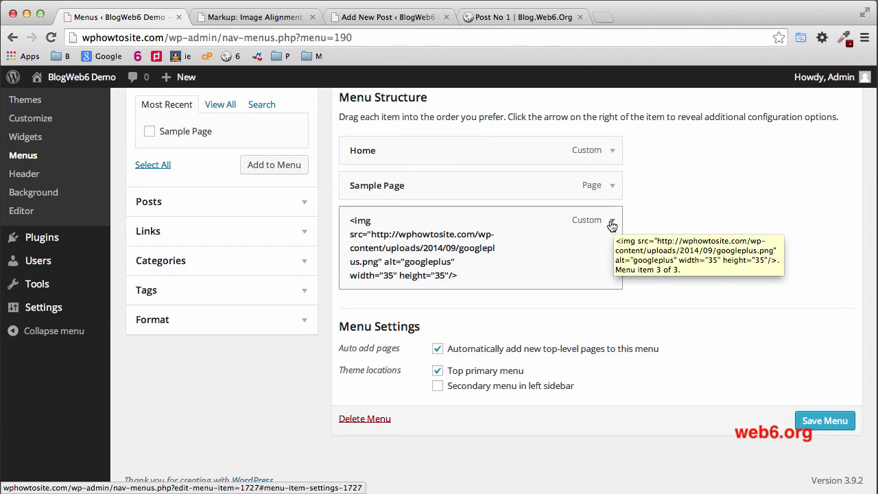
click(615, 227)
scroll(715, 227, down, 3)
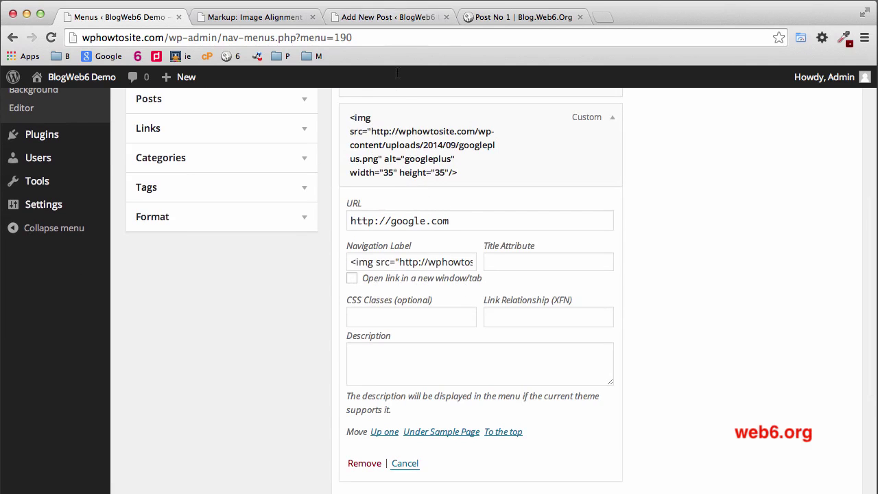
click(495, 21)
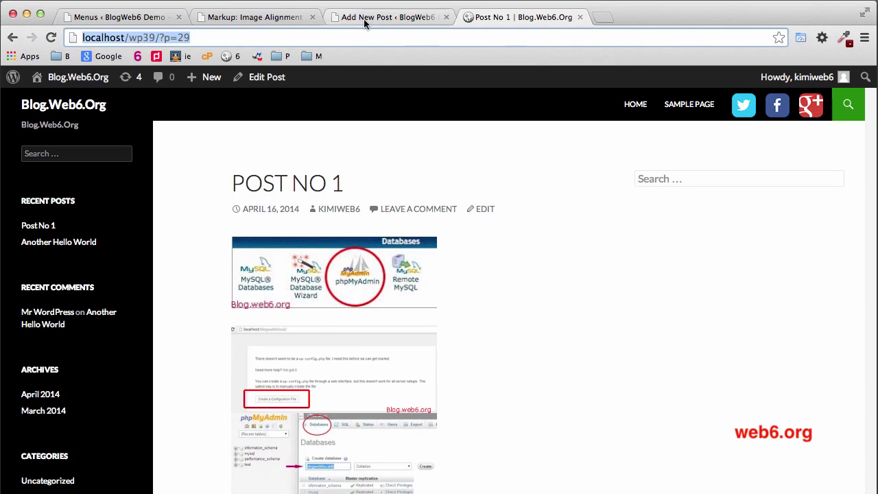
click(257, 20)
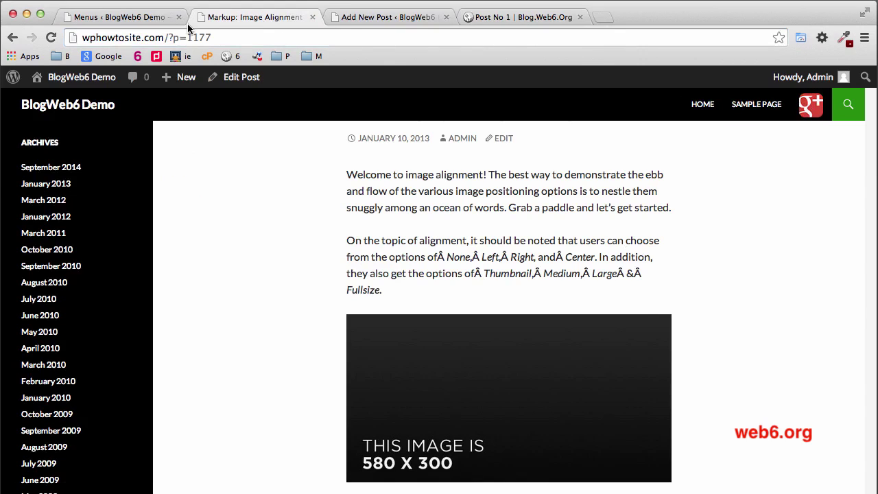
Step: Set the Google Plus icon menu item to open in a new window/tab and give it the CSS class googleplusicon
click(151, 17)
click(352, 279)
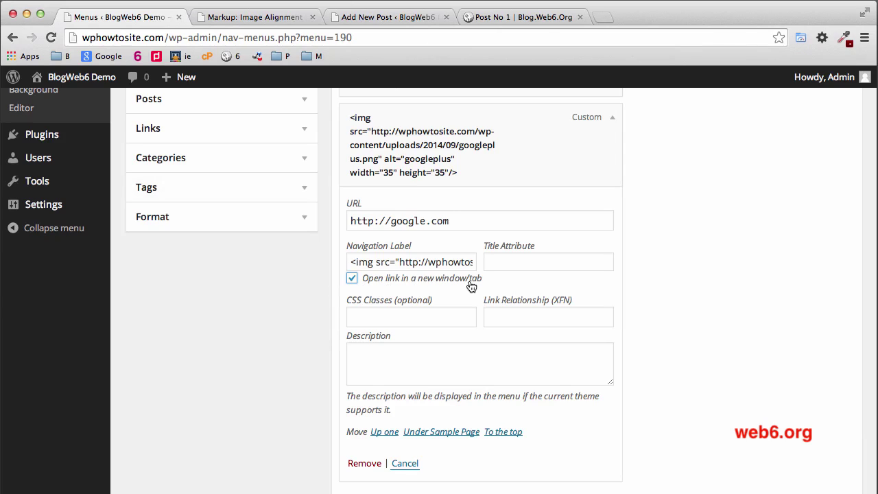
click(393, 322)
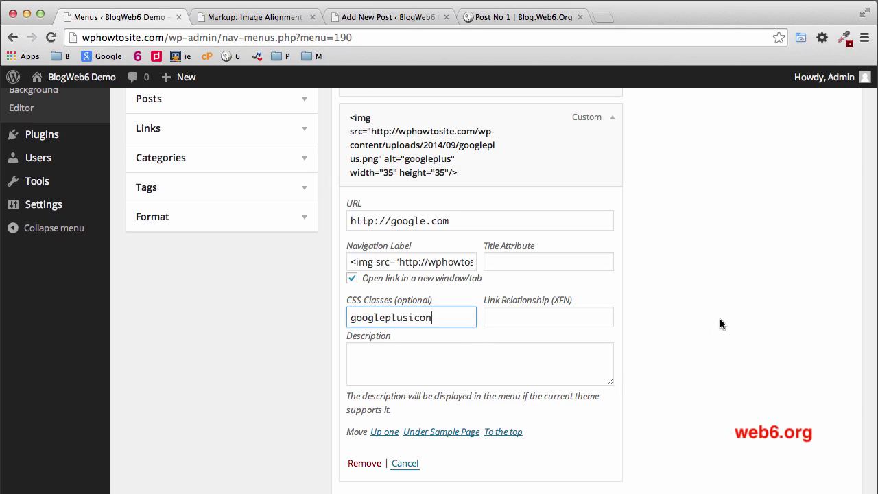
click(518, 261)
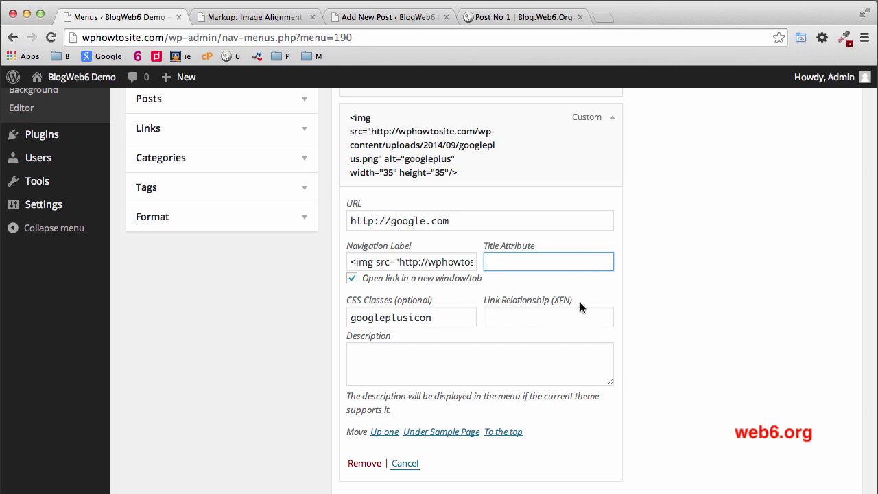
click(538, 318)
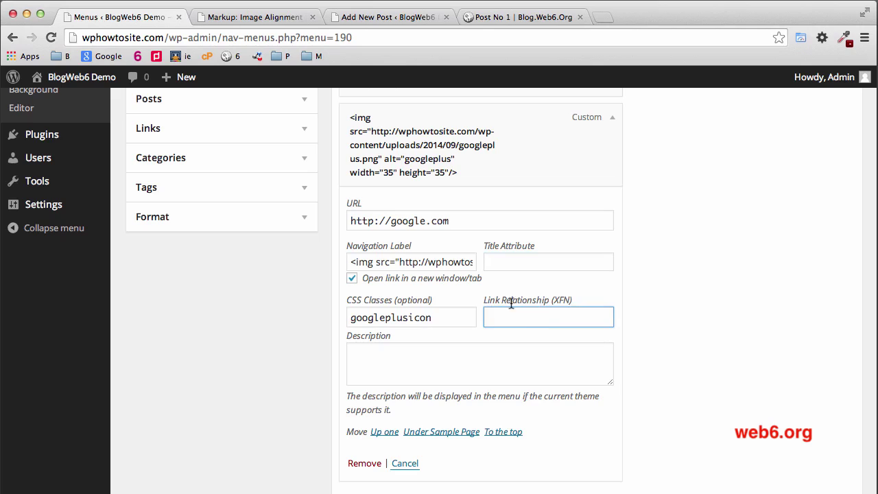
drag(459, 222, 328, 222)
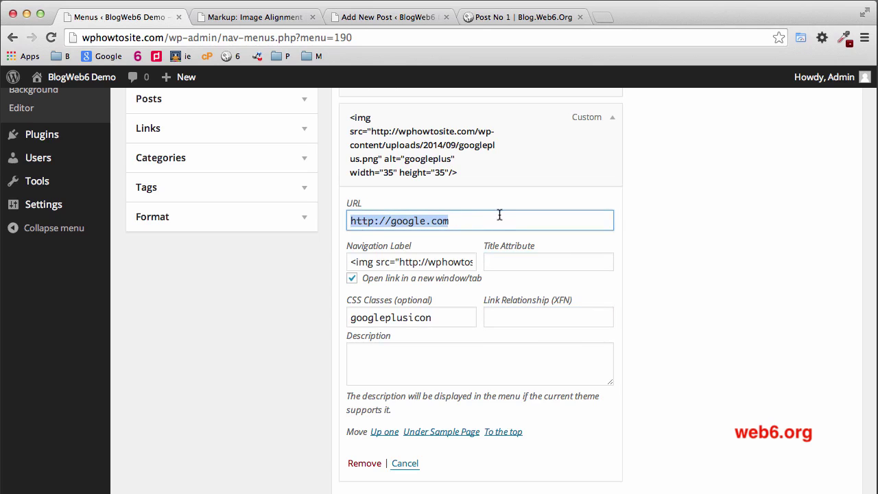
click(522, 318)
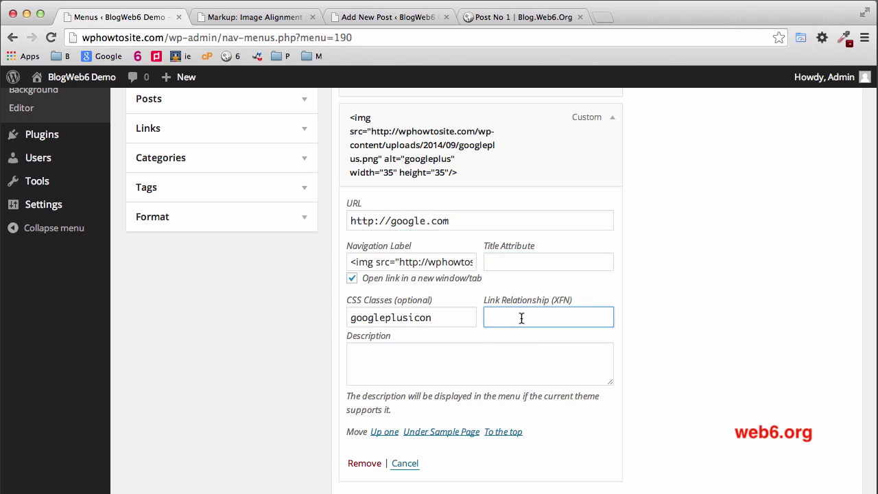
text(nofollow)
drag(547, 317, 441, 312)
key(BackSpace)
Step: Save the "All my pages" menu and reload the "Markup: Image Alignment" post
scroll(701, 404, up, 5)
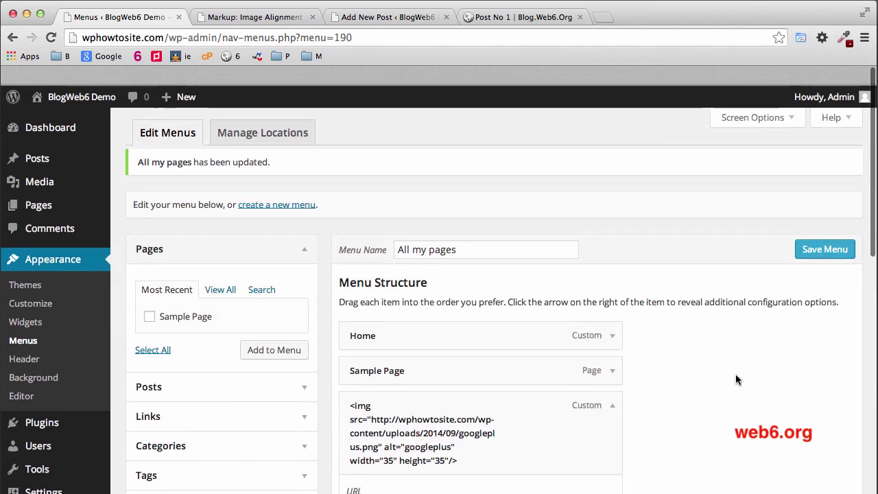
click(834, 229)
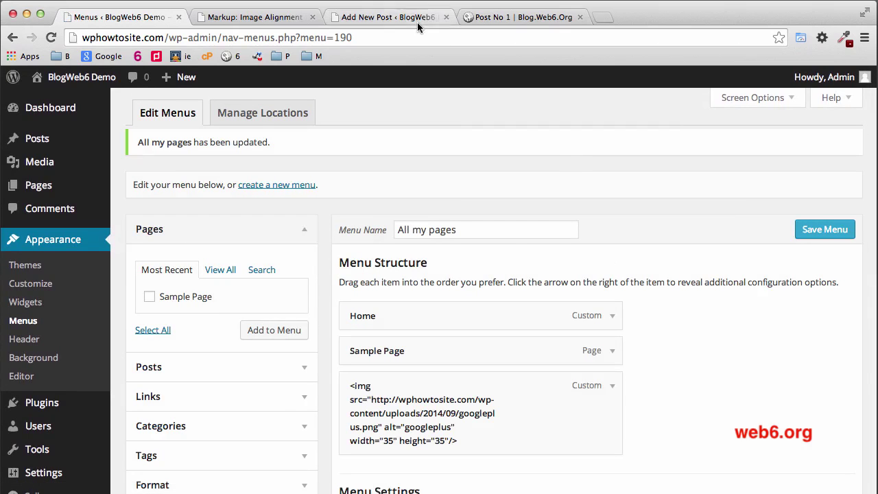
click(248, 17)
click(50, 38)
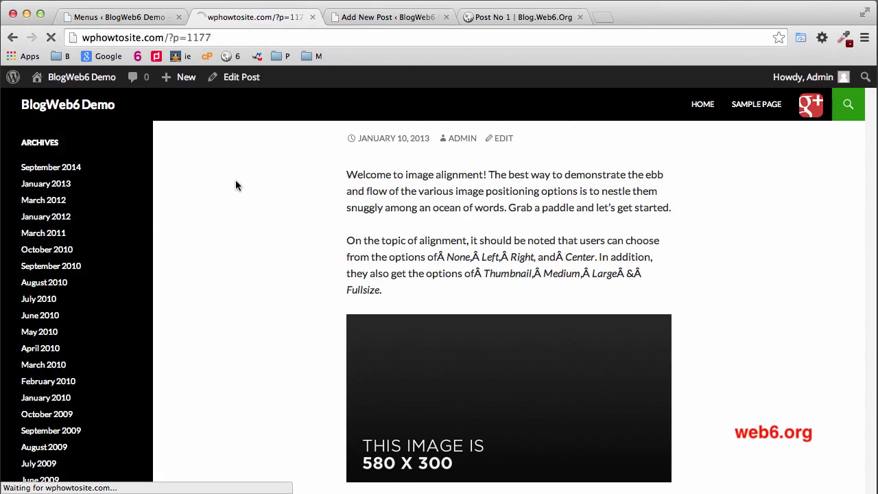
Step: Test the Google Plus icon's link in the header, close the page it opens and view the icons on "Post No 1"
click(809, 109)
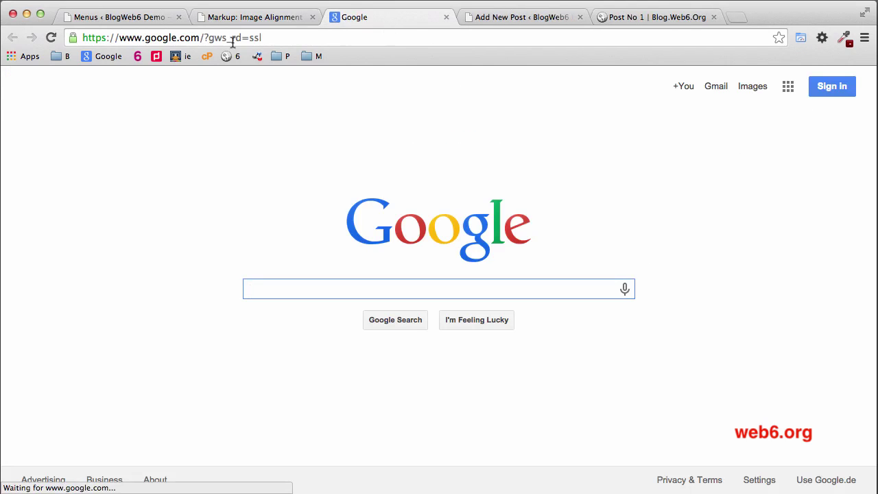
click(199, 38)
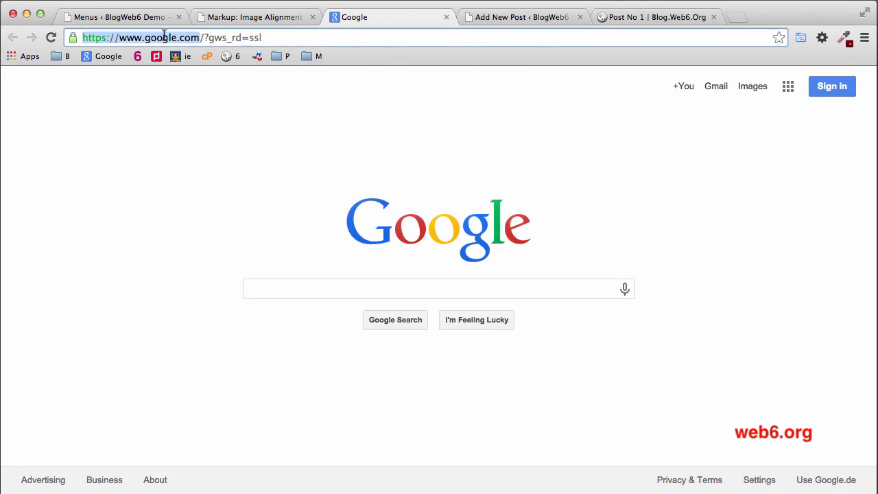
click(446, 17)
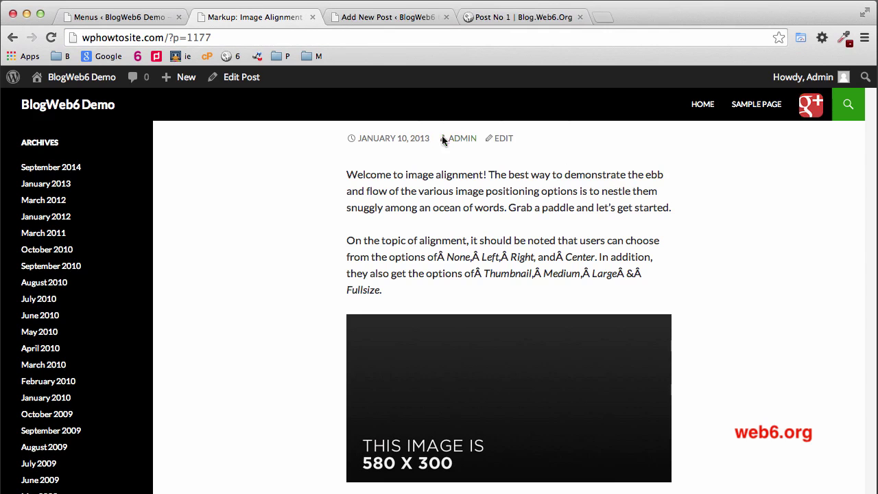
click(525, 19)
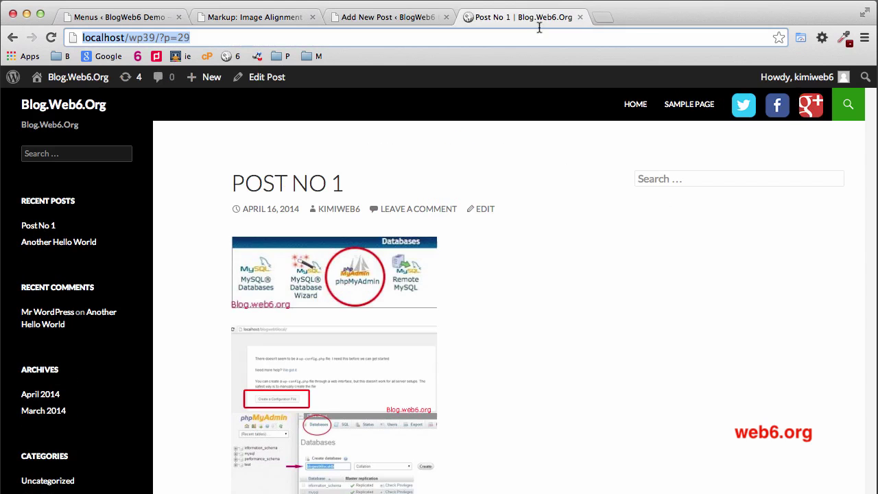
click(127, 17)
scroll(600, 328, down, 5)
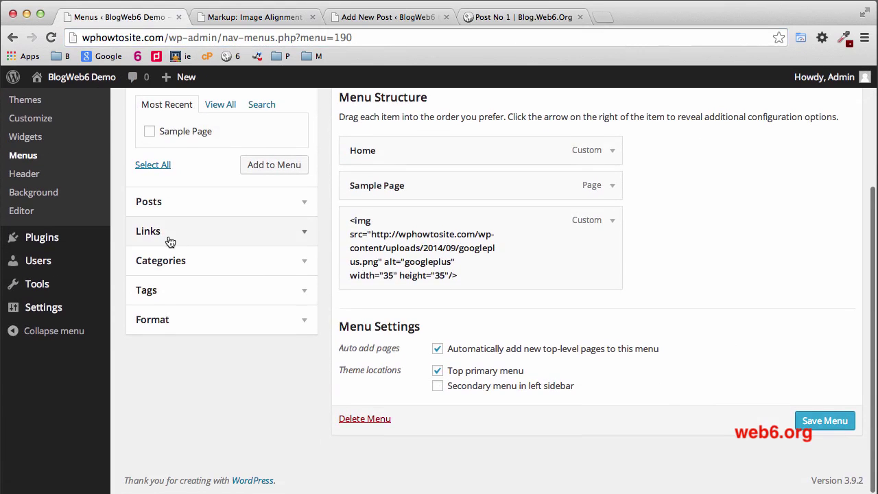
click(302, 233)
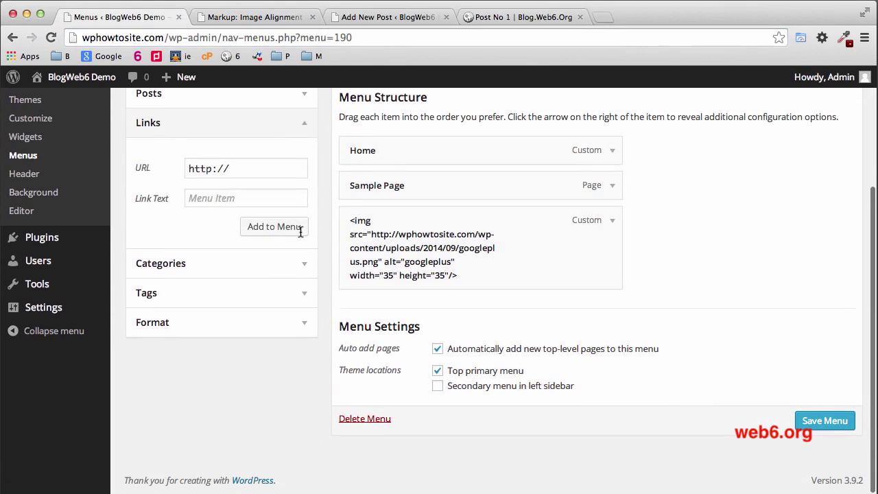
click(262, 170)
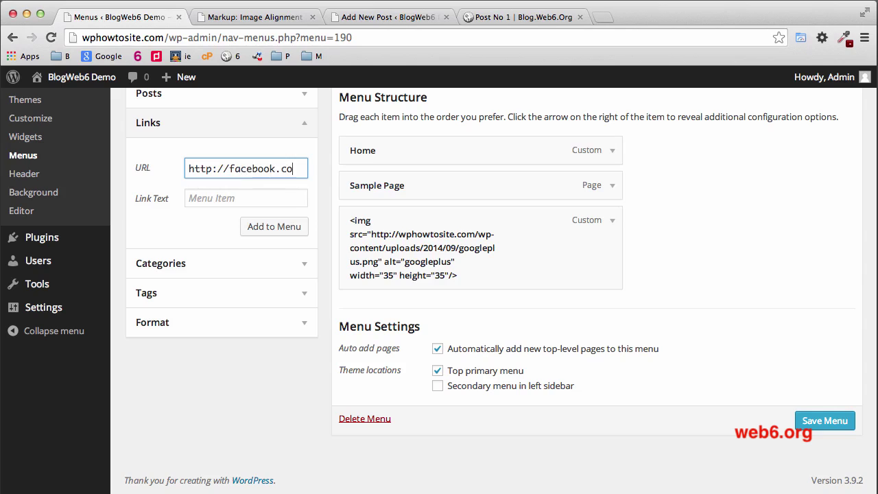
drag(296, 170, 137, 149)
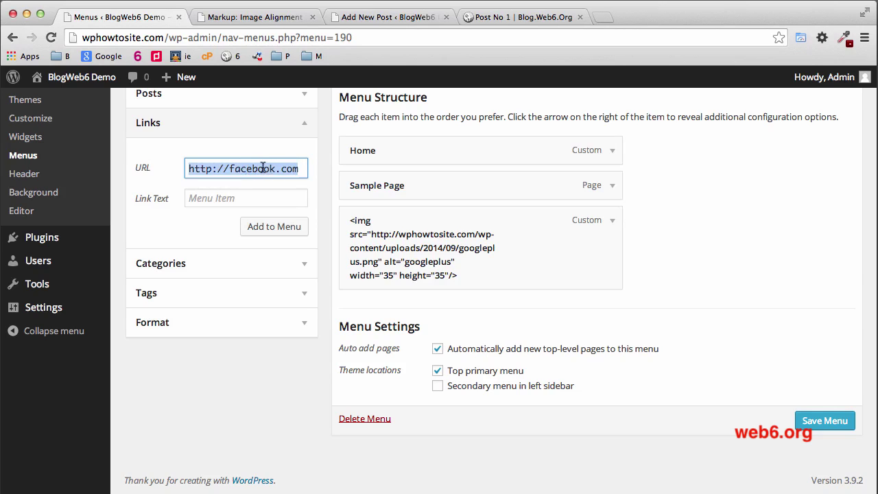
click(250, 202)
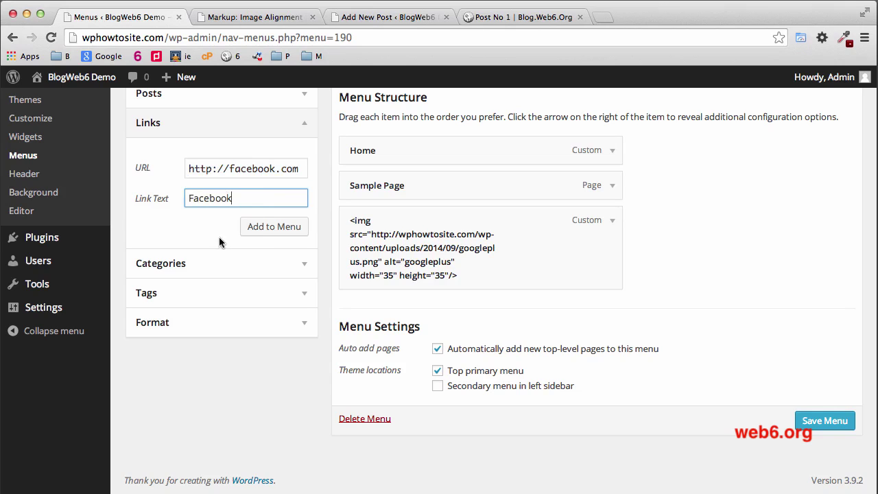
click(259, 228)
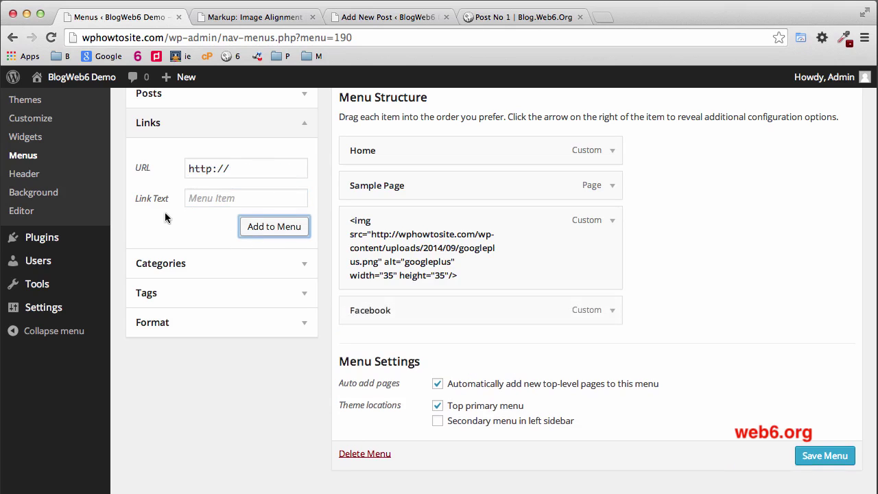
Step: Insert facebook.png from the media library below the Google Plus code in the new post and delete its opening link tag
click(370, 17)
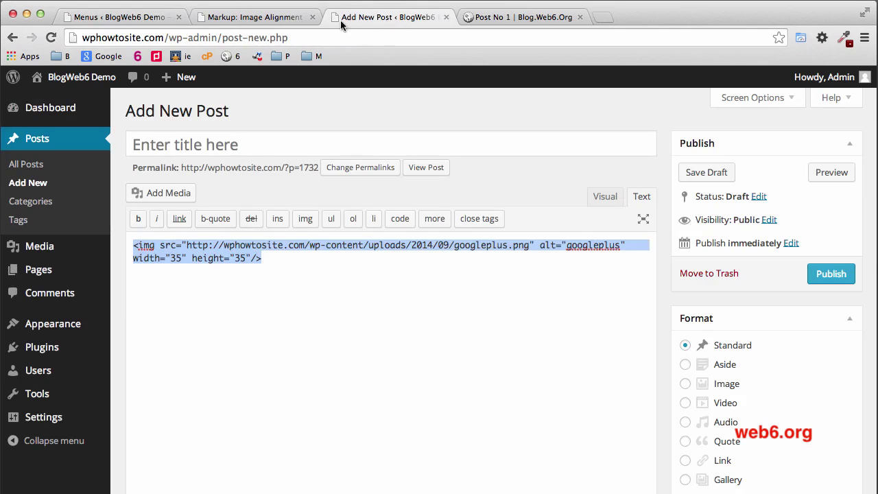
click(268, 261)
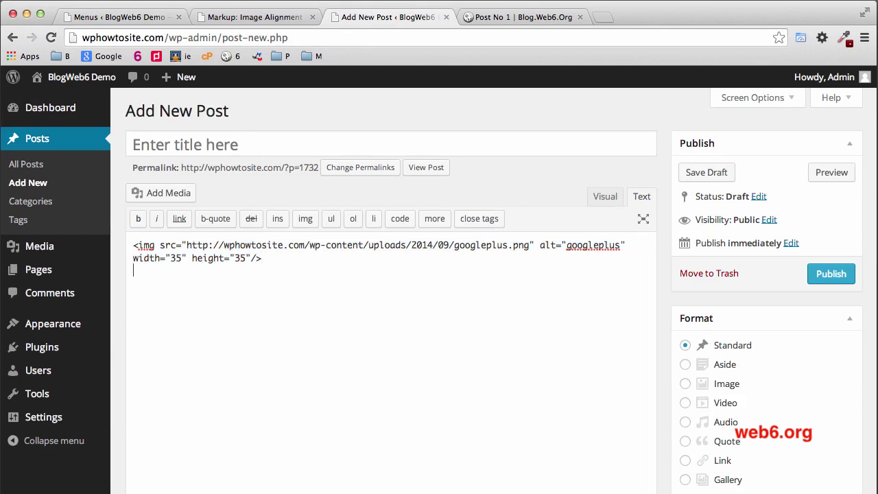
click(158, 195)
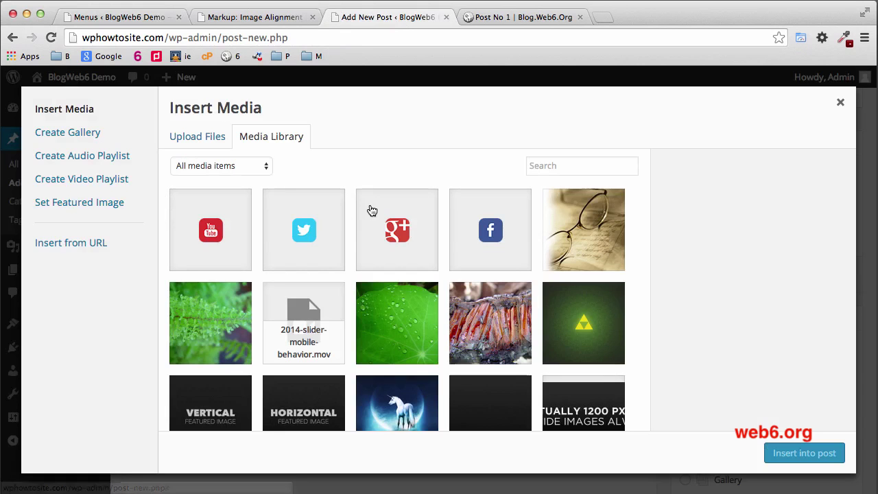
click(495, 228)
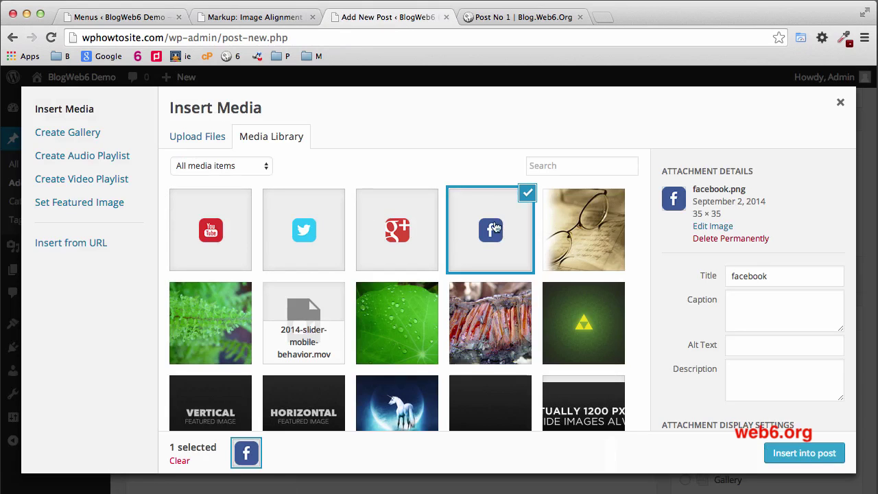
click(796, 453)
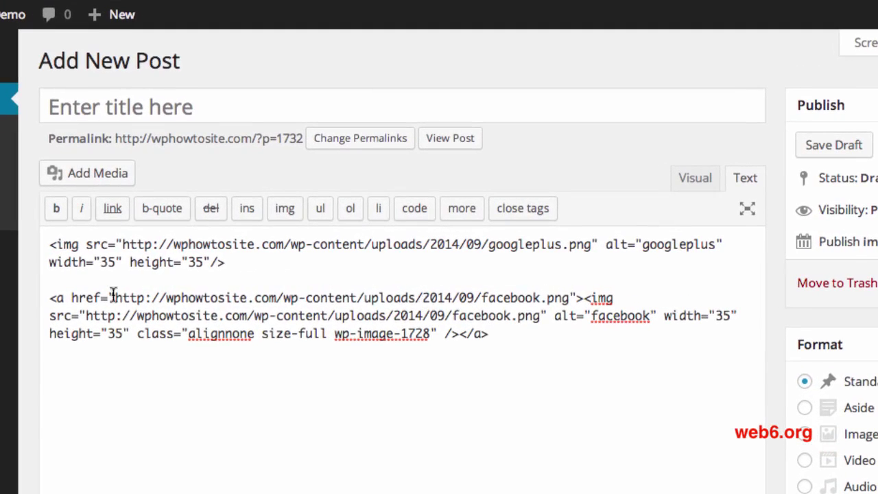
drag(51, 298, 585, 298)
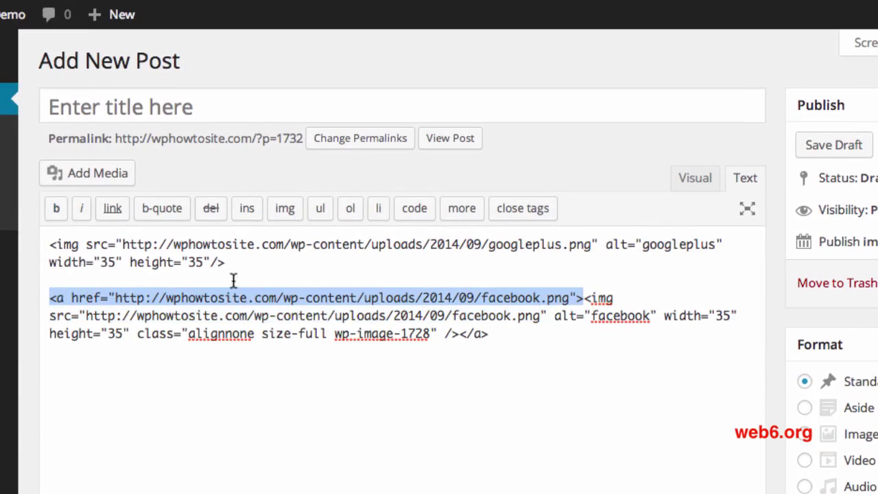
key(BackSpace)
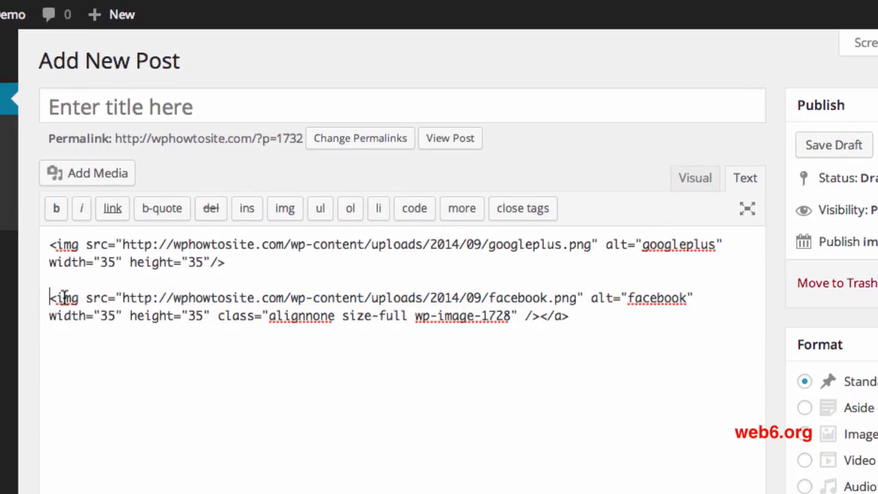
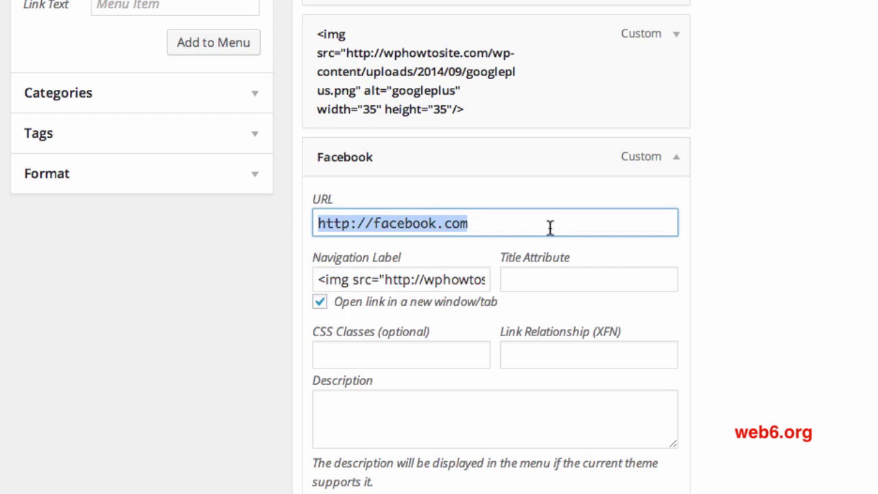
Step: Set the Facebook menu item's link relationship to nofollow and its CSS class to fbico, and save the menu
click(564, 283)
click(572, 355)
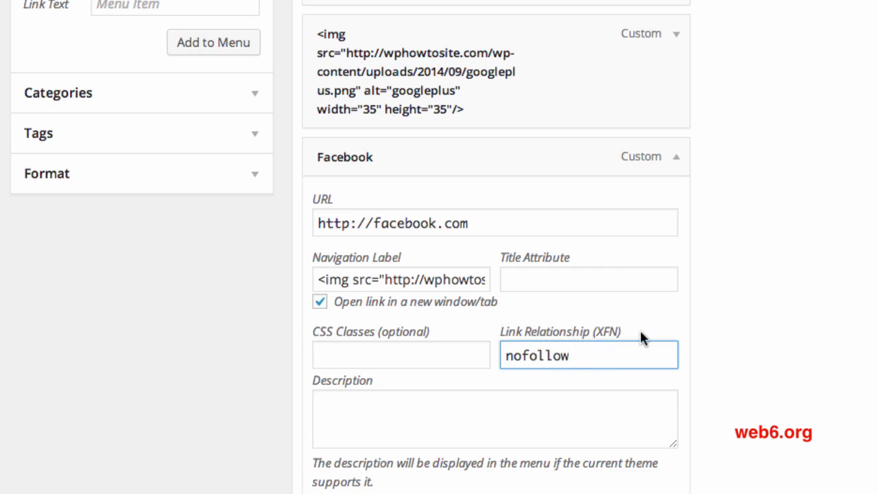
click(382, 351)
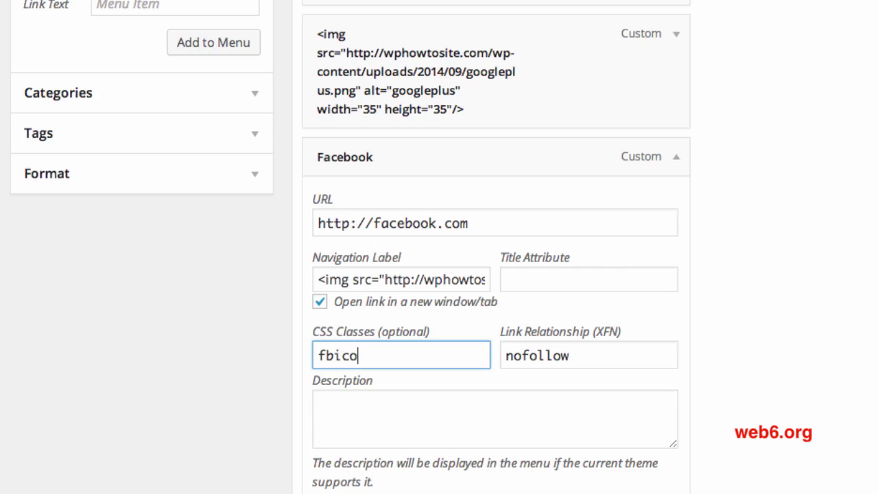
scroll(633, 386, down, 4)
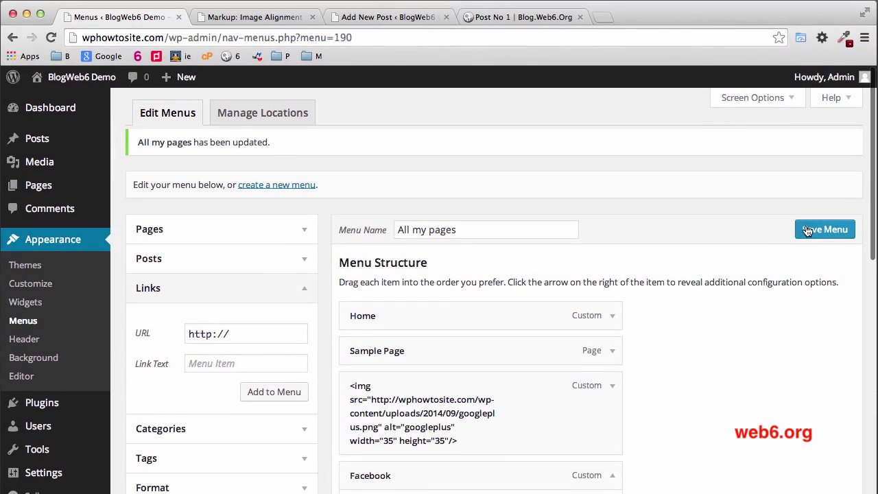
click(808, 231)
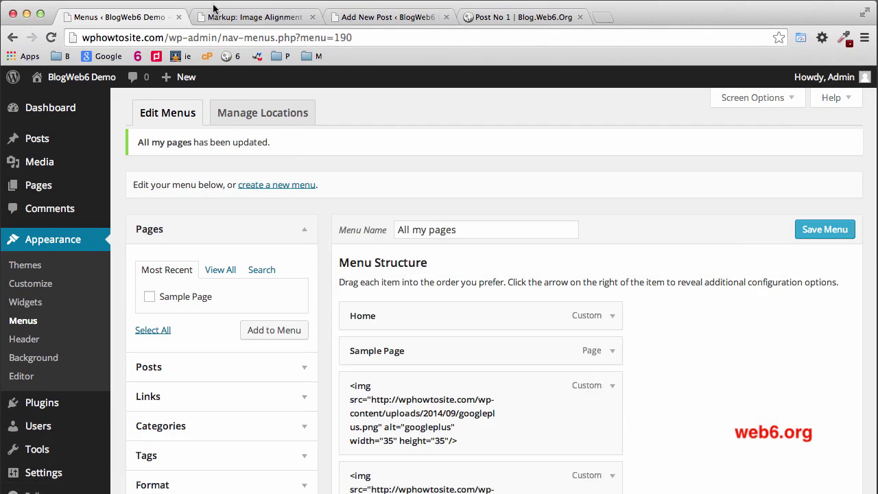
Step: Reload the "Markup: Image Alignment" post and compare its header icon order with "Post No 1"
click(214, 10)
click(50, 37)
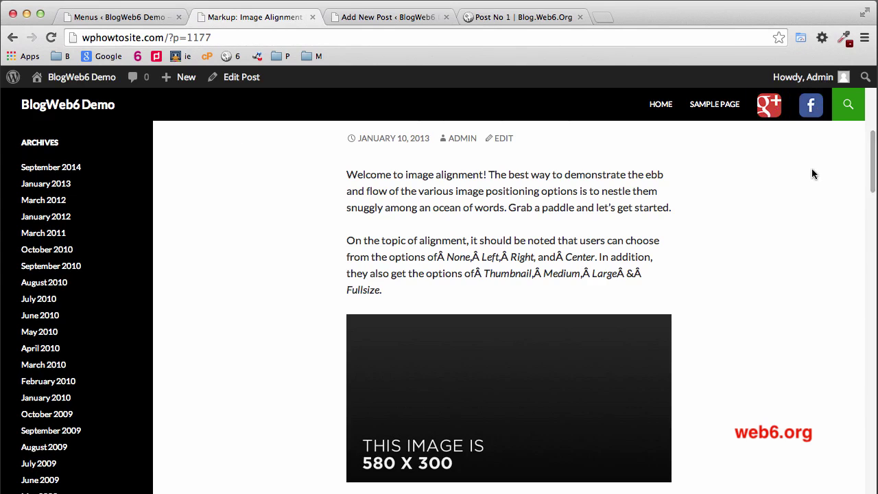
click(497, 17)
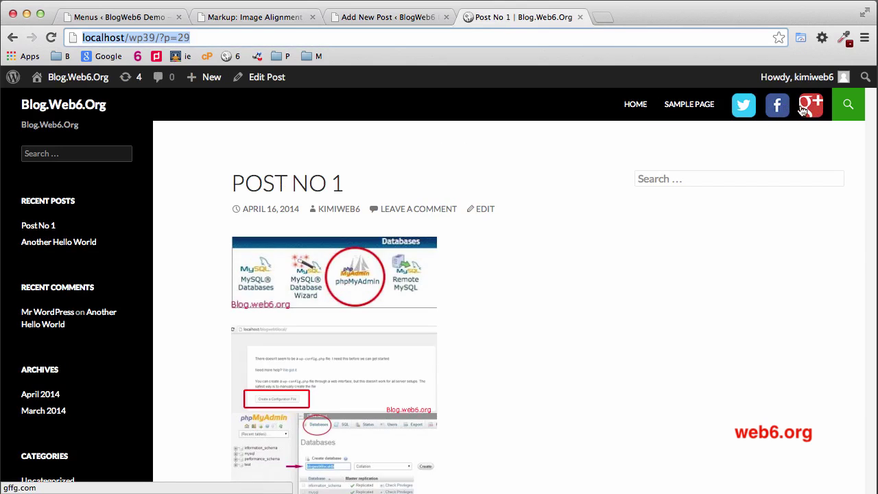
click(253, 19)
Step: Move the Facebook icon item above the Google Plus icon item in the menu structure and save the menu
click(155, 17)
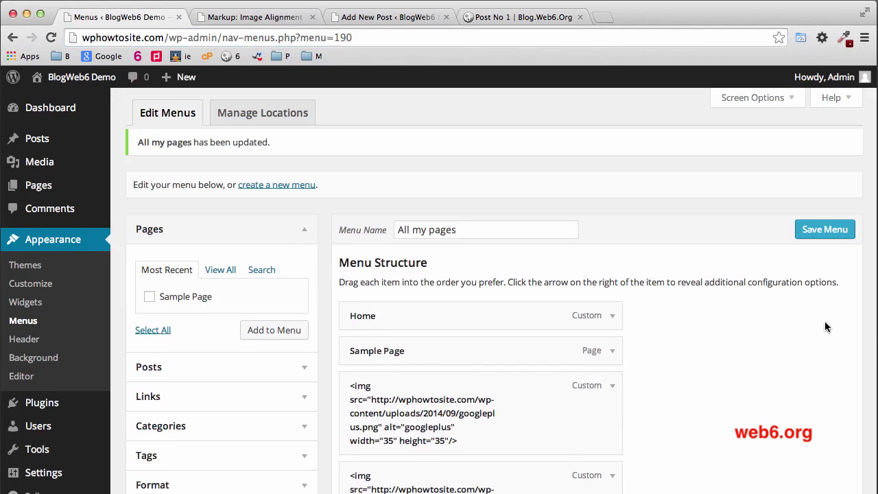
scroll(826, 327, down, 4)
drag(465, 375, 525, 275)
drag(596, 288, 580, 287)
click(825, 116)
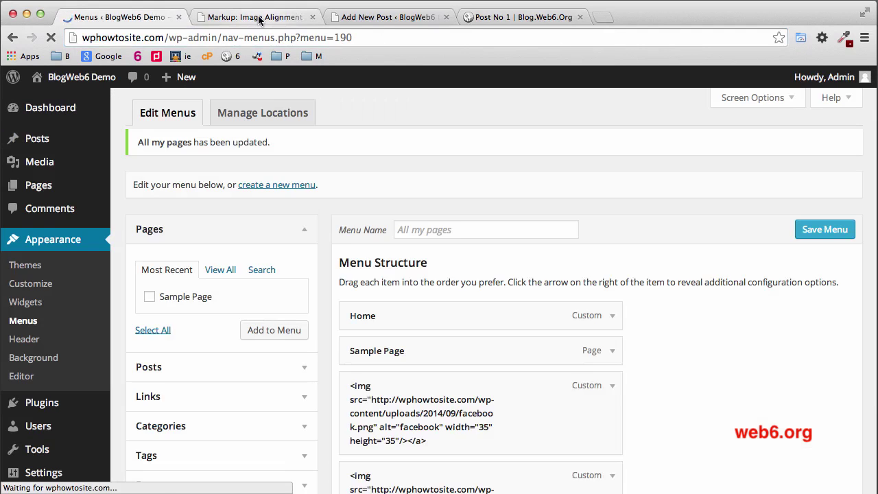
Step: Check the rearranged header icons on "Markup: Image Alignment" against those on "Post No 1"
click(259, 19)
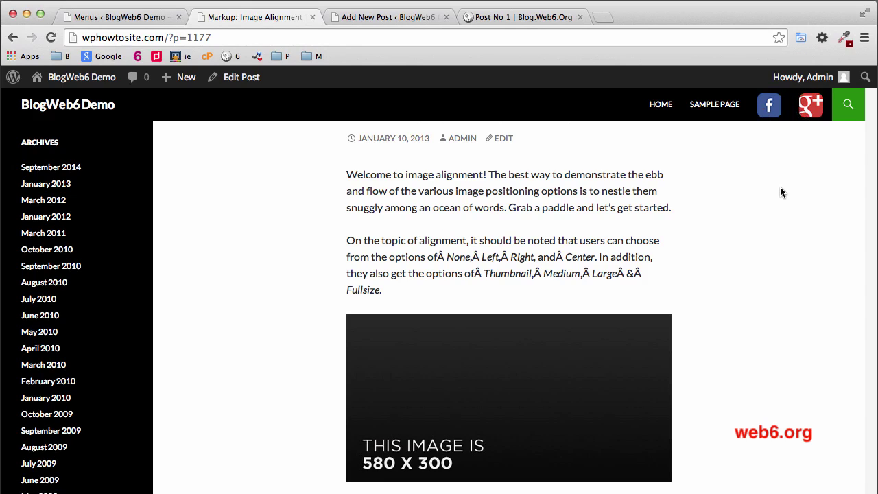
click(482, 18)
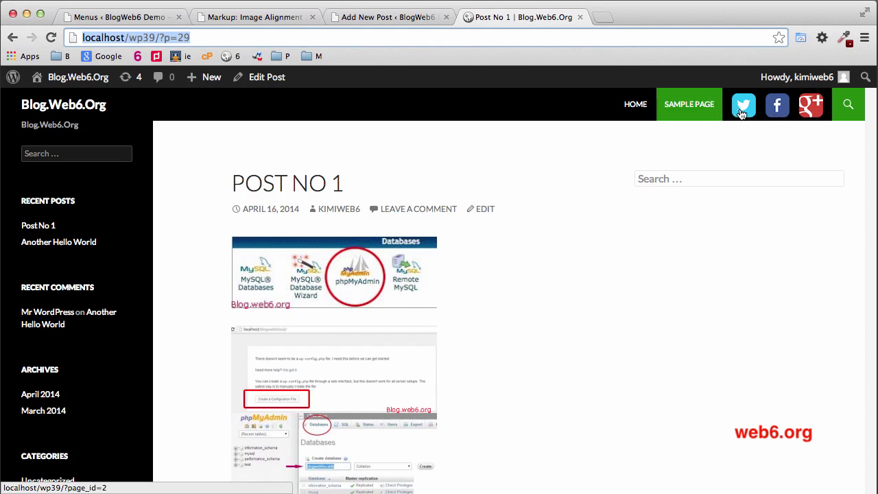
click(136, 16)
scroll(671, 343, down, 5)
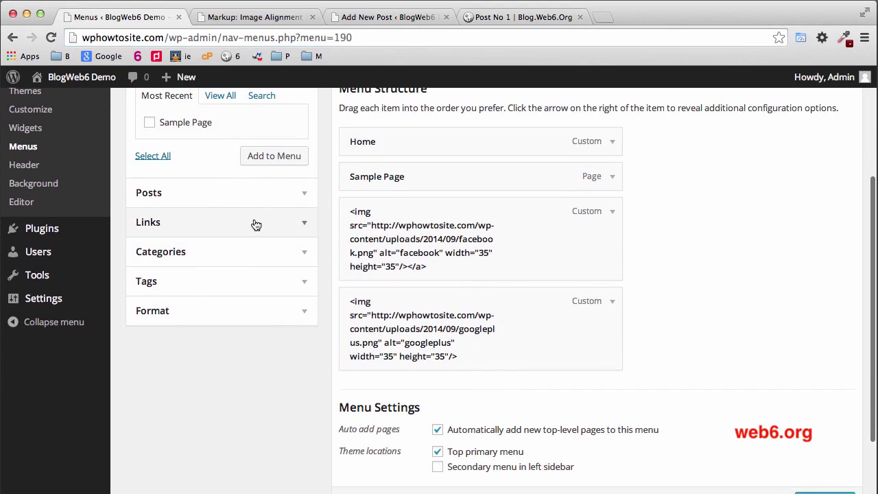
click(314, 225)
click(246, 158)
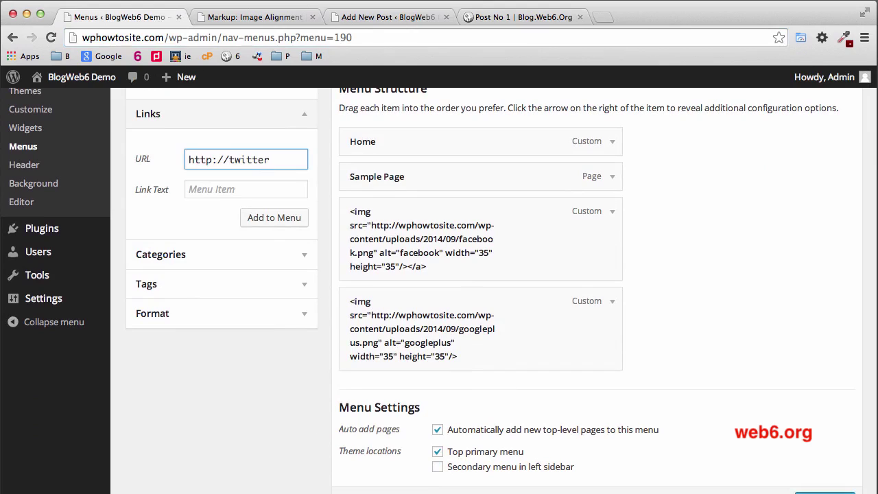
click(239, 187)
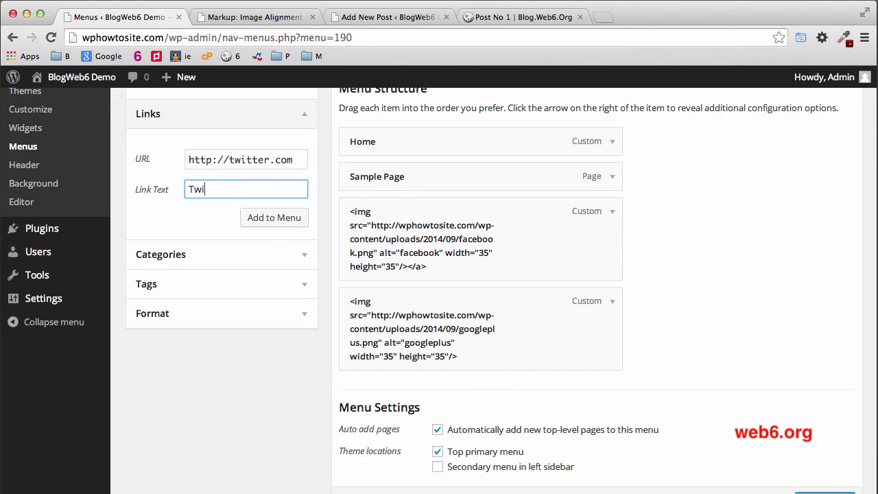
click(285, 217)
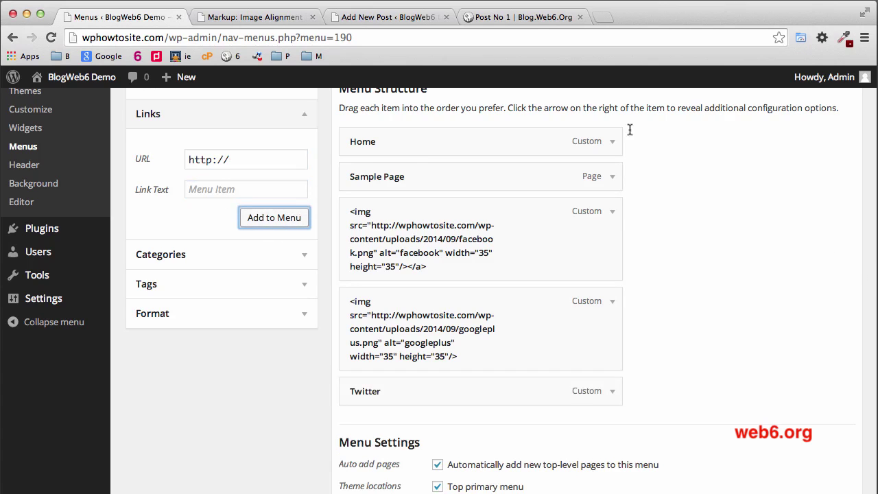
Step: Insert twitter.png from the media library below the Facebook image tag in the draft post's code
click(408, 19)
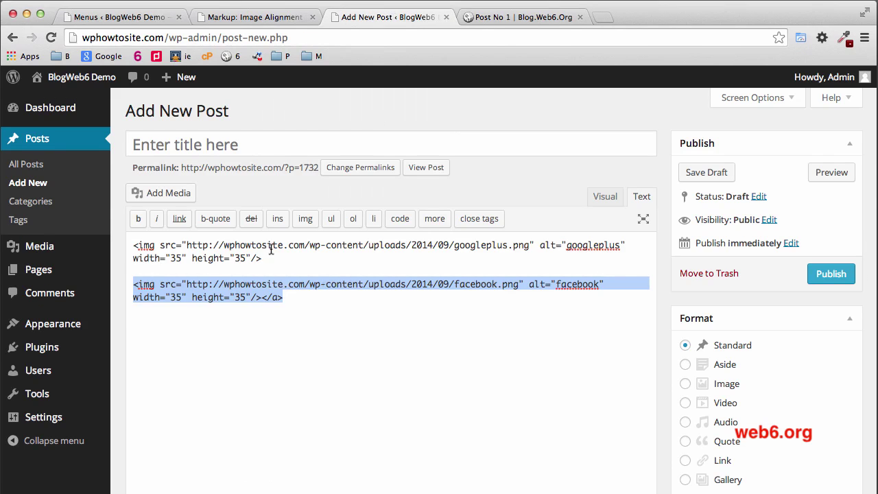
click(312, 299)
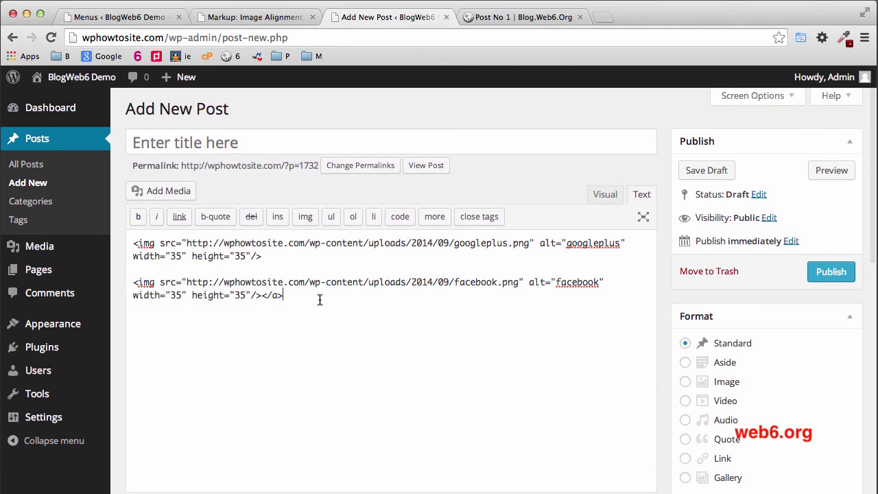
key(Return)
key(Return)
click(152, 191)
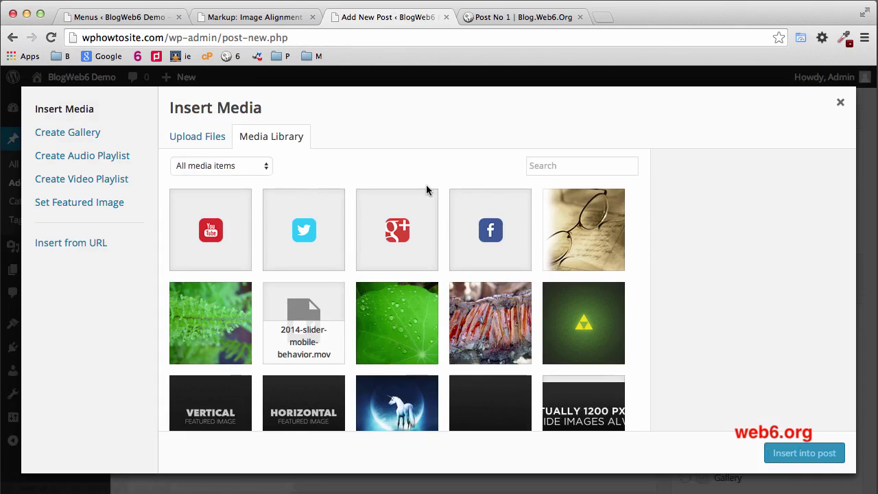
click(326, 231)
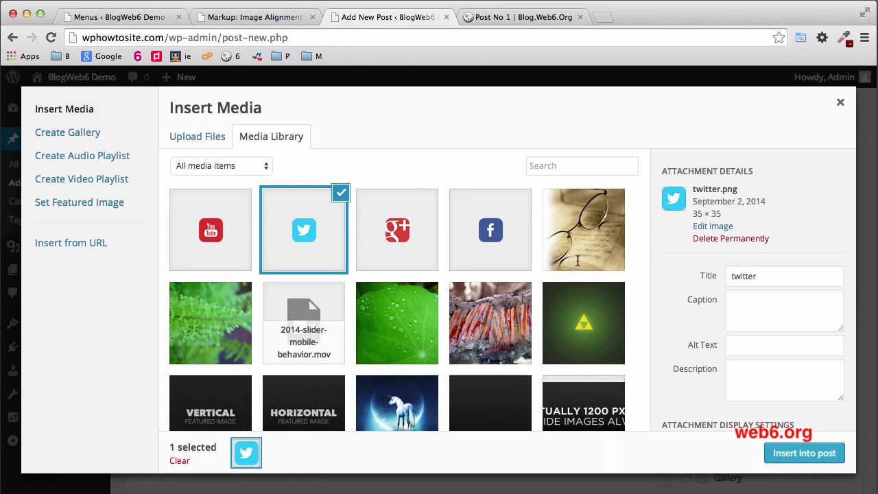
click(800, 454)
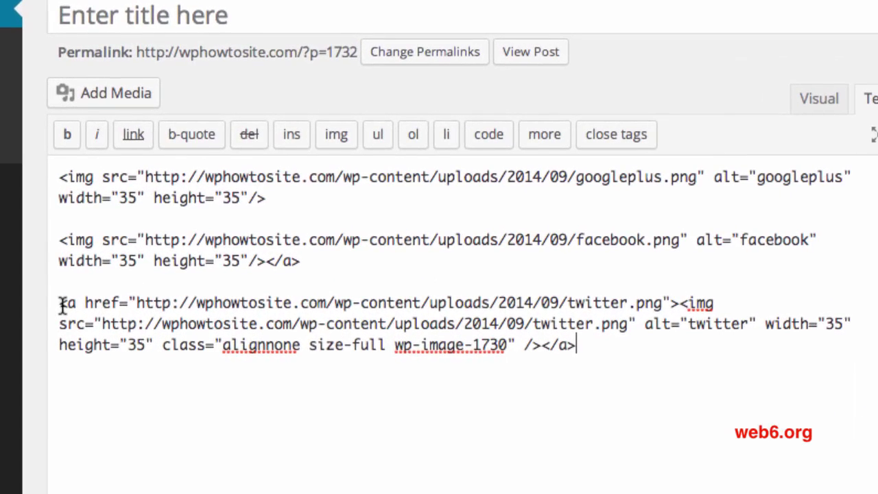
Step: Delete the opening and closing link tags around the Twitter image tag in the draft post
drag(132, 321, 505, 321)
drag(659, 306, 681, 303)
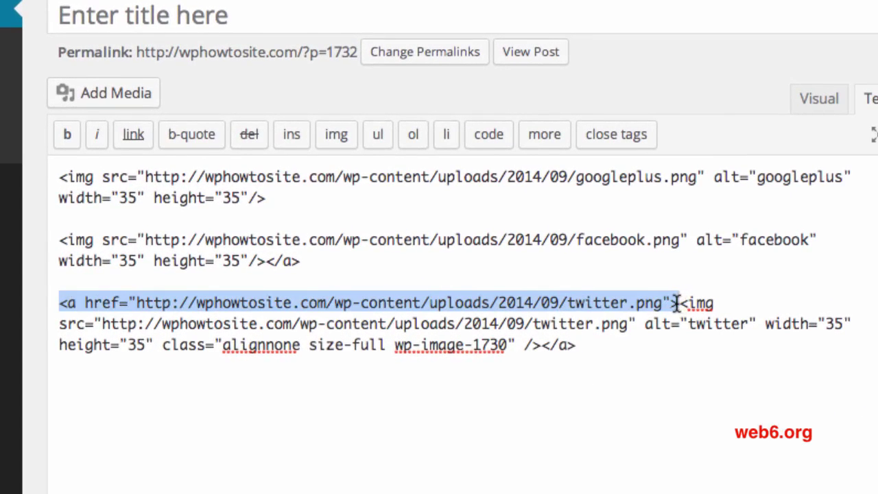
mouse_move(11, 309)
key(BackSpace)
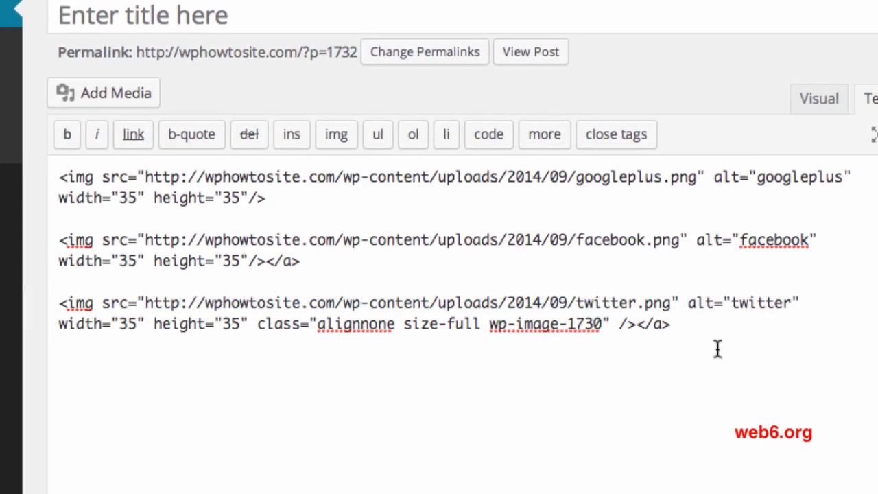
drag(663, 325, 722, 332)
key(BackSpace)
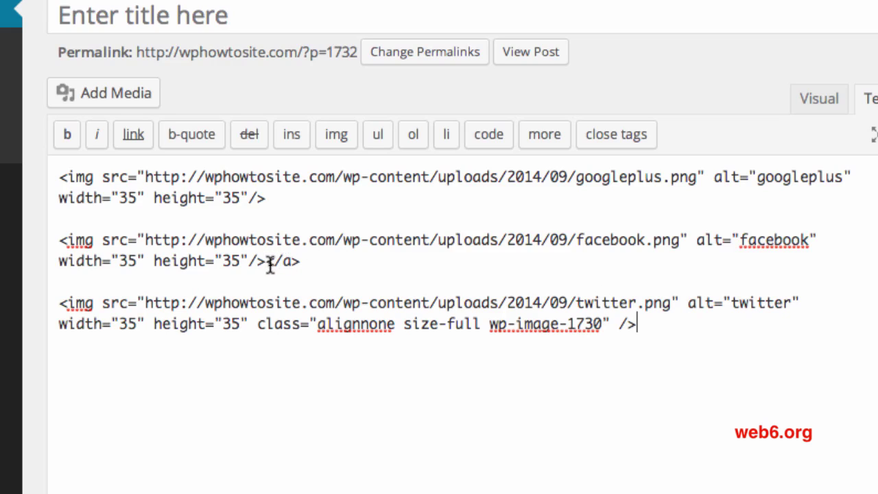
Step: Delete the stray closing </a> tag after the Facebook image tag in the draft post
drag(266, 261, 300, 261)
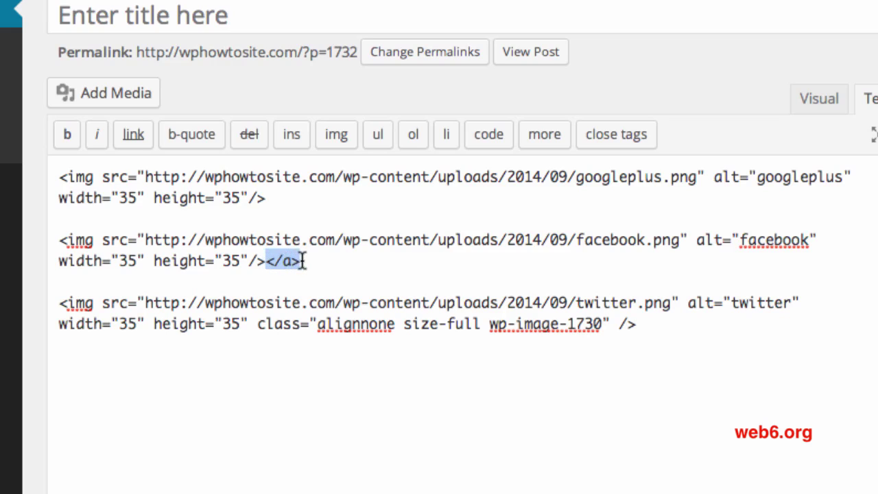
drag(303, 261, 266, 262)
key(BackSpace)
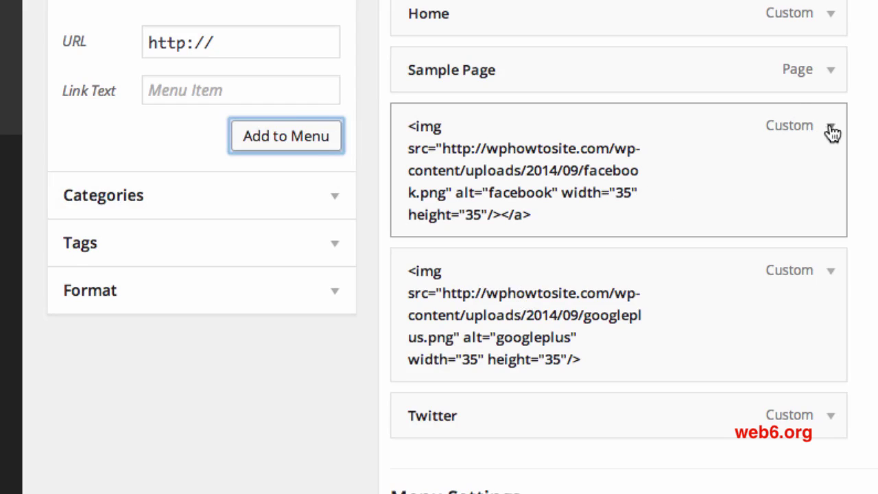
Step: Remove the stray </a> from the Facebook menu item's navigation label and save the menu
click(831, 130)
scroll(714, 289, down, 1)
click(576, 322)
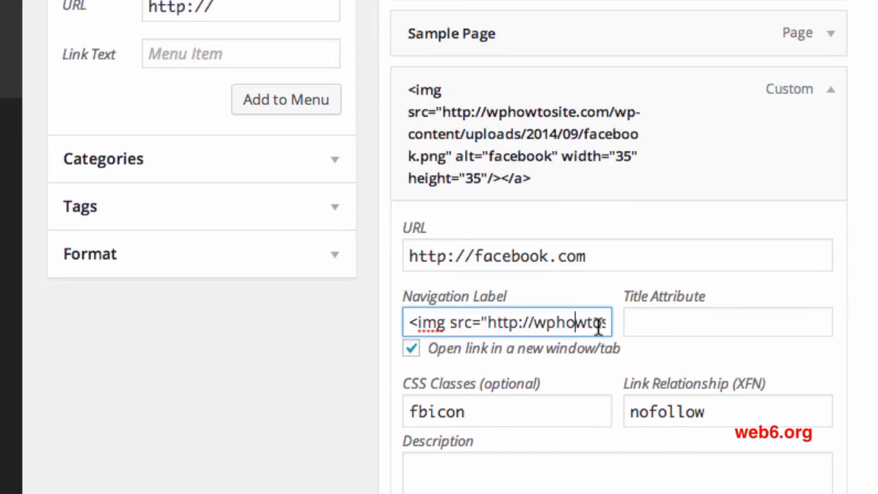
triple_click(599, 323)
drag(573, 323, 616, 324)
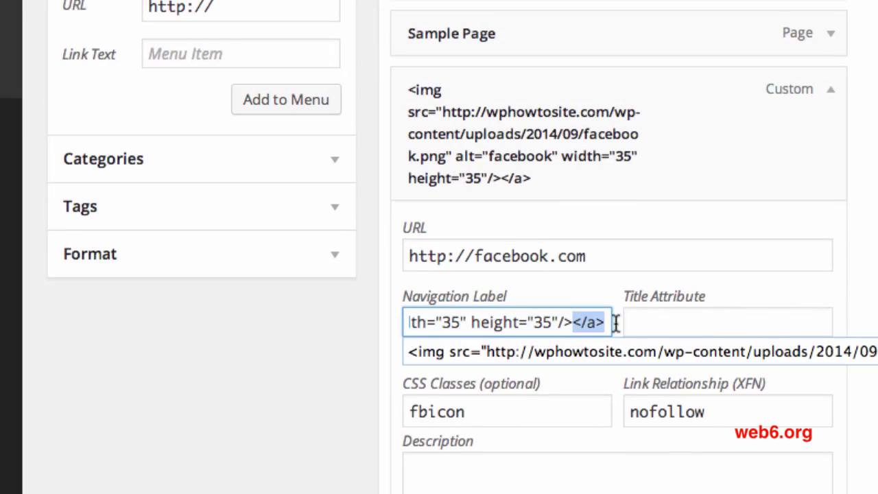
key(BackSpace)
scroll(439, 275, up, 3)
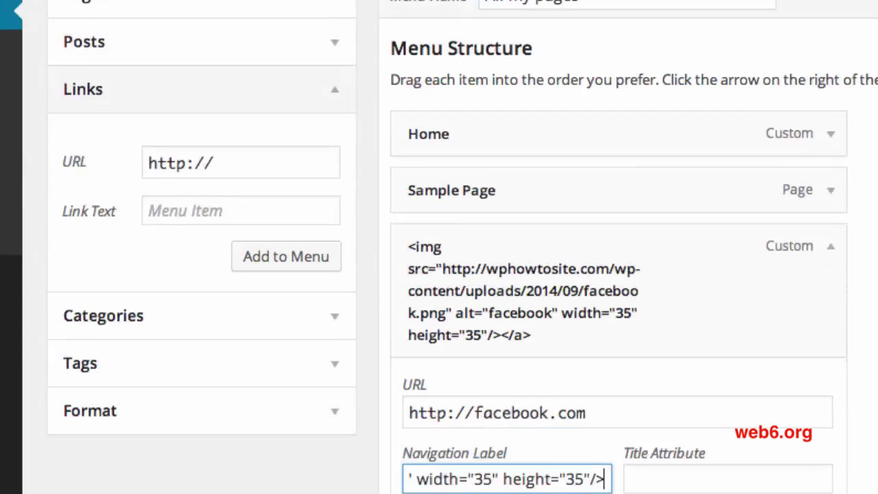
key(Return)
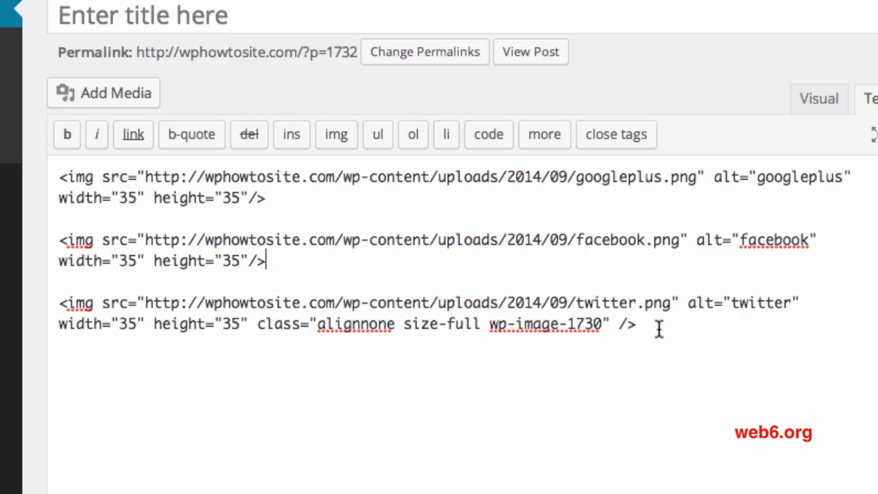
Step: Strip the class attribute and the extra space before the closing slash from the Twitter image tag in the draft post
click(619, 323)
key(BackSpace)
drag(59, 303, 529, 323)
click(248, 324)
drag(248, 324, 609, 324)
key(BackSpace)
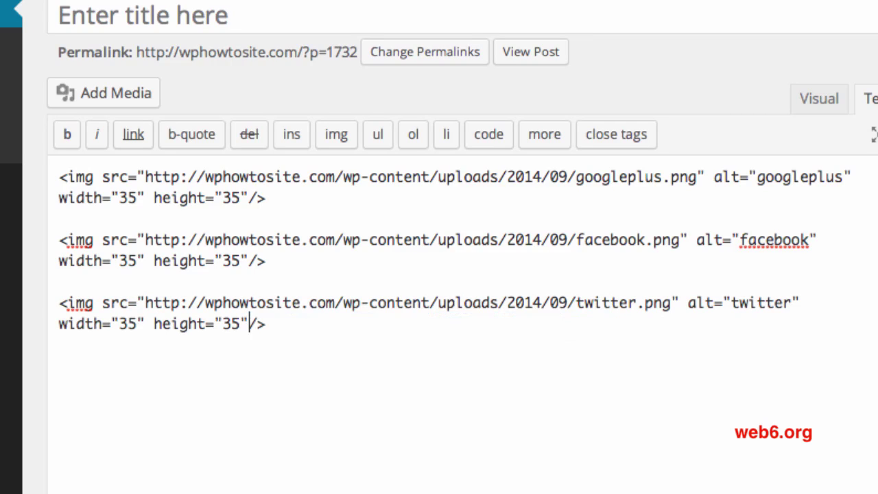
Step: Copy the complete cleaned Twitter image tag from the draft post
click(272, 326)
drag(281, 260, 57, 323)
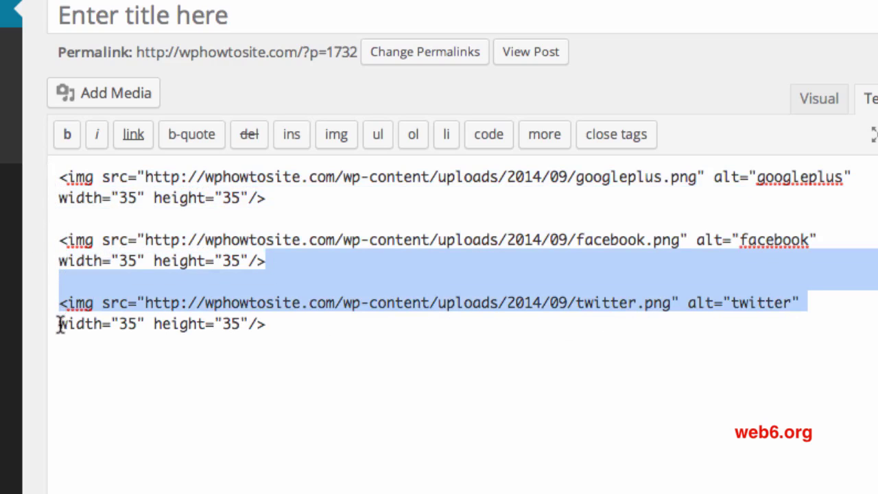
click(222, 323)
drag(268, 324, 57, 304)
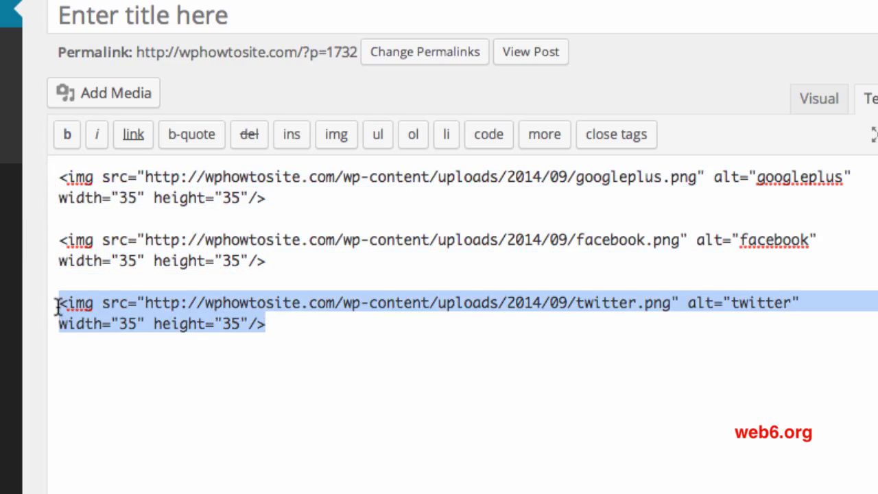
right_click(124, 313)
click(163, 393)
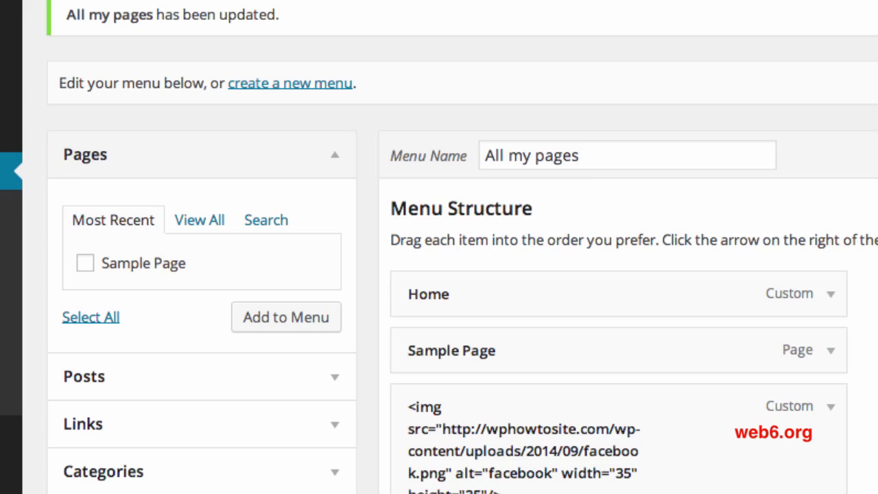
Step: Replace the Twitter menu item's navigation label with the copied image tag and make its link open in a new window/tab
scroll(732, 355, down, 5)
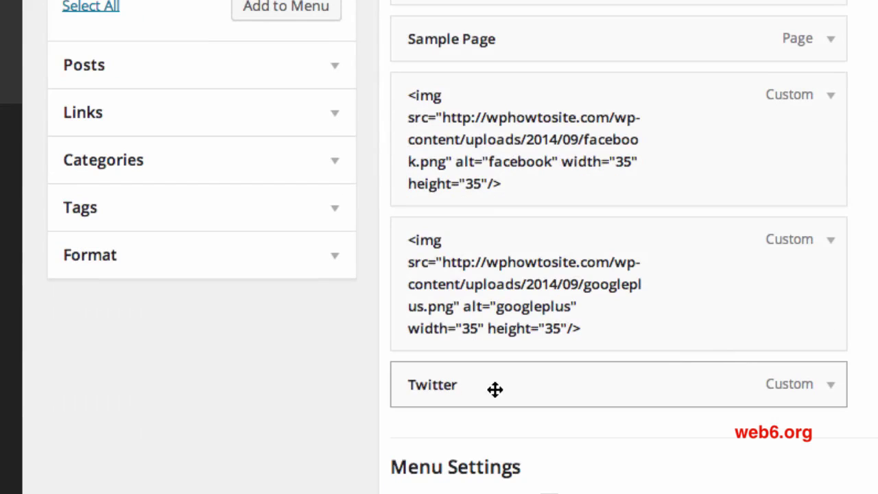
click(830, 384)
scroll(858, 402, down, 5)
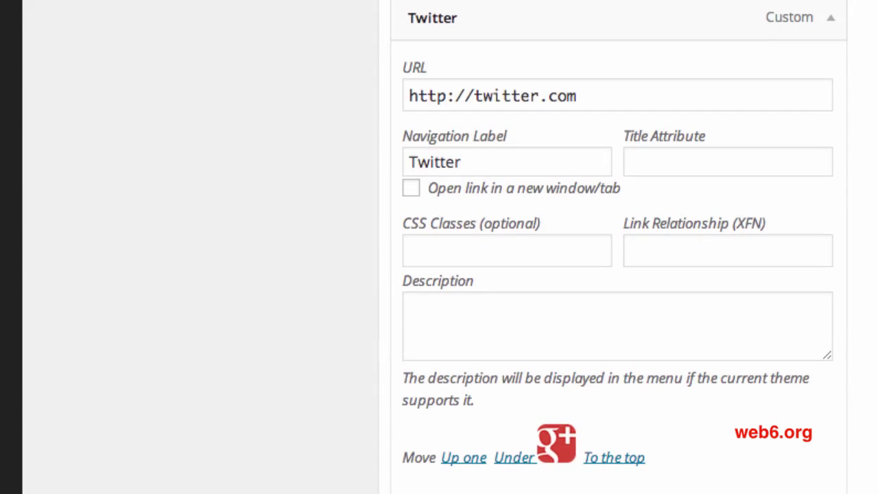
double_click(494, 162)
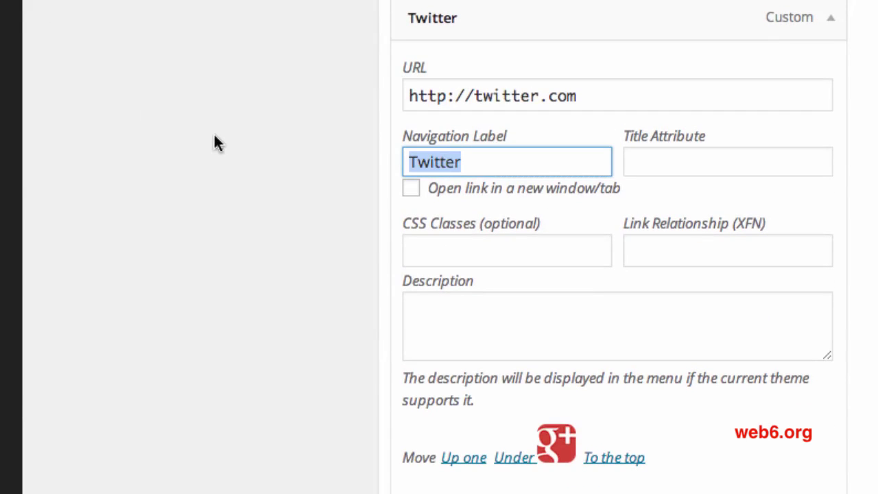
key(ctrl+v)
drag(484, 162, 120, 139)
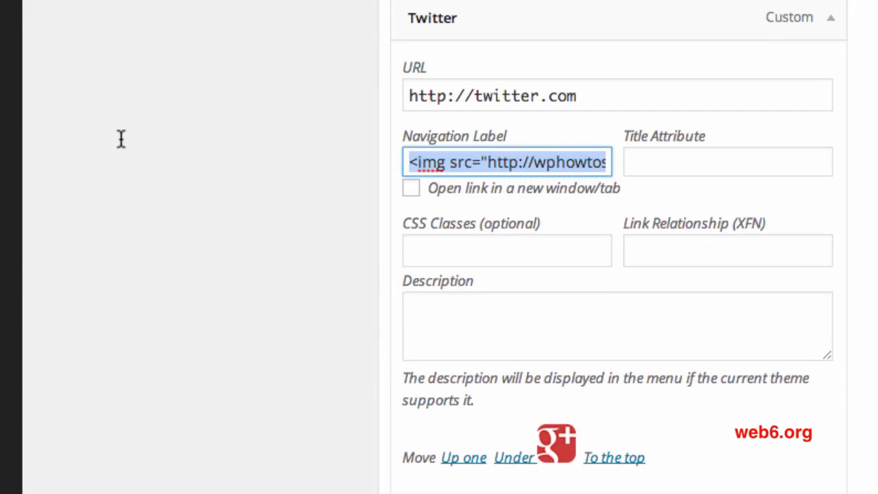
key(shift+End)
click(411, 188)
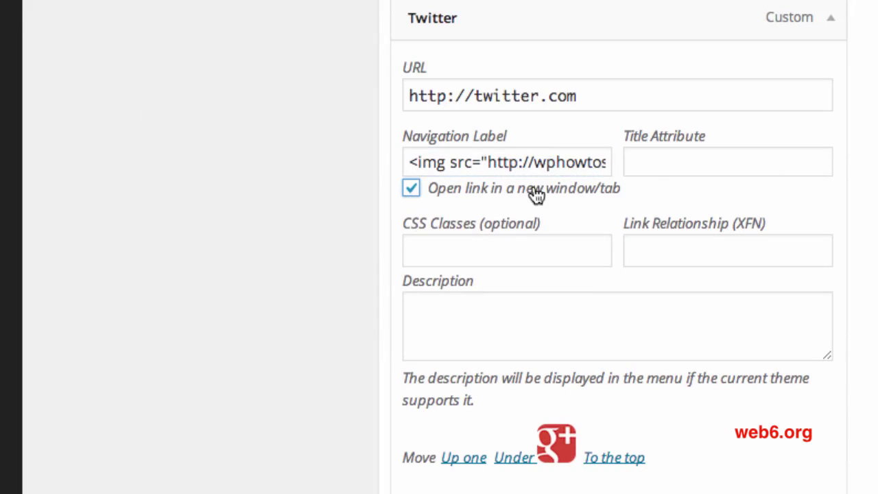
Step: Set the Twitter menu item's link relationship to nofollow and its CSS class to twittericon, and save the menu
click(684, 251)
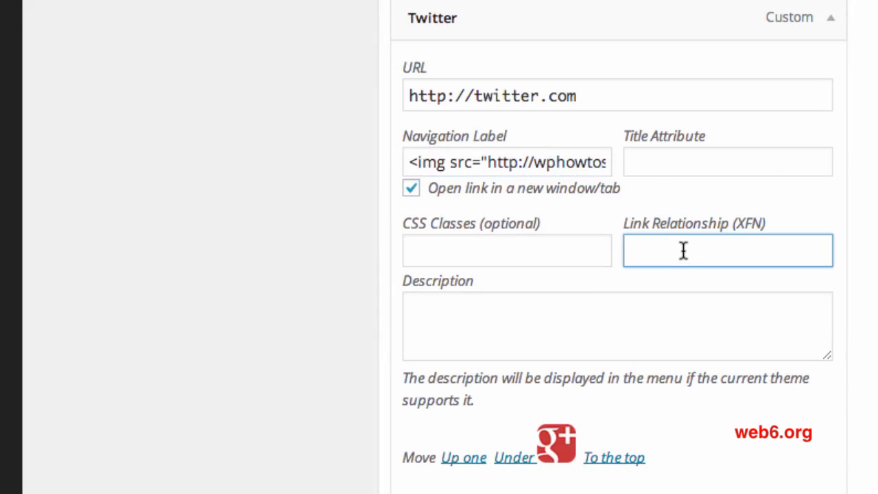
text(nofollow)
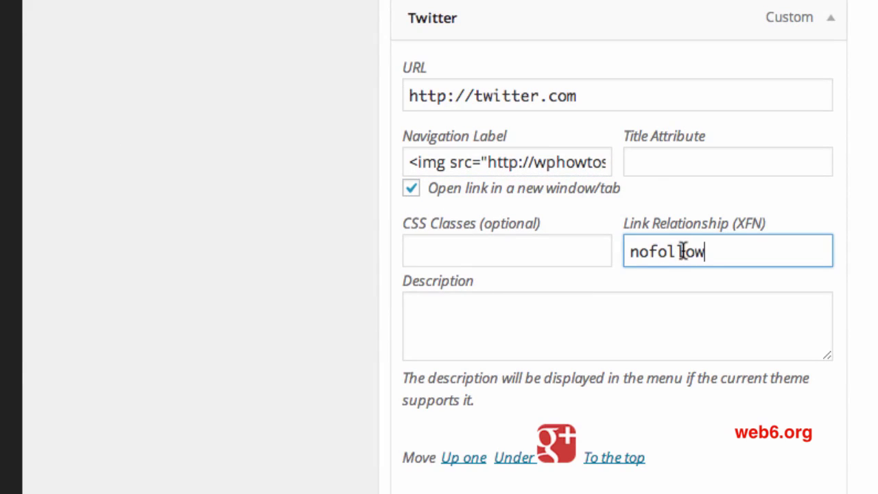
click(490, 243)
text(twitte)
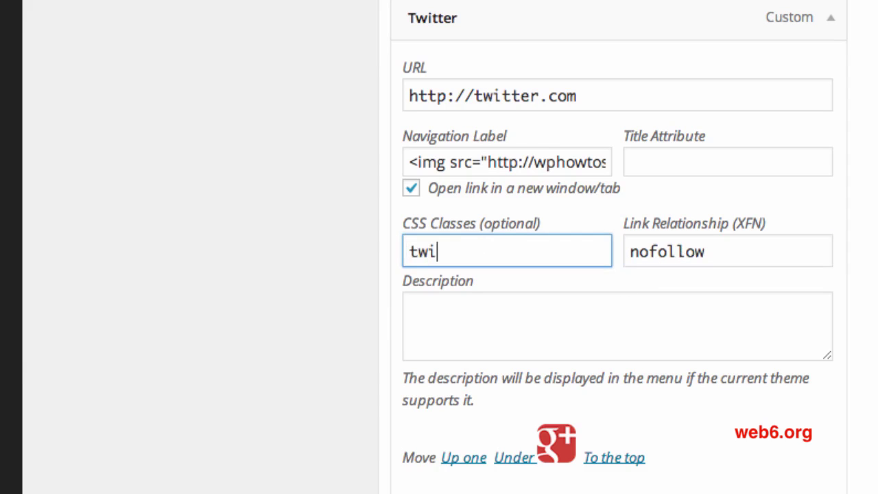
text(ricon)
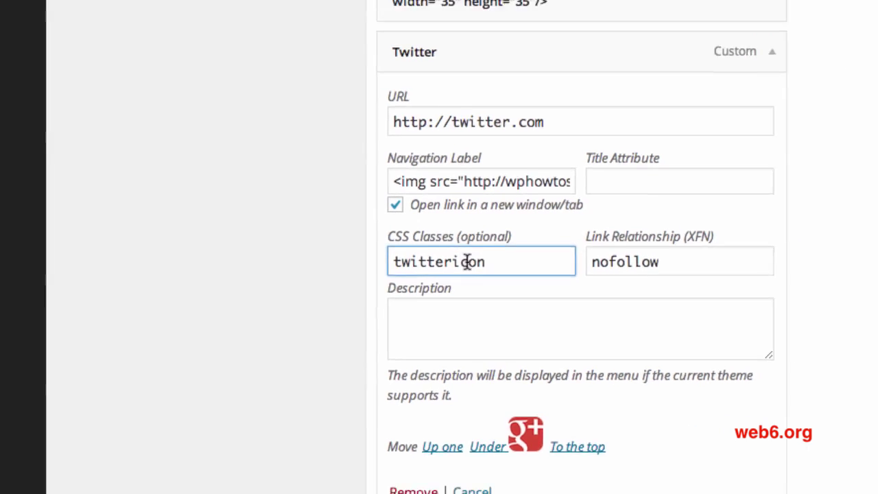
key(Return)
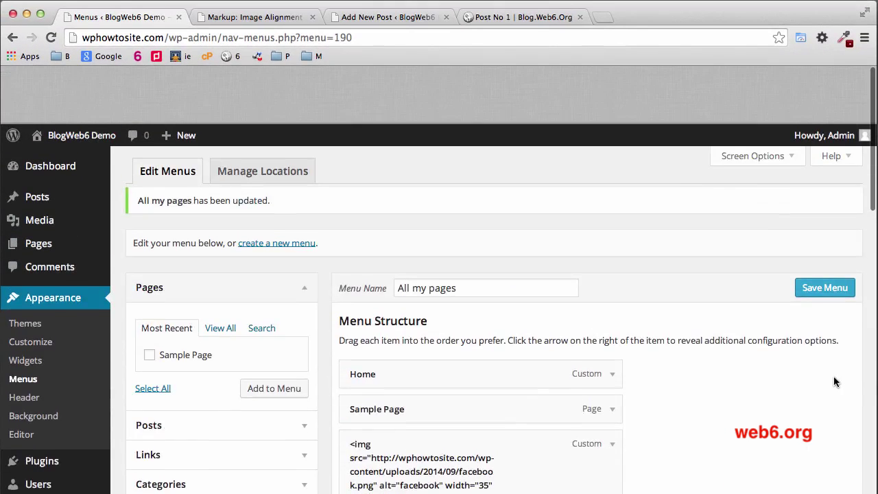
click(821, 229)
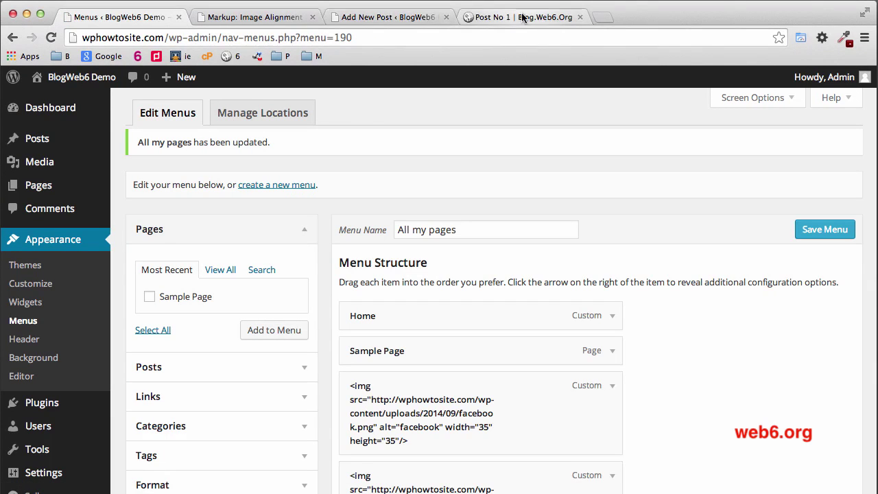
Step: Reload the "Markup: Image Alignment" post and compare its three header icons with those on "Post No 1"
click(254, 17)
click(52, 39)
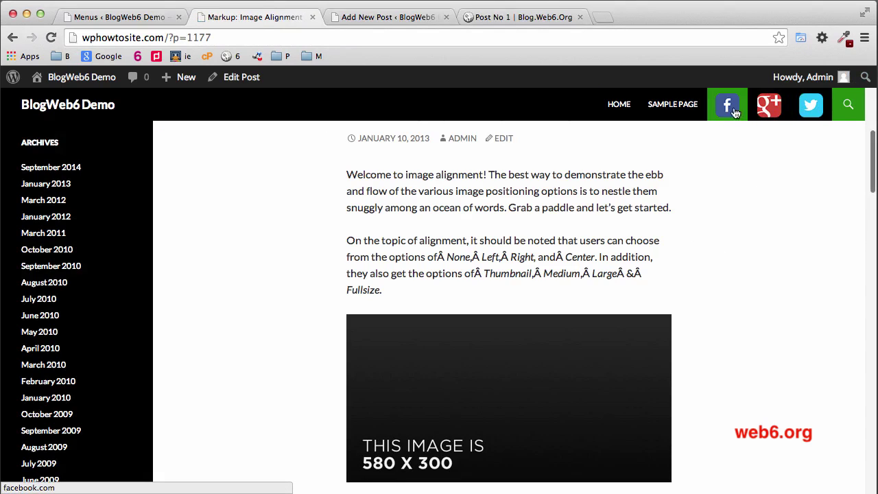
click(497, 18)
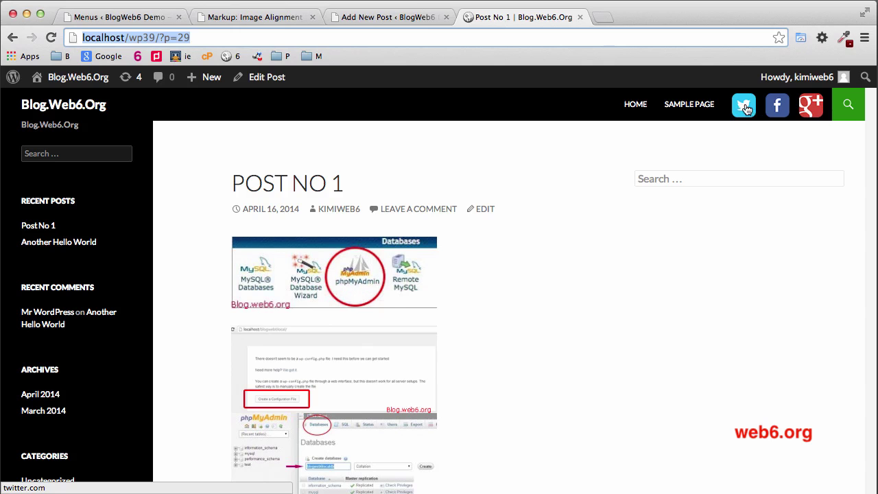
Step: Move the Twitter menu item above the Facebook item, directly below Sample Page, and save the "All my pages" menu
click(151, 18)
scroll(684, 292, down, 3)
scroll(683, 287, down, 3)
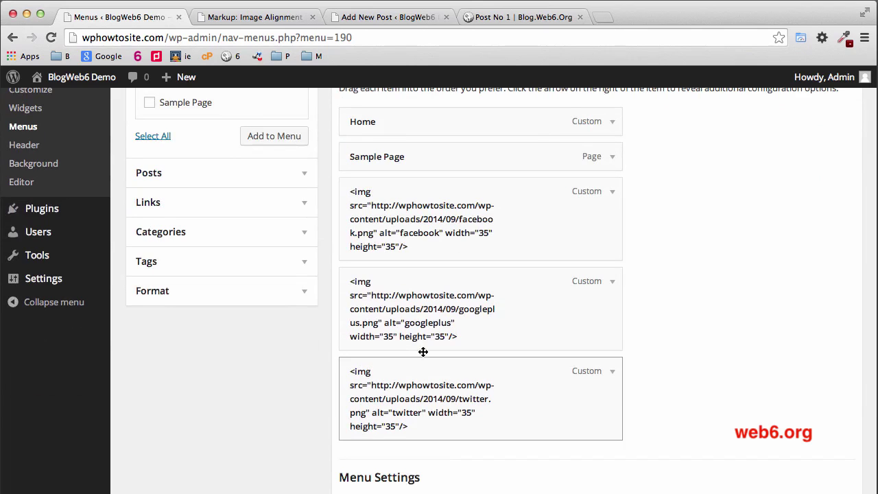
drag(429, 407, 413, 224)
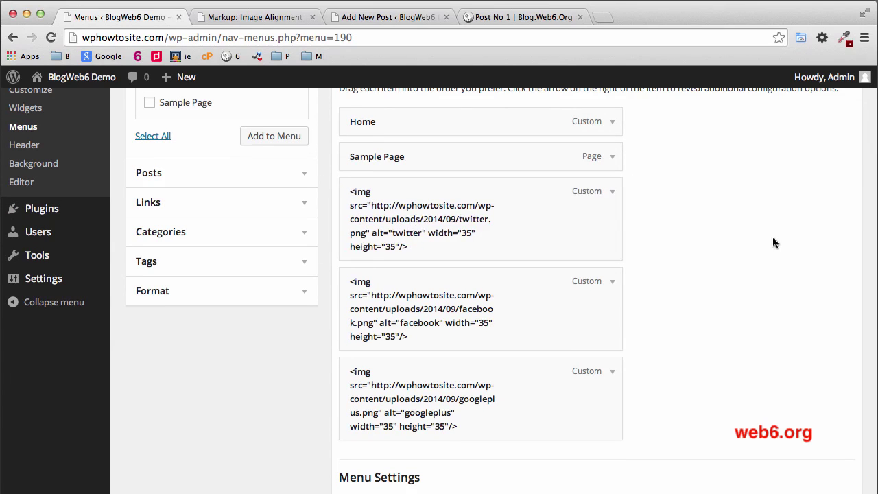
scroll(773, 242, up, 5)
click(820, 230)
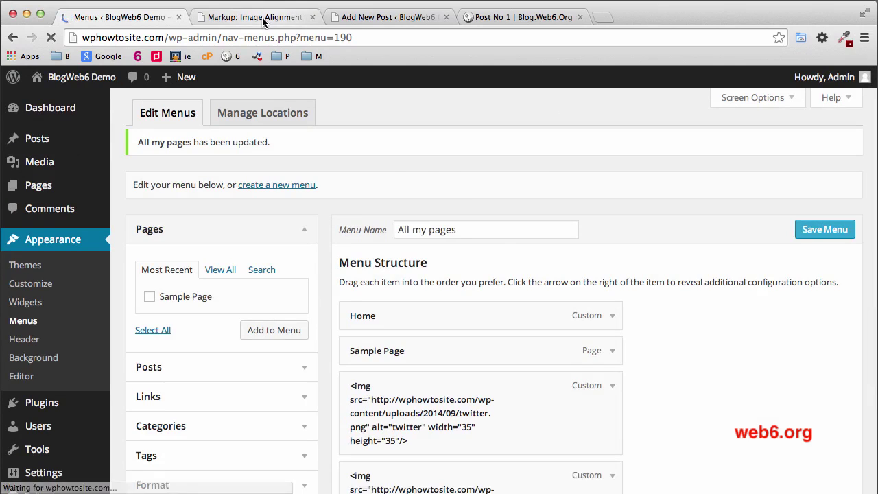
Step: Reload the "Markup: Image Alignment" post and compare its header icons' order, spacing and hover background with those on "Post No 1"
click(264, 19)
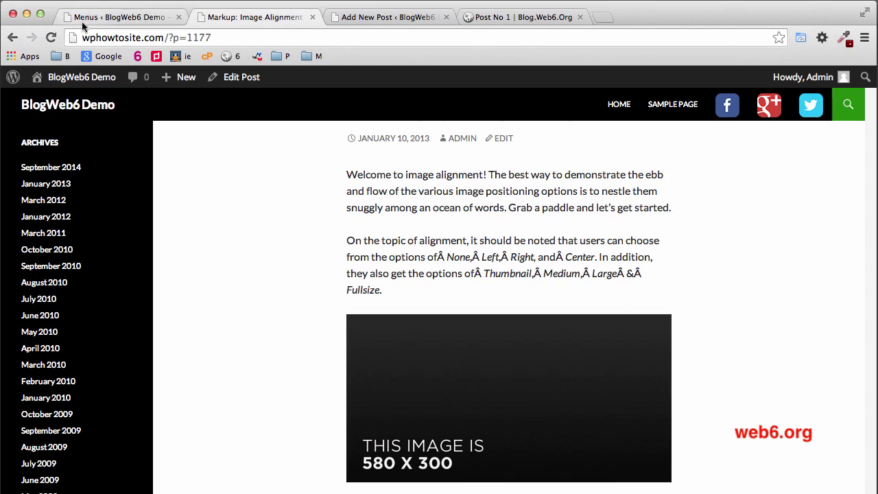
click(51, 38)
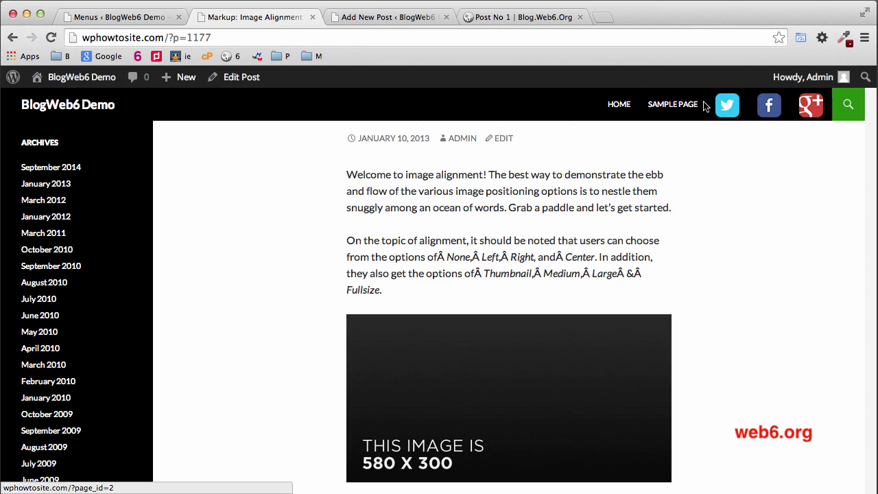
click(488, 17)
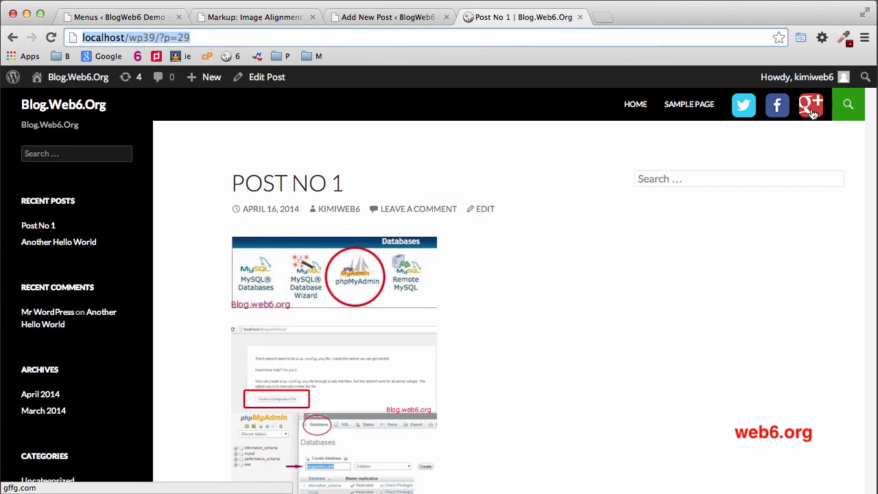
click(72, 16)
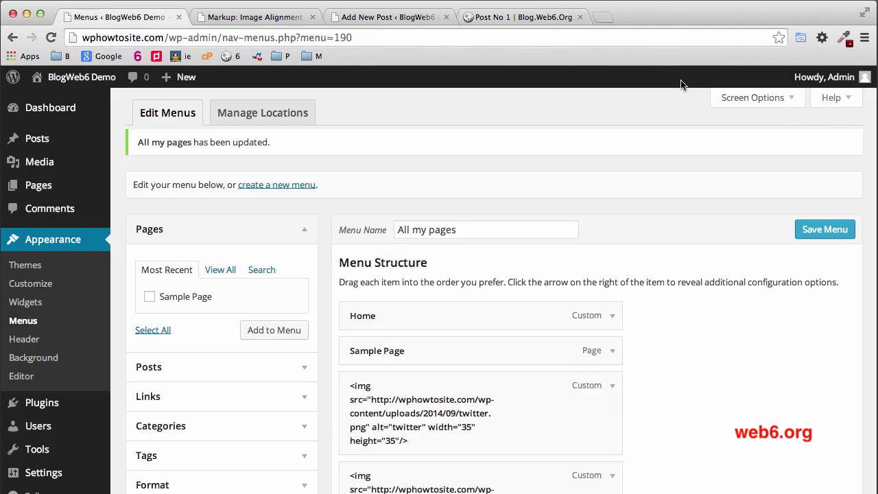
click(247, 18)
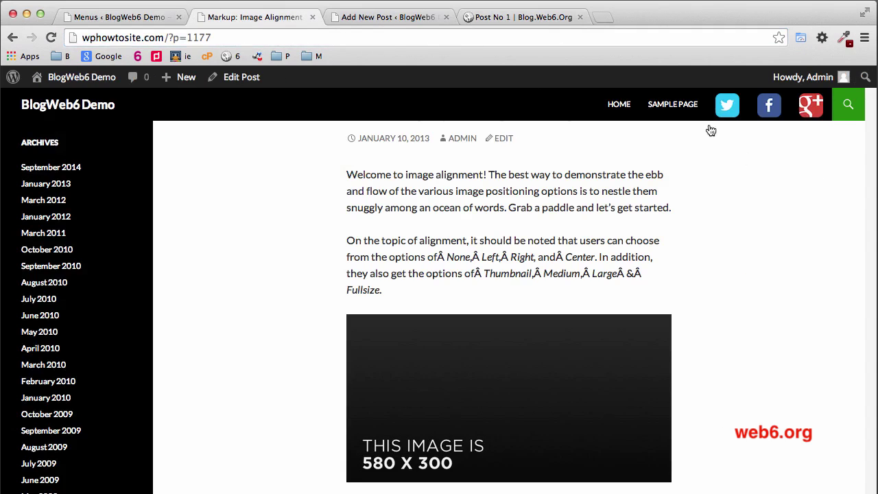
click(478, 16)
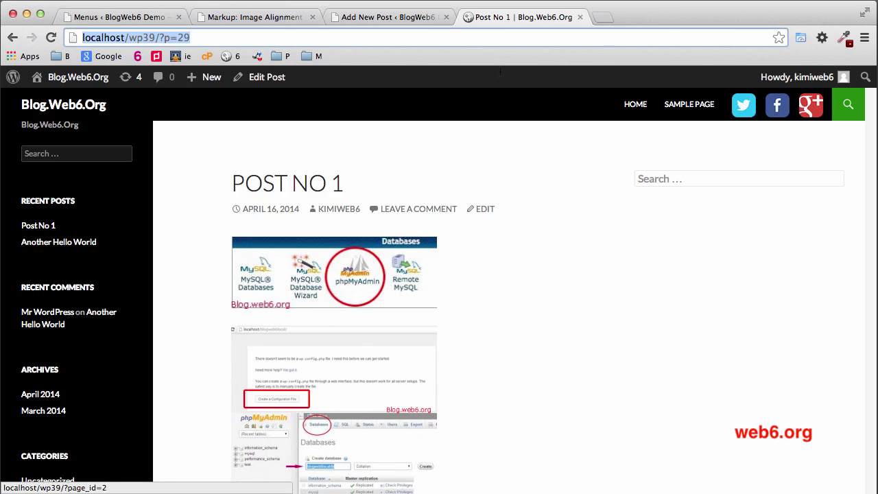
click(245, 21)
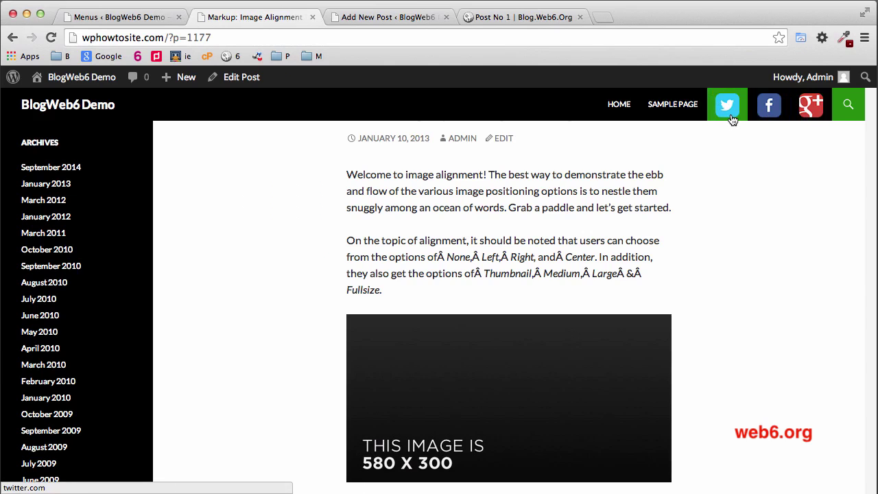
Step: Review the three icon items in the menu structure and the form for adding custom links
click(108, 20)
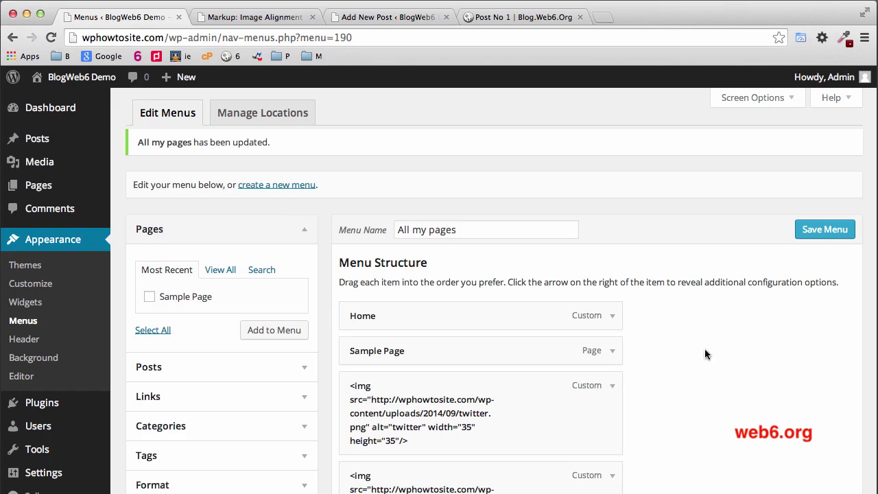
scroll(721, 353, down, 5)
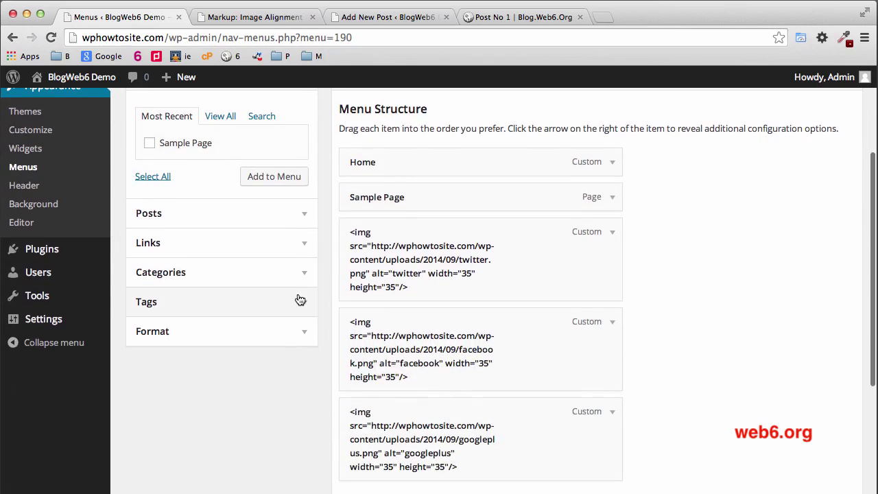
click(307, 246)
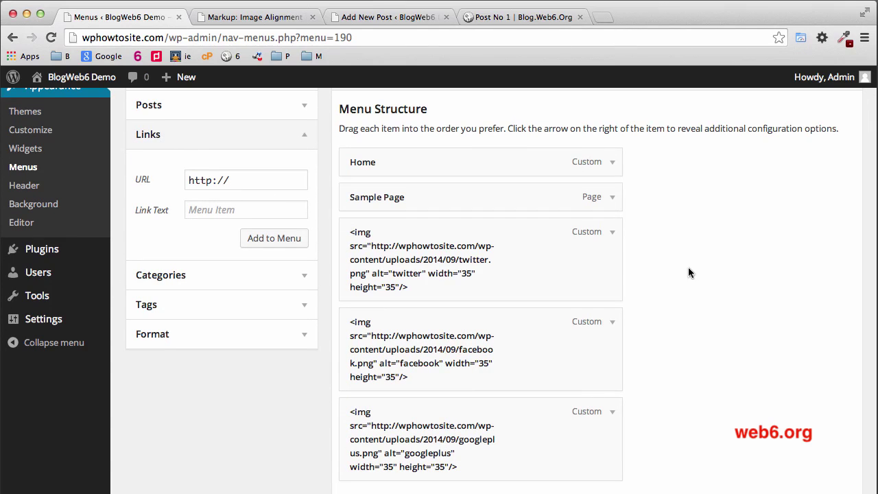
click(303, 139)
scroll(78, 147, up, 3)
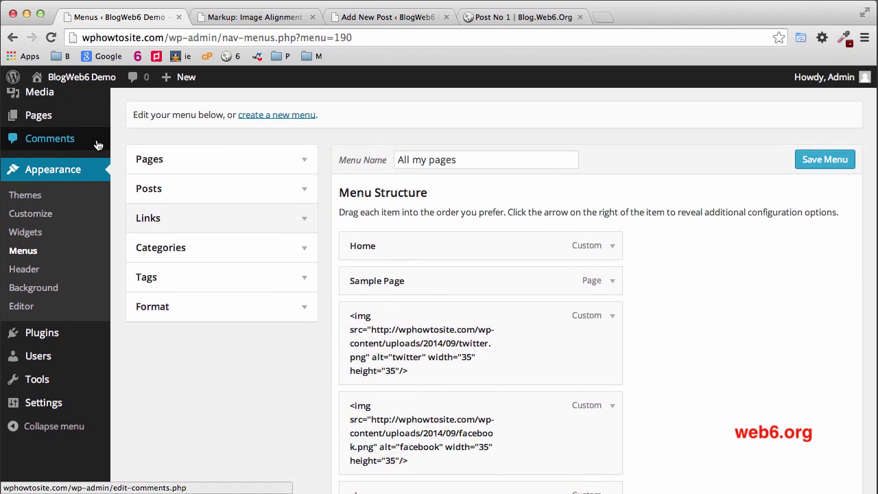
Step: Open the My Twenty Fourteen child theme's style.css for editing and go to the end of its code
click(21, 307)
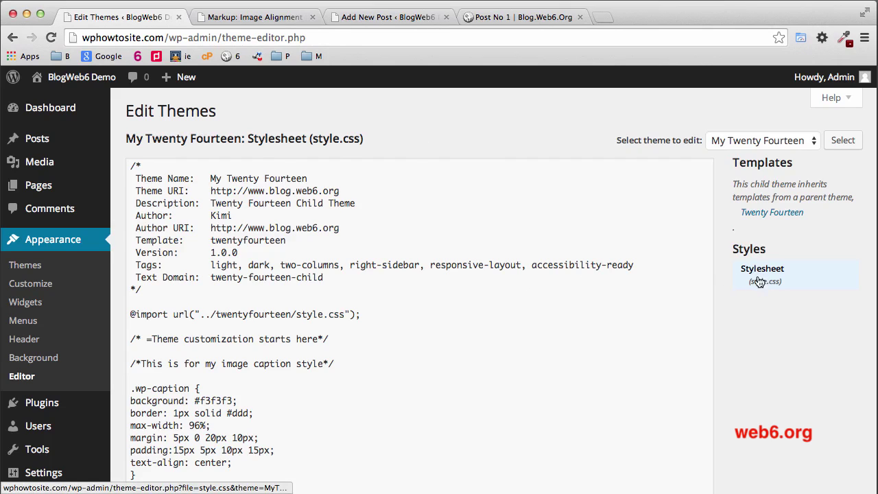
drag(375, 139, 118, 130)
click(118, 130)
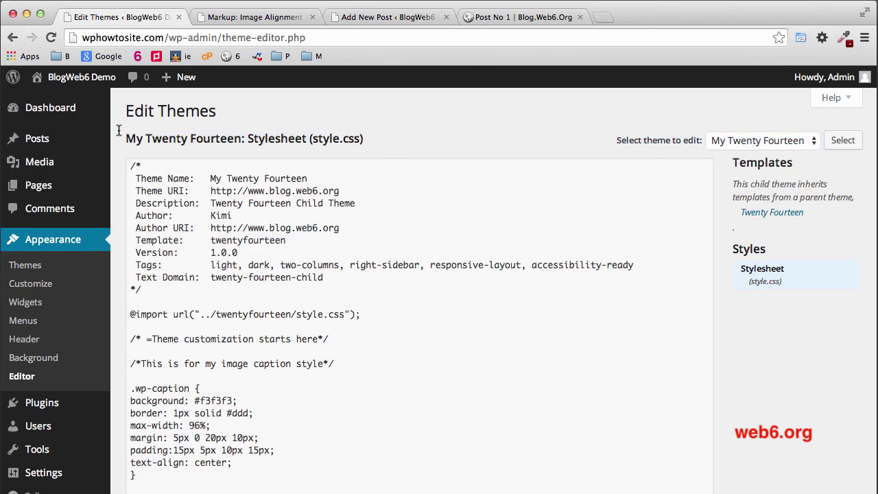
scroll(532, 295, down, 15)
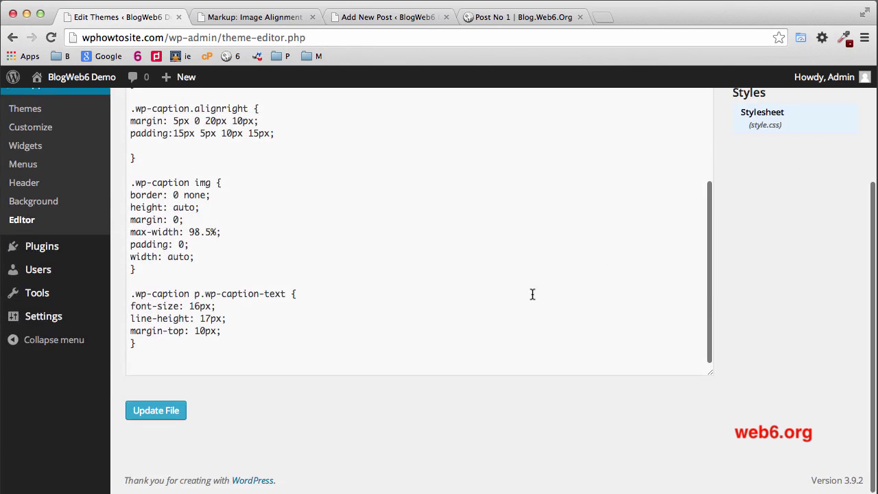
Step: Add the comment "/*Styling social media icon images on the top menu*/" after the last caption rule in style.css
click(199, 364)
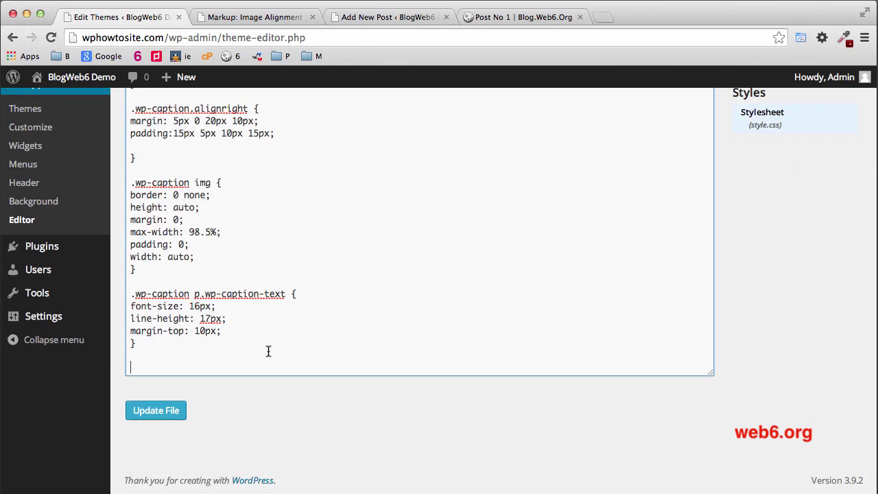
scroll(179, 347, up, 1)
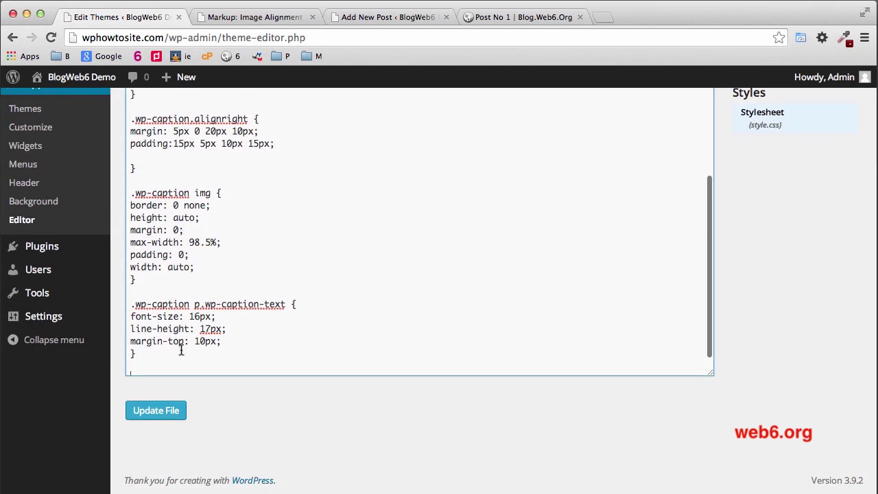
scroll(182, 349, down, 1)
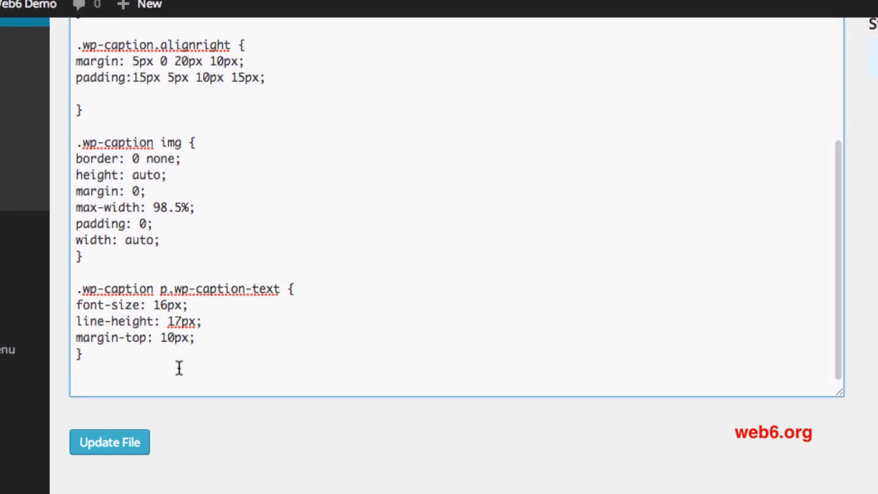
text(/)
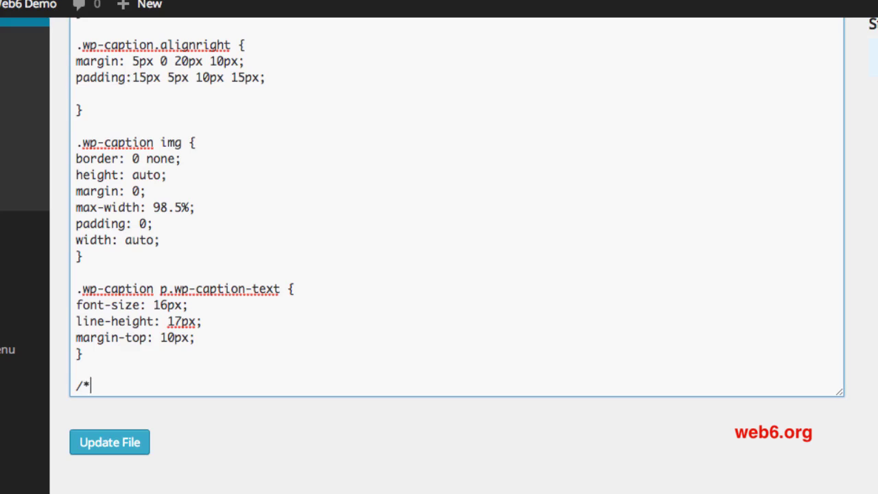
text(*Sytling social)
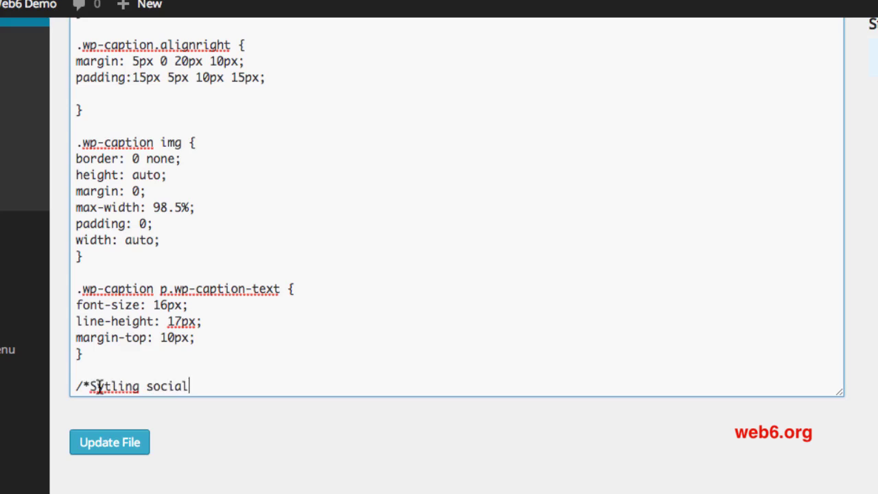
drag(96, 386, 107, 386)
text(ty)
click(205, 387)
text(medi)
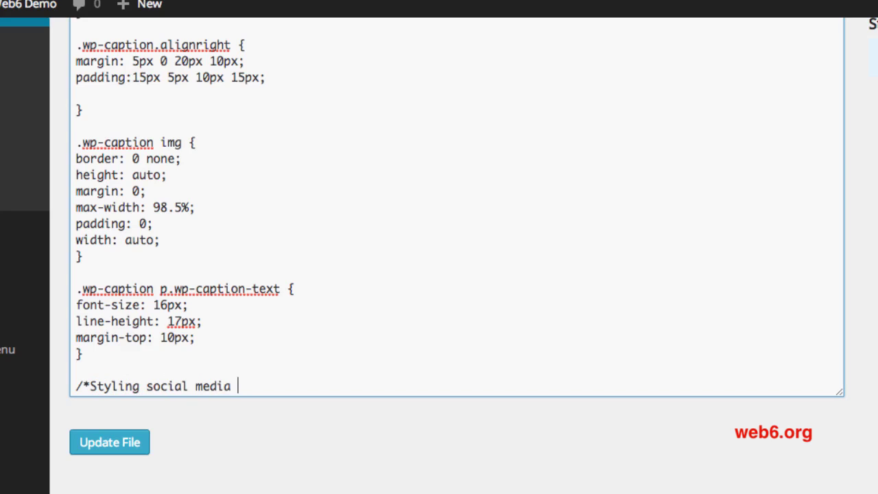
text(a icon images on the )
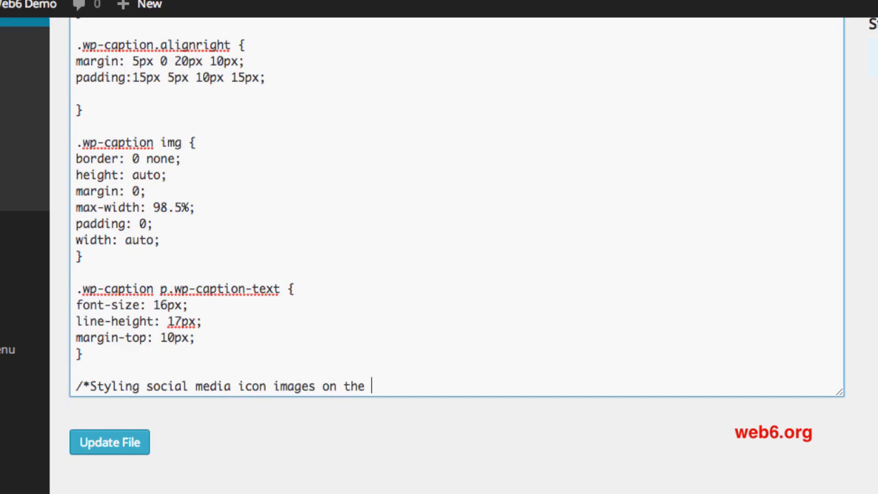
text(top menu*/)
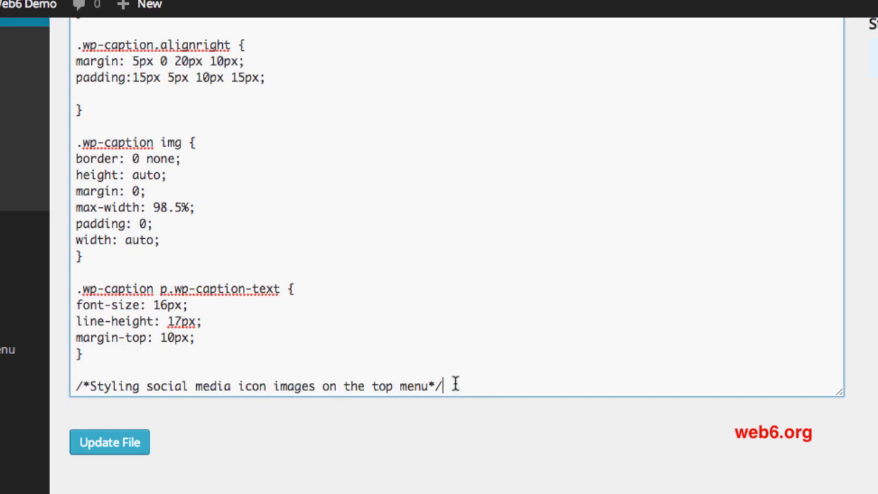
drag(455, 384, 59, 379)
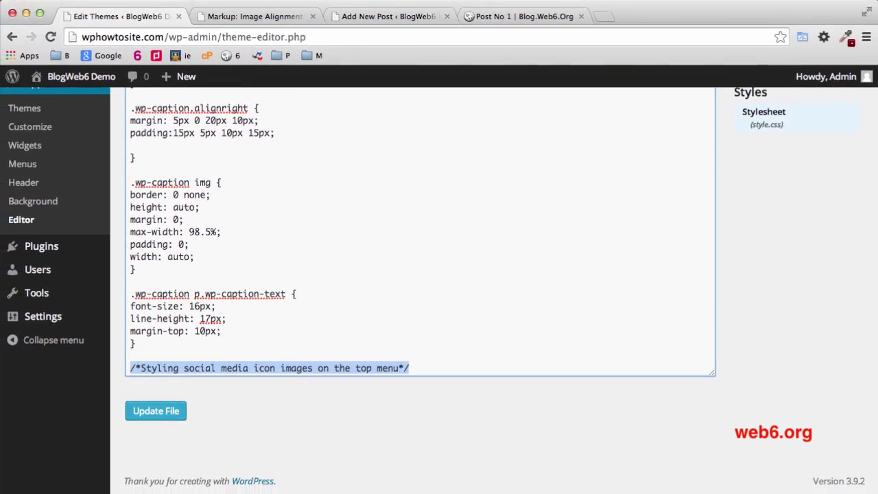
Step: Switch to the text editor, copy the prepared googleplusicon, twittericon, fbicon and hover CSS rules, and return to the browser
key(super+Tab)
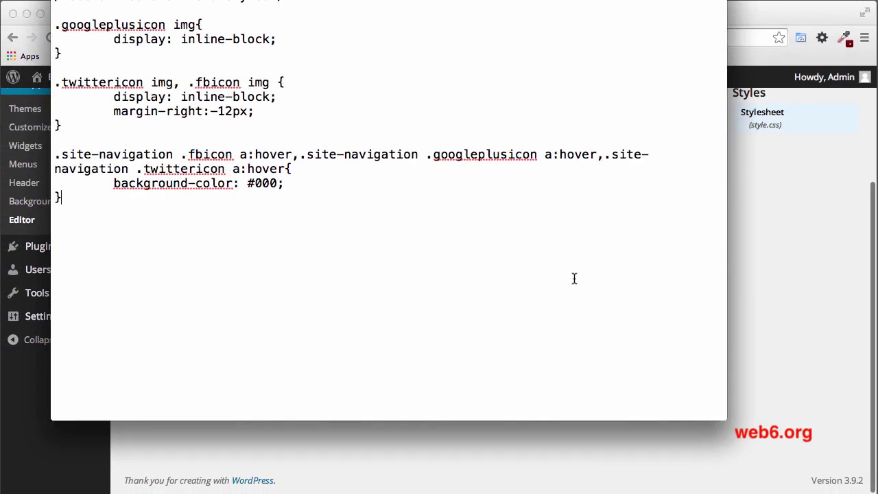
drag(75, 200, 47, 22)
right_click(212, 71)
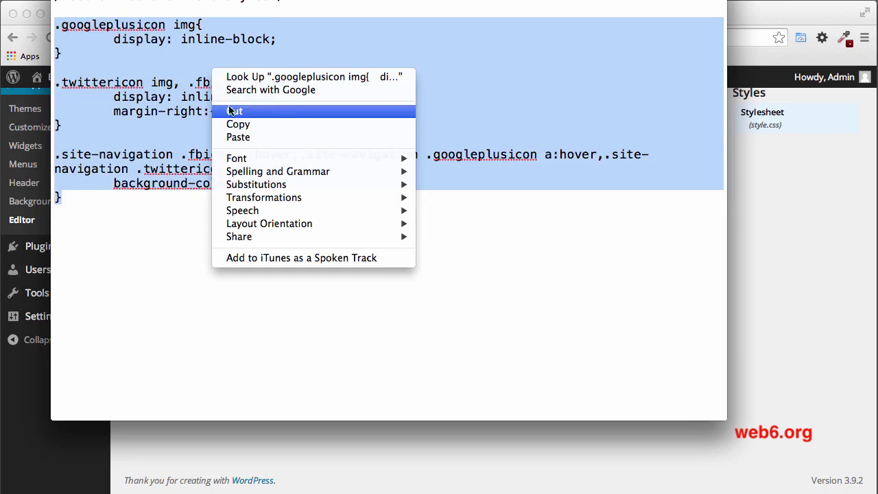
click(235, 123)
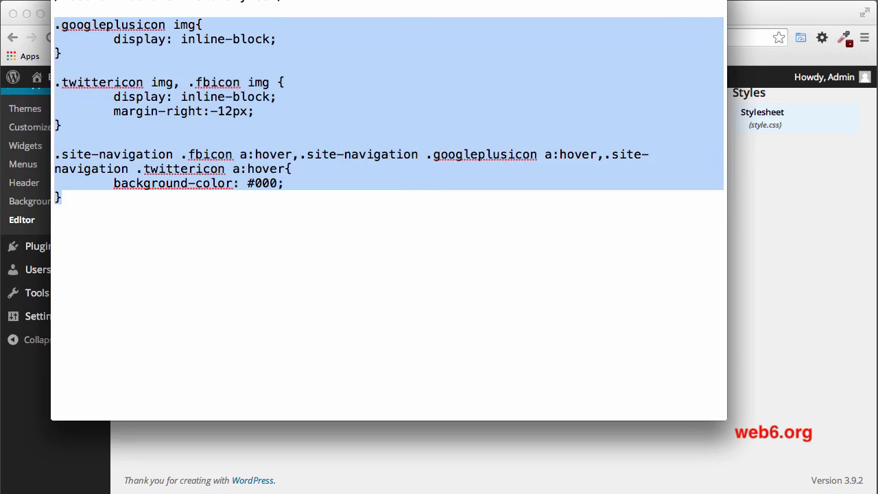
key(super+m)
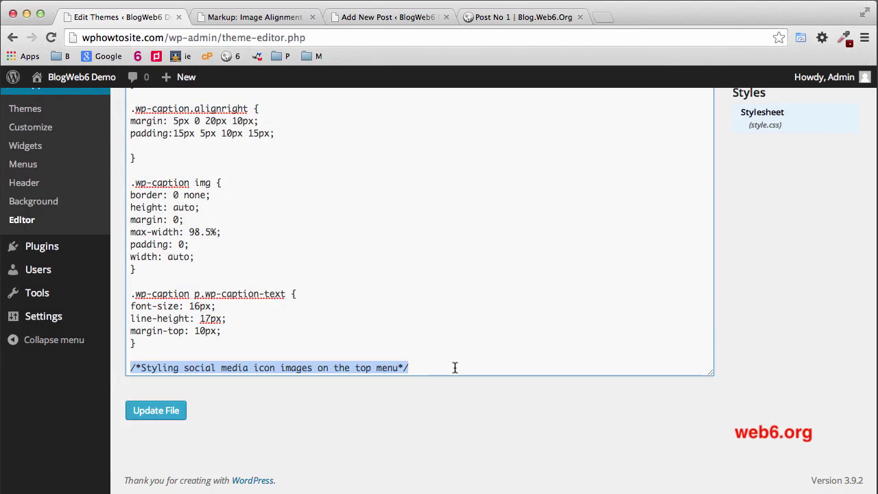
Step: Paste the copied social icon CSS rules below the new comment in style.css, separated by a blank line
click(447, 365)
key(Return)
key(Return)
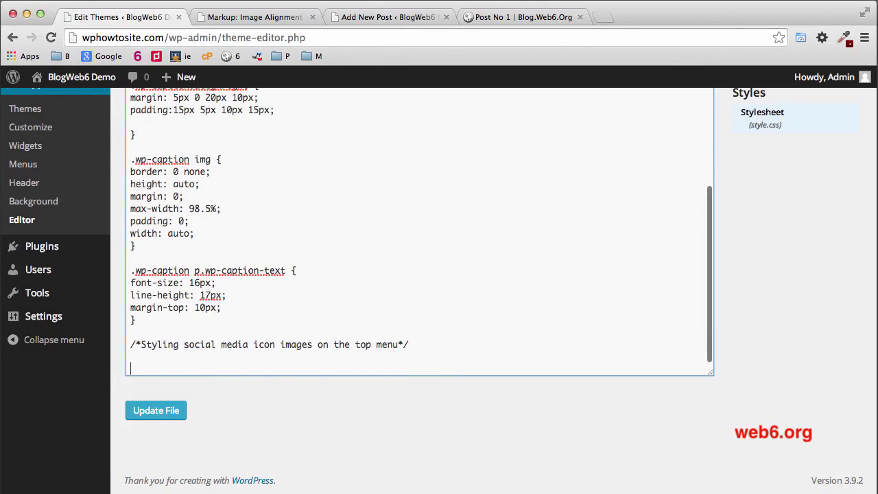
key(ctrl+v)
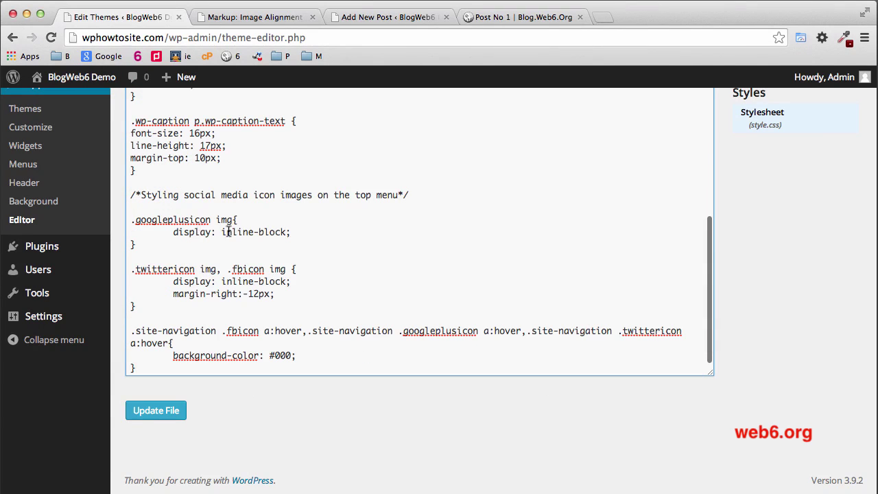
Step: Examine the inline-block display and -12px right-margin declarations and relate them to the icon spacing in the post's header
drag(295, 233, 163, 232)
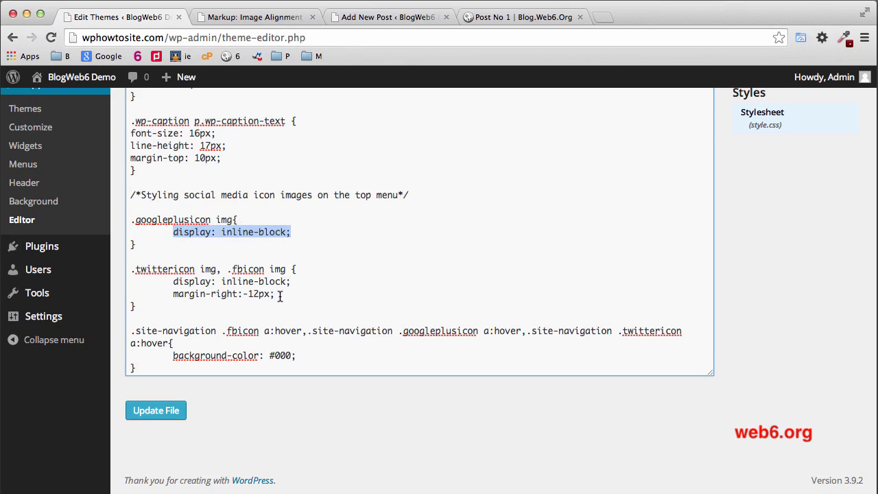
drag(280, 295, 166, 291)
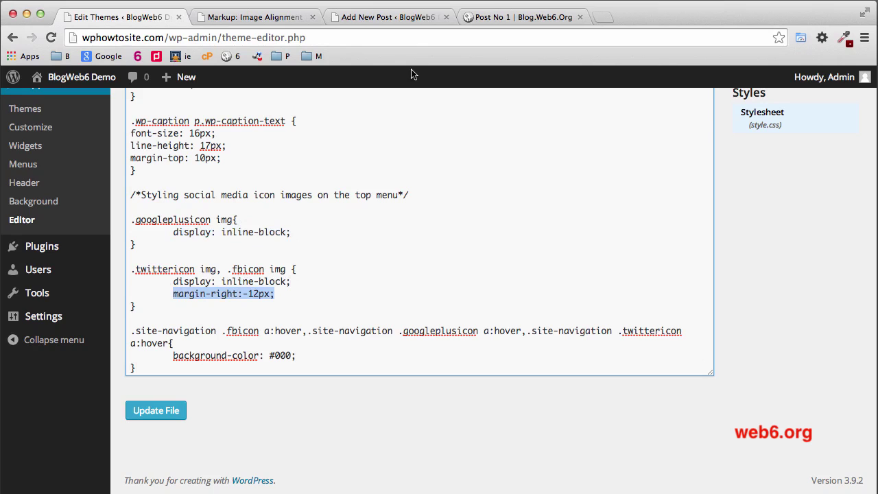
click(274, 17)
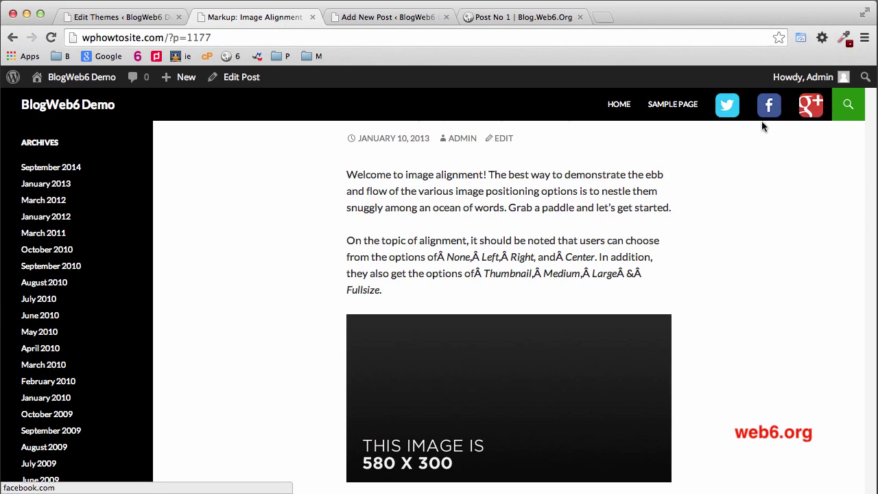
Step: Examine the background-color: #000 hover declaration in style.css and relate it to the icons' hover background in the post's header
click(122, 15)
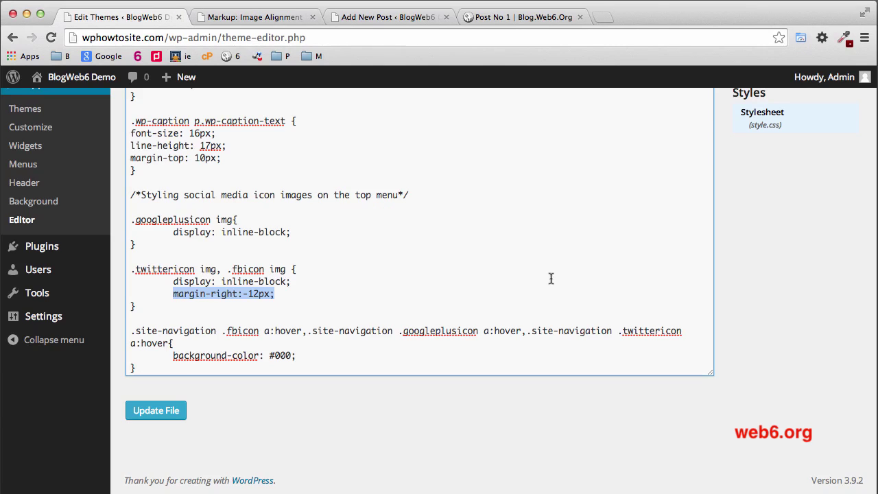
drag(326, 356, 170, 358)
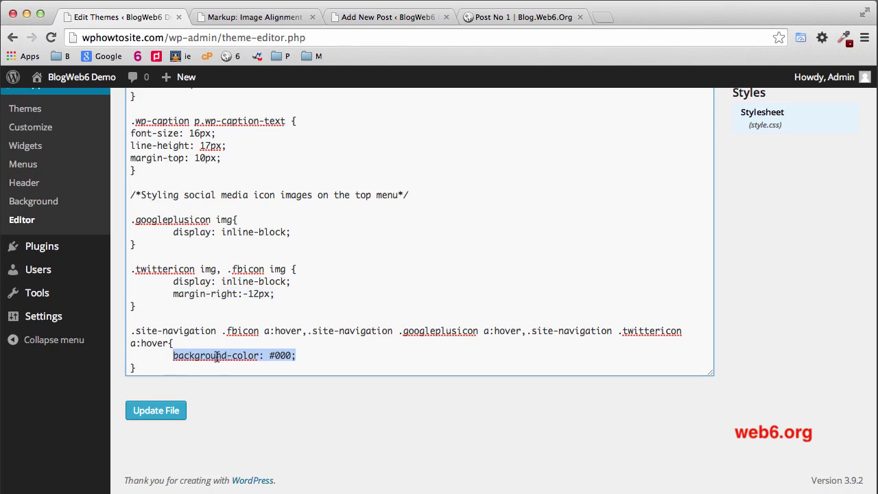
click(271, 19)
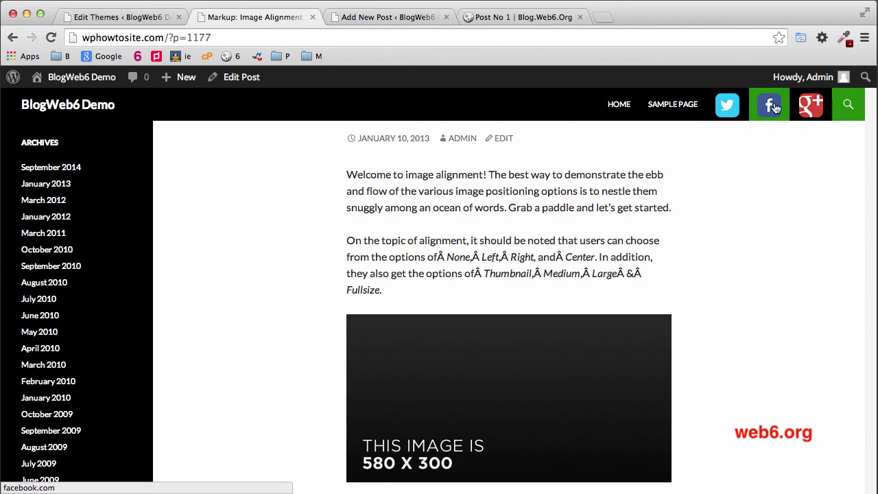
Step: Save the child theme's style.css with the new social icon rules and reload the Markup: Image Alignment post
click(153, 17)
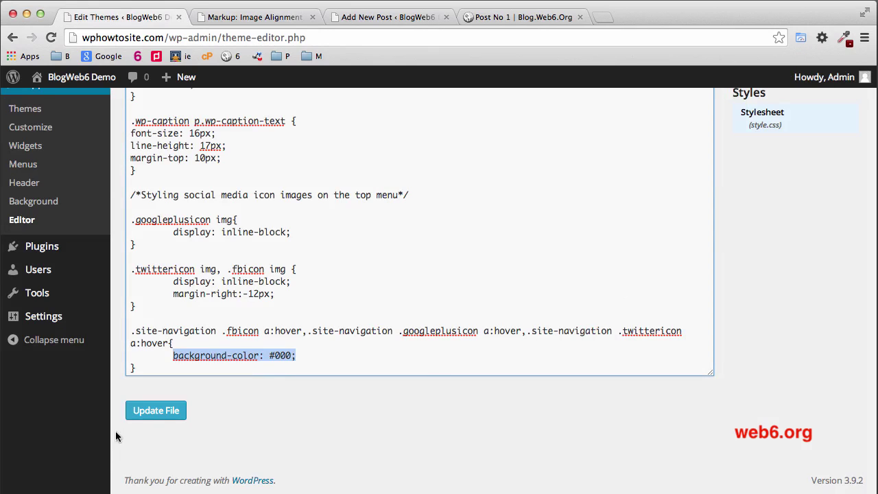
click(142, 415)
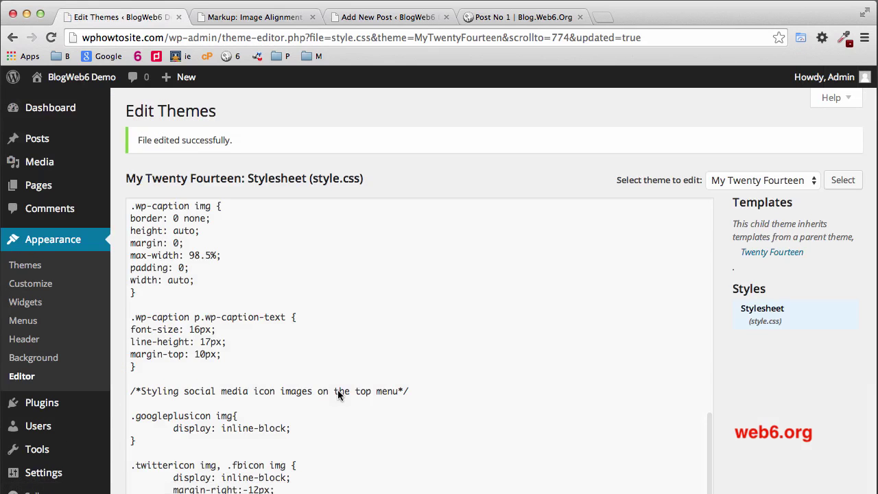
click(229, 17)
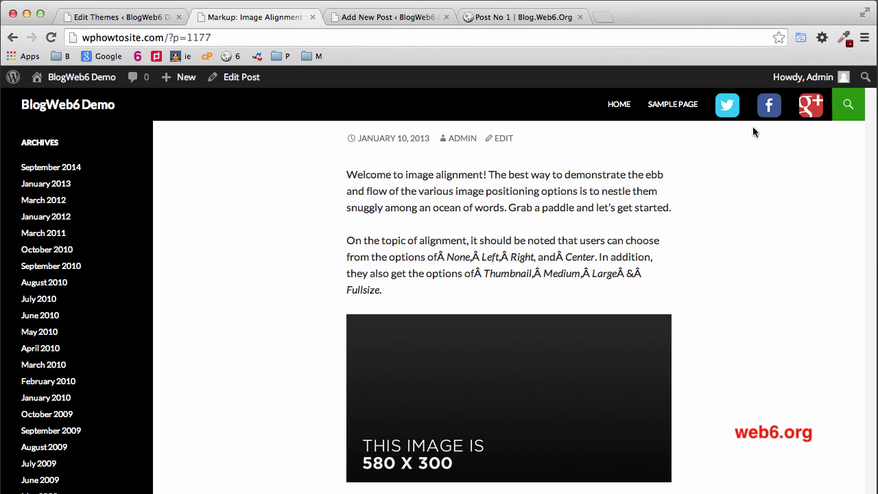
click(51, 37)
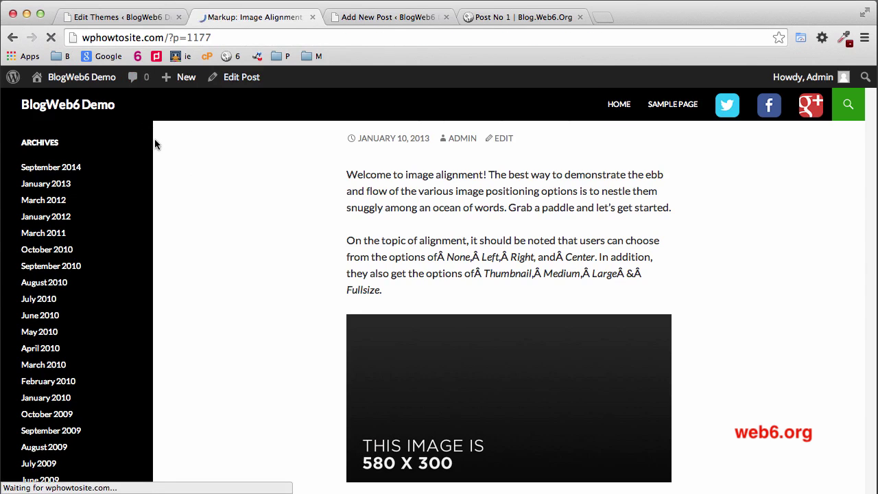